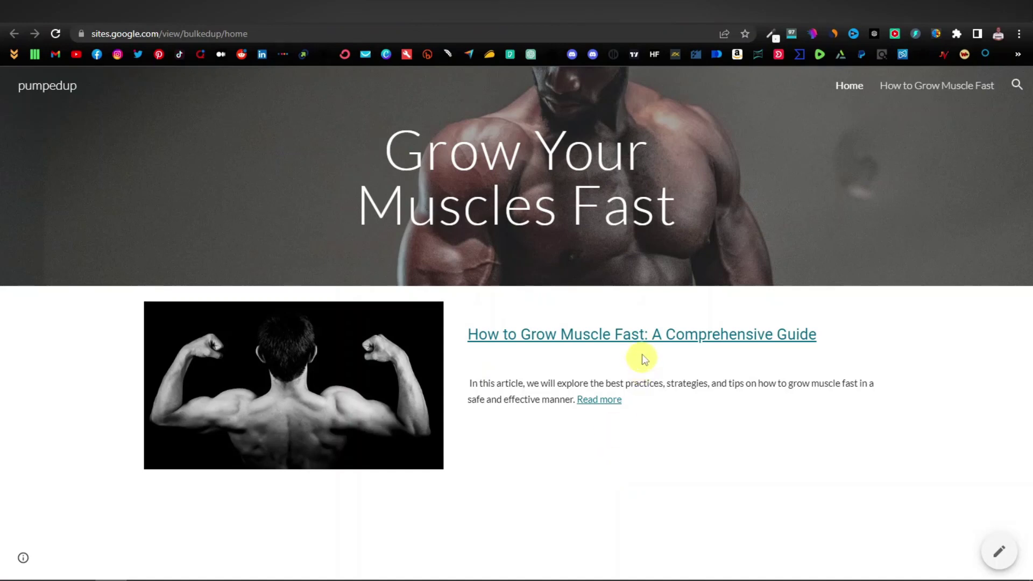
# - Open the "How to Grow Muscle Fast: A Comprehensive Guide" article on the published pumpedup site and look through its content
pyautogui.click(672, 340)
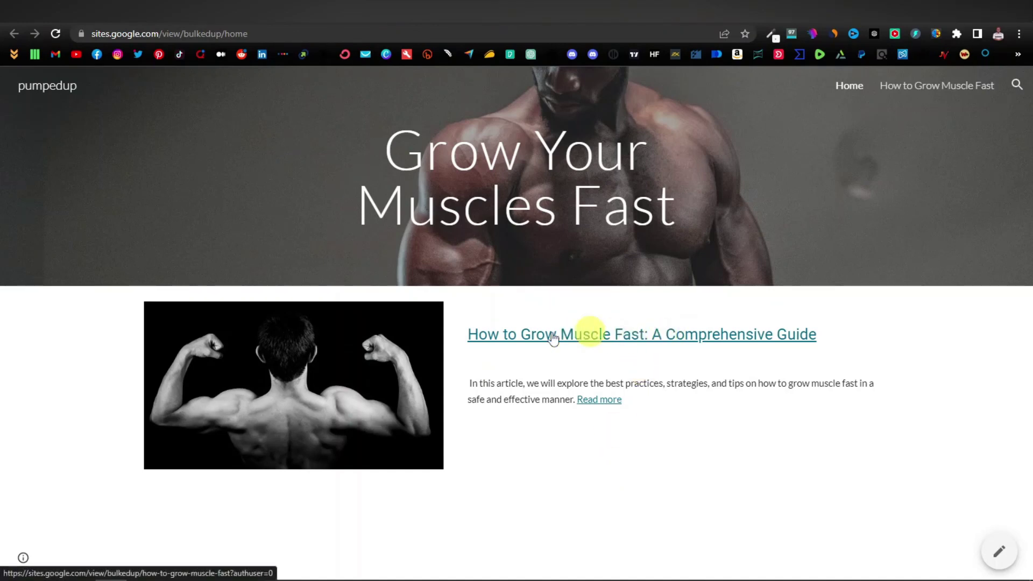
pyautogui.scroll(-10, 624, 336)
pyautogui.scroll(-15, 625, 334)
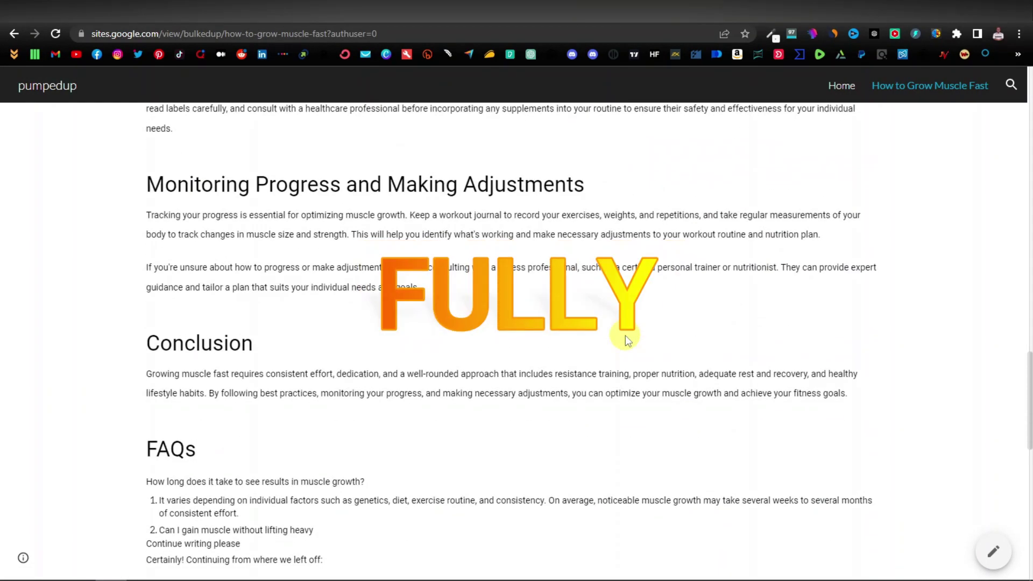
pyautogui.scroll(5, 447, 205)
pyautogui.scroll(-8, 426, 324)
pyautogui.middleClick(967, 248)
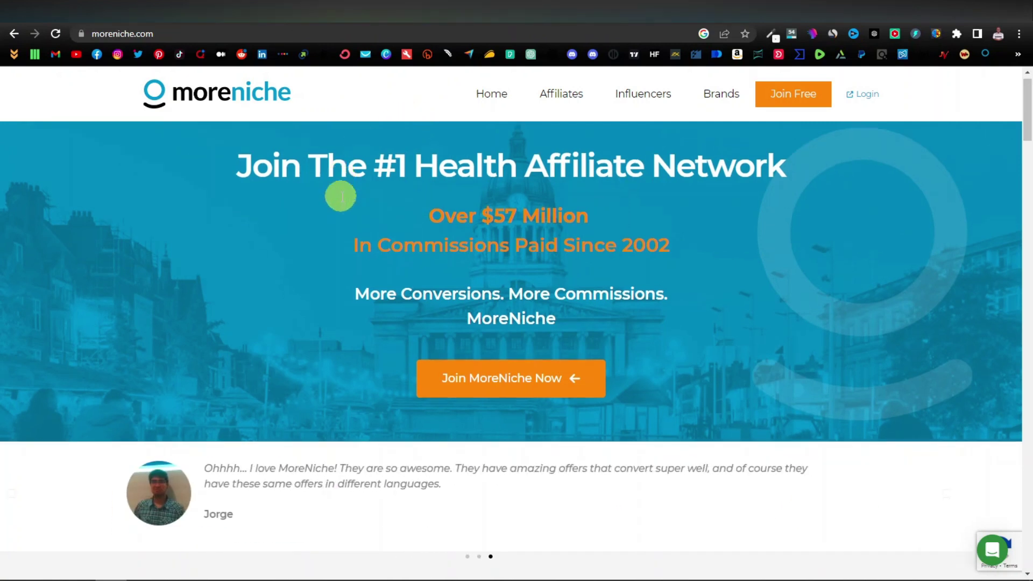
# - Review the MoreNiche affiliate network home page, including its affiliate benefits and the "We Do Things Differently" section
pyautogui.scroll(-2, 309, 206)
pyautogui.scroll(2, 308, 206)
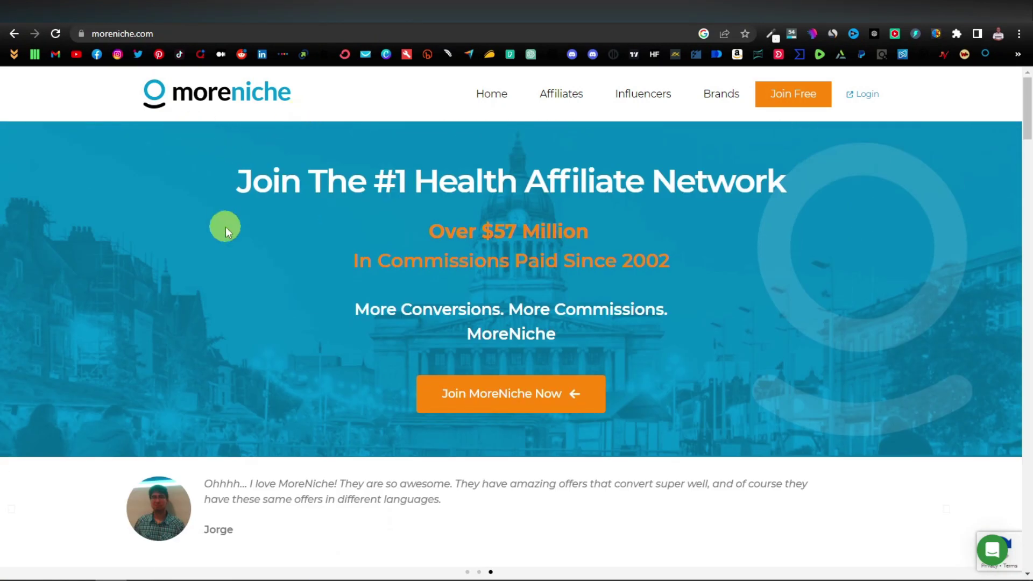
pyautogui.scroll(-9, 225, 225)
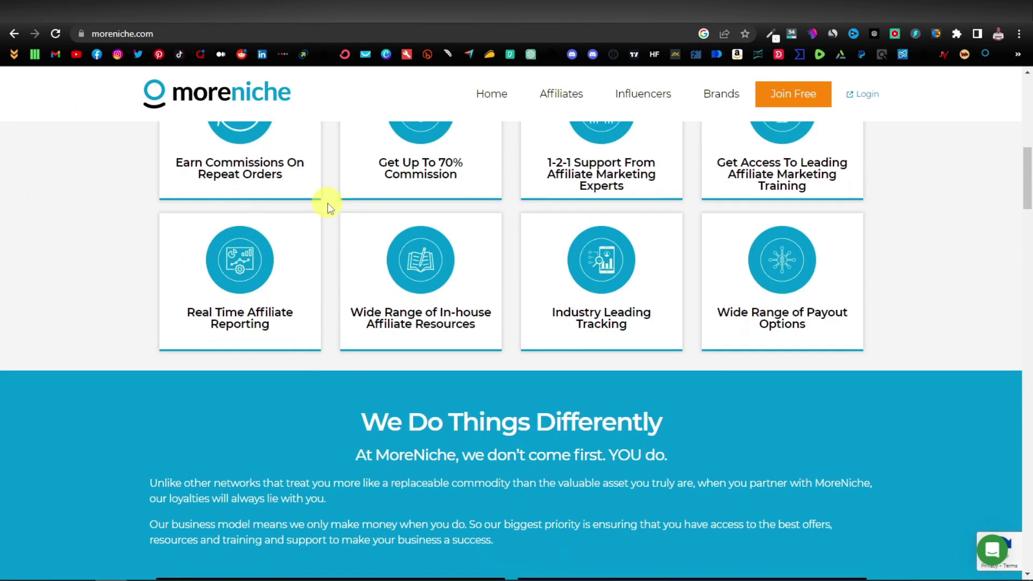
pyautogui.scroll(-3, 327, 202)
pyautogui.scroll(15, 328, 202)
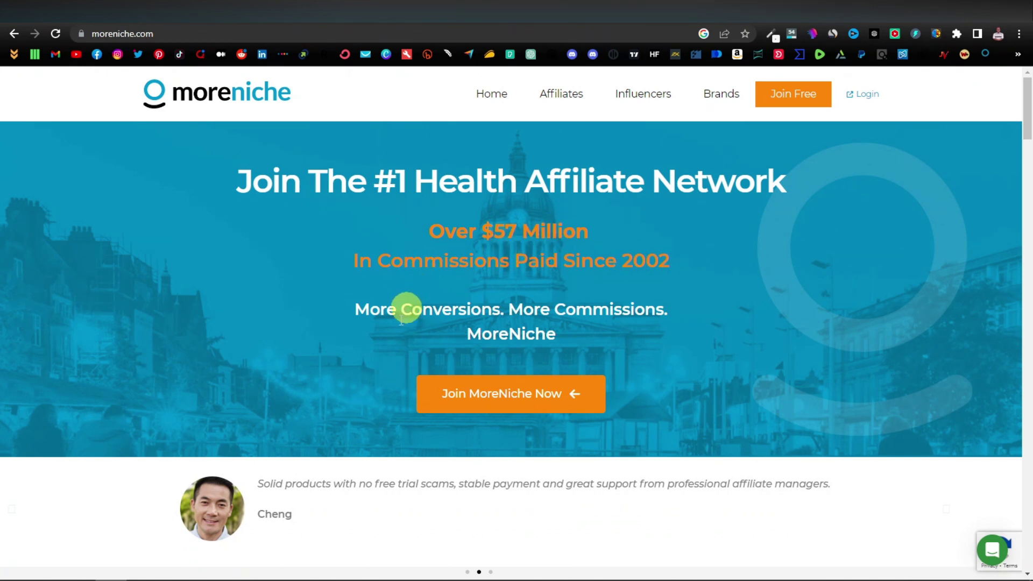
pyautogui.scroll(-7, 388, 355)
pyautogui.scroll(-15, 387, 355)
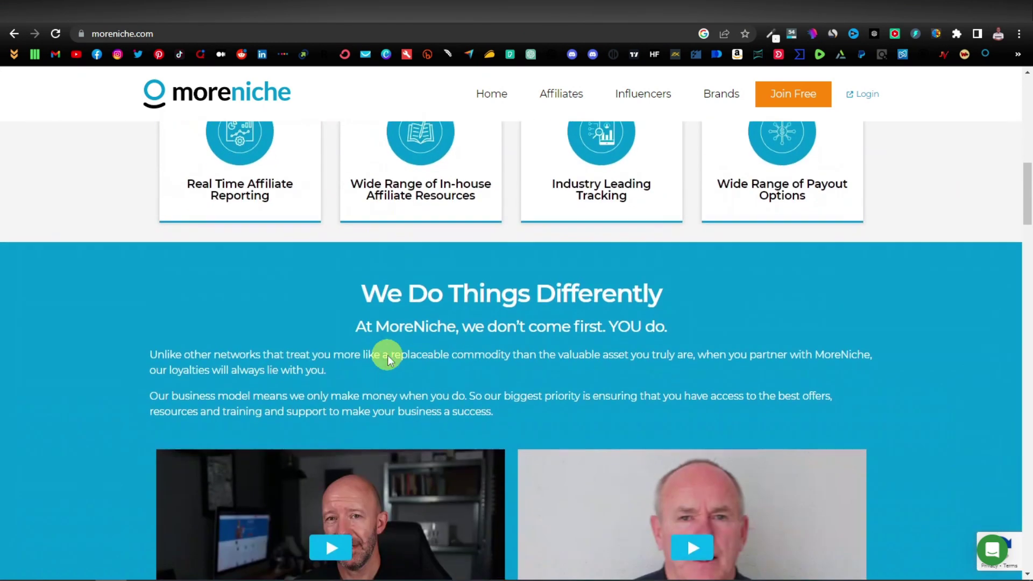
pyautogui.scroll(7, 387, 355)
pyautogui.scroll(15, 387, 355)
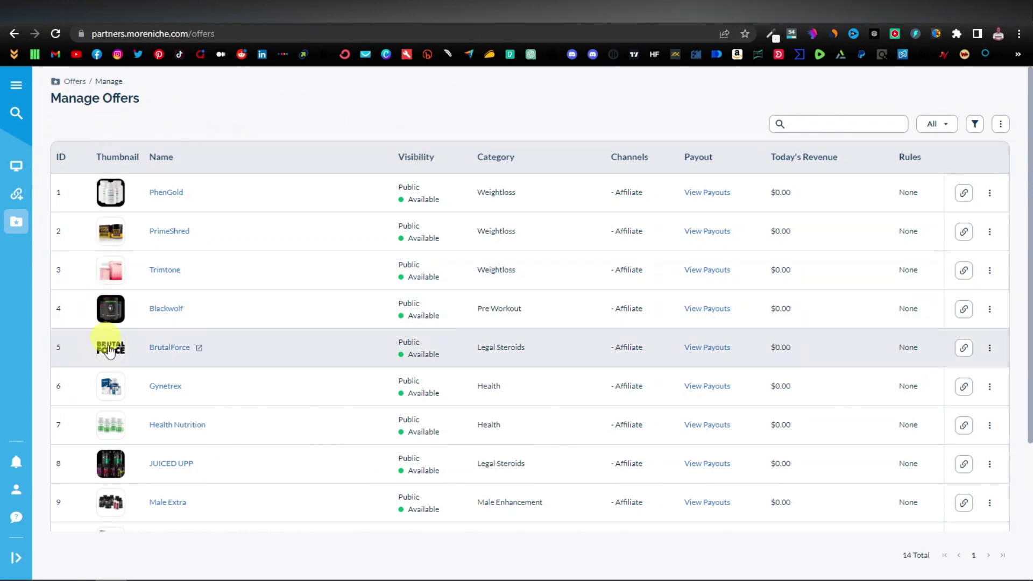
# - Look through the list of MoreNiche affiliate offers, checking the product names and categories
pyautogui.scroll(-3, 110, 339)
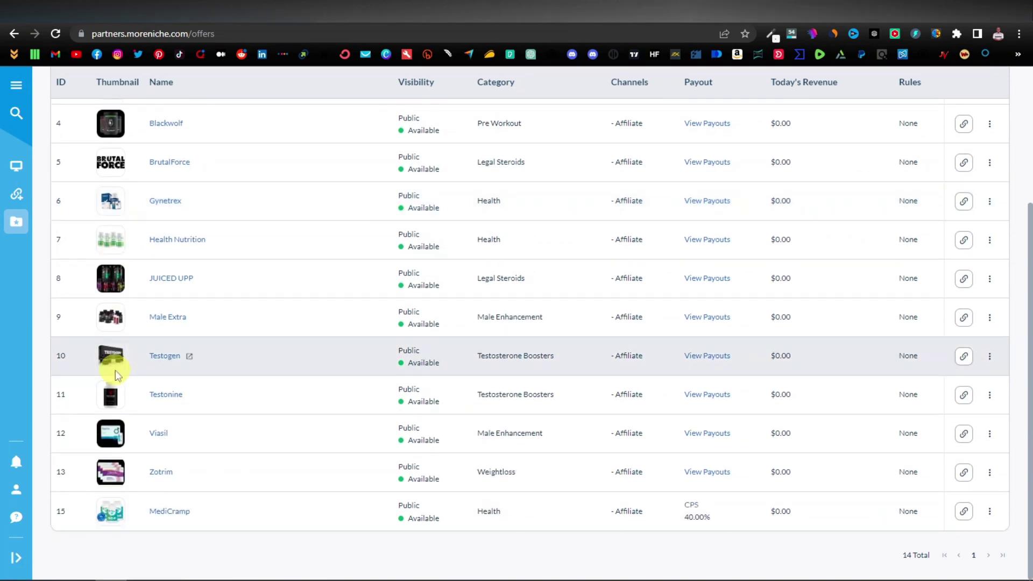
pyautogui.scroll(3, 115, 370)
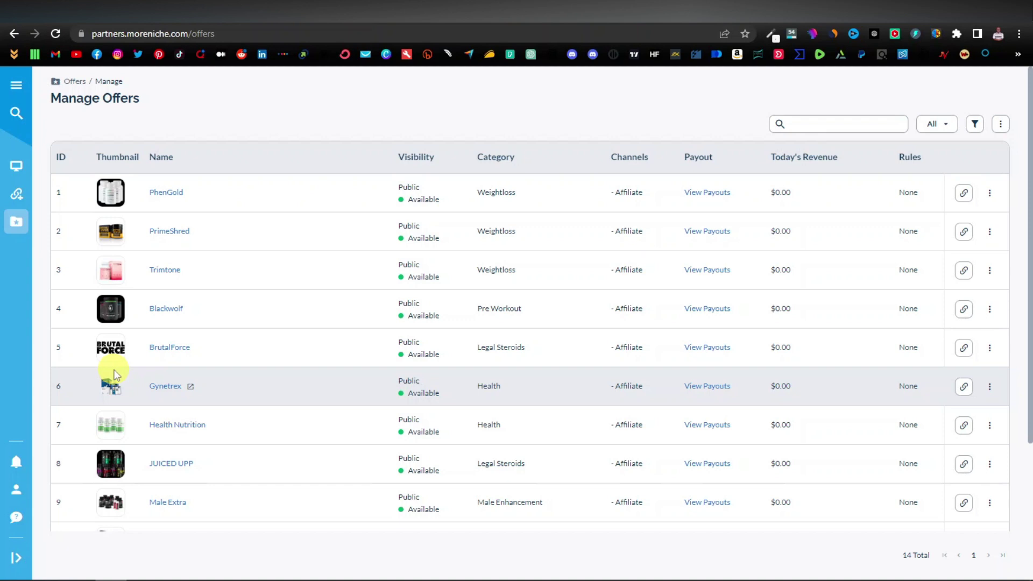
pyautogui.scroll(-3, 114, 375)
pyautogui.scroll(3, 114, 375)
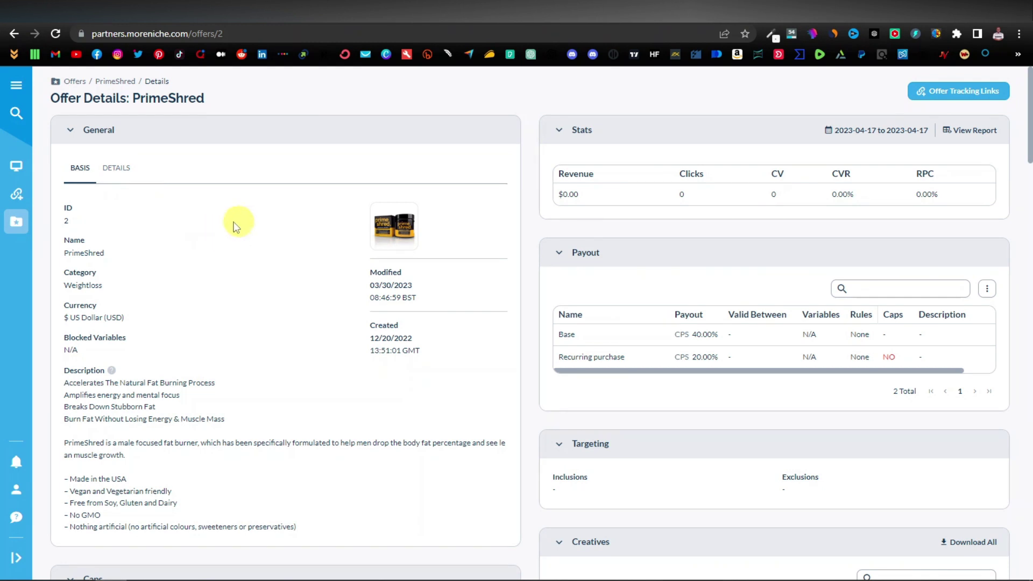
# - Examine the PrimeShred offer details, focusing on the product description that calls it a male focused fat burner
pyautogui.scroll(-1, 171, 293)
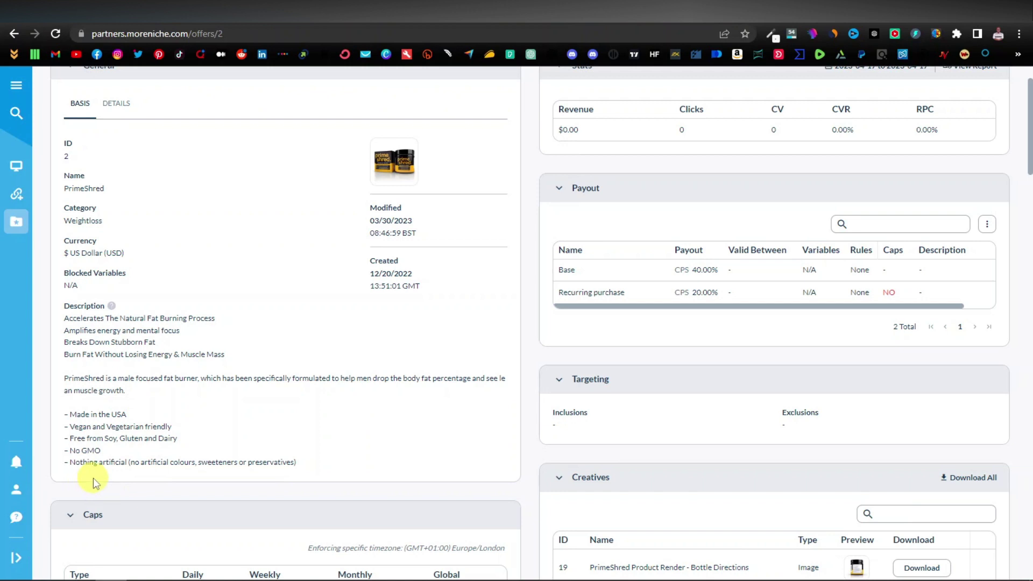
pyautogui.scroll(2, 104, 445)
pyautogui.moveTo(64, 446); pyautogui.dragTo(192, 452)
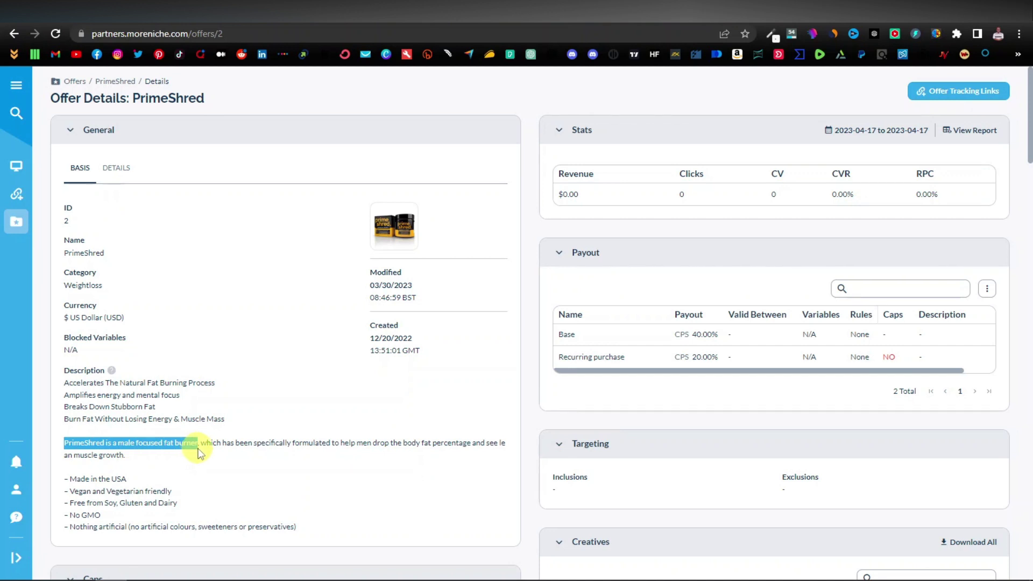
pyautogui.click(198, 451)
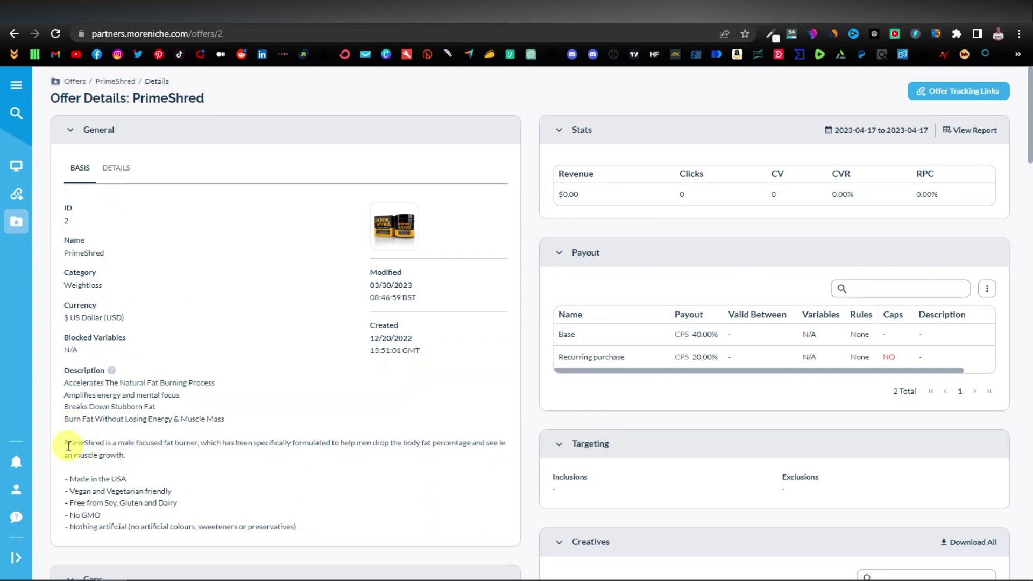
pyautogui.moveTo(125, 444); pyautogui.dragTo(195, 453)
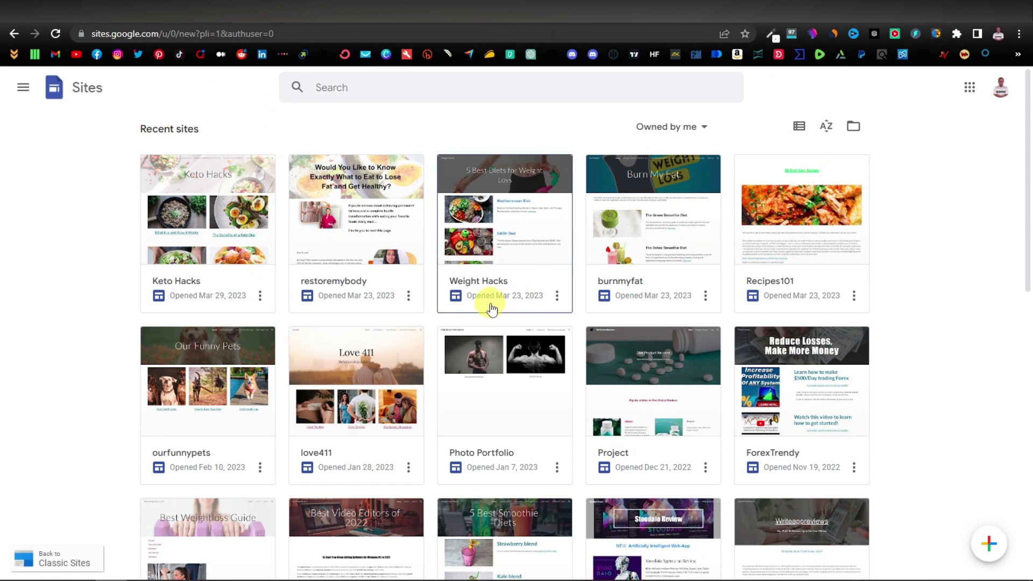
# - Create a new blank site in Google Sites
pyautogui.moveTo(989, 544)
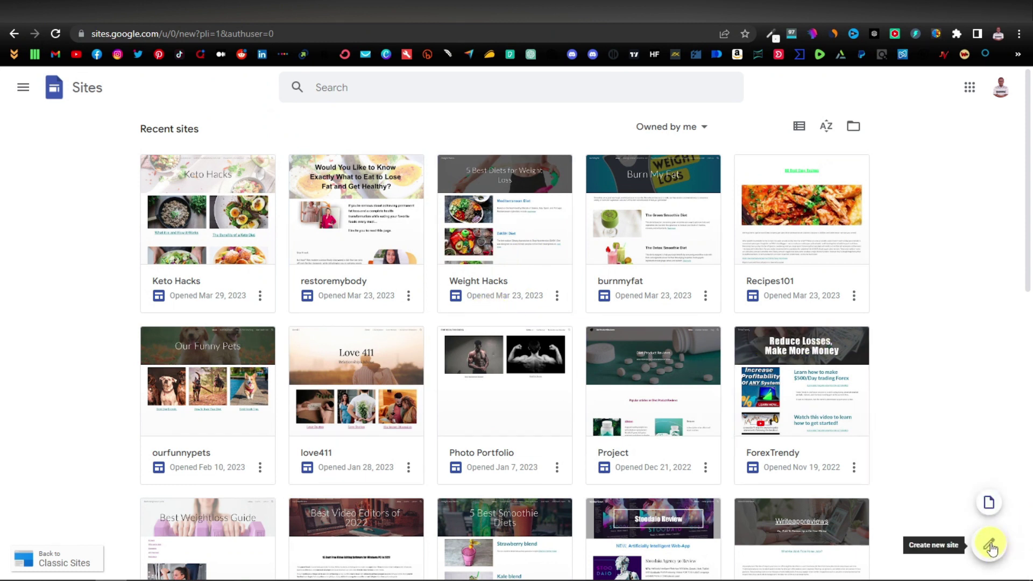
pyautogui.click(990, 545)
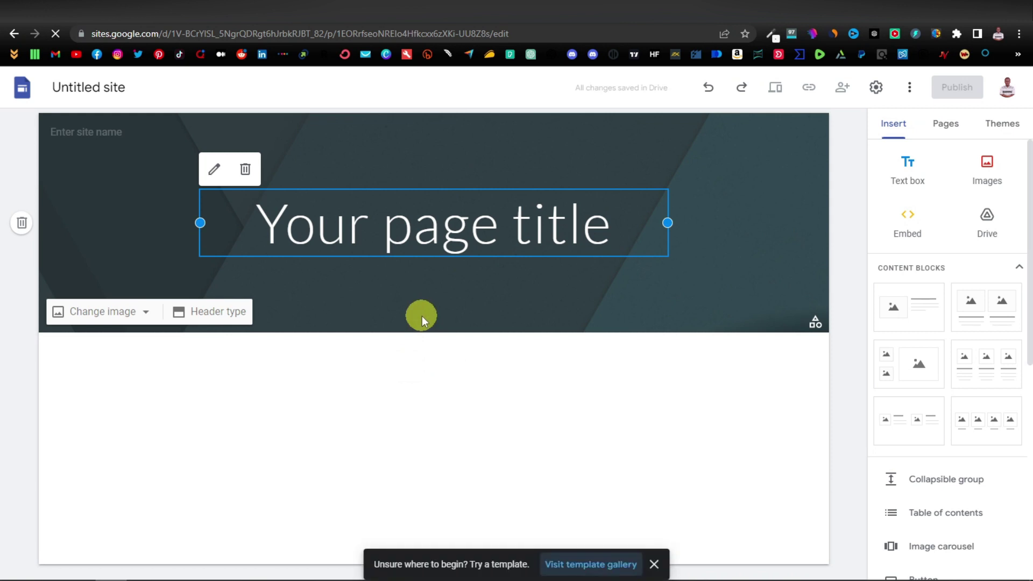
# - Open the template gallery and look through the Personal, Work, Small business and Education templates
pyautogui.click(593, 565)
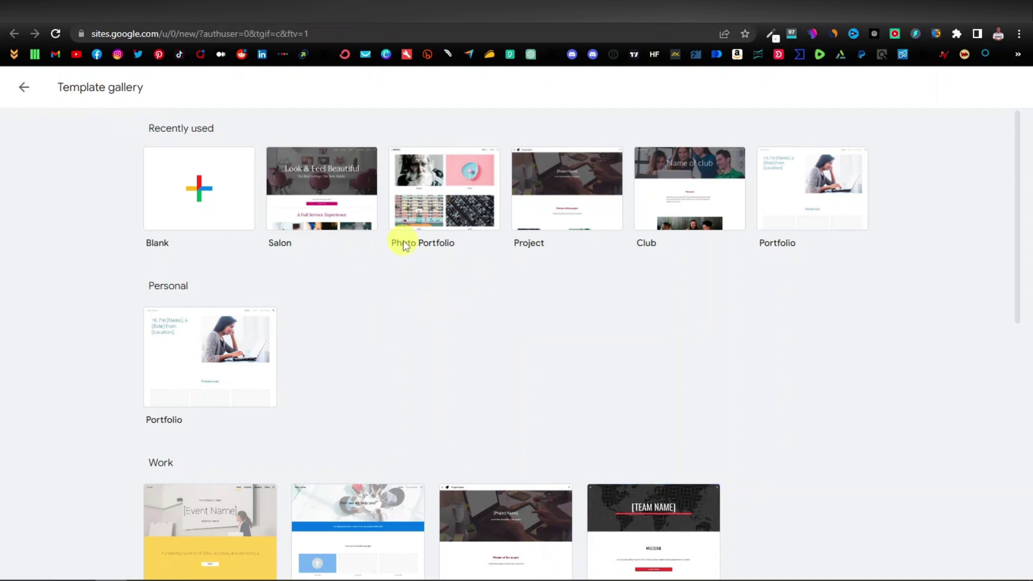
pyautogui.scroll(-4, 551, 269)
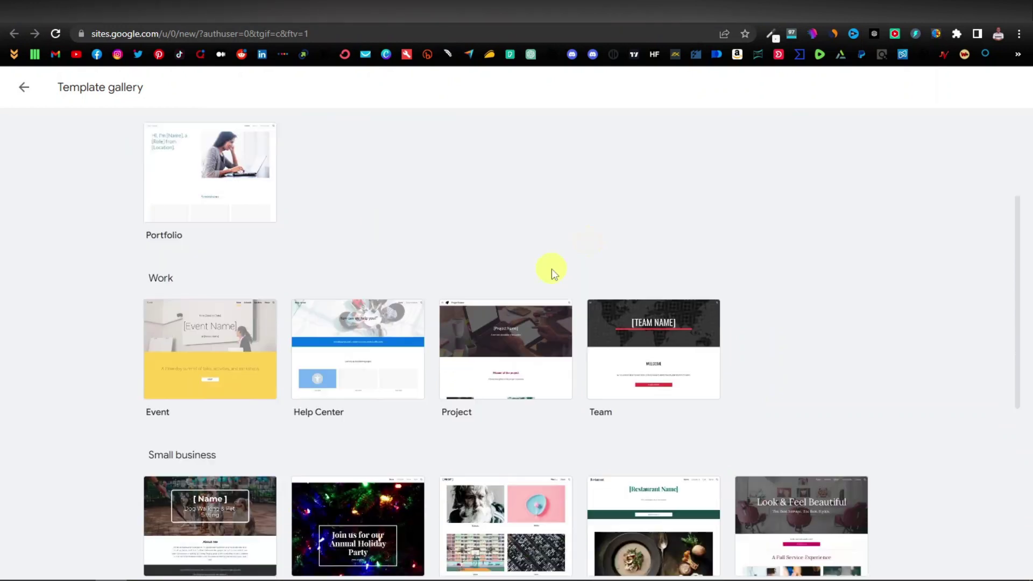
pyautogui.scroll(-3, 551, 270)
pyautogui.scroll(-5, 538, 281)
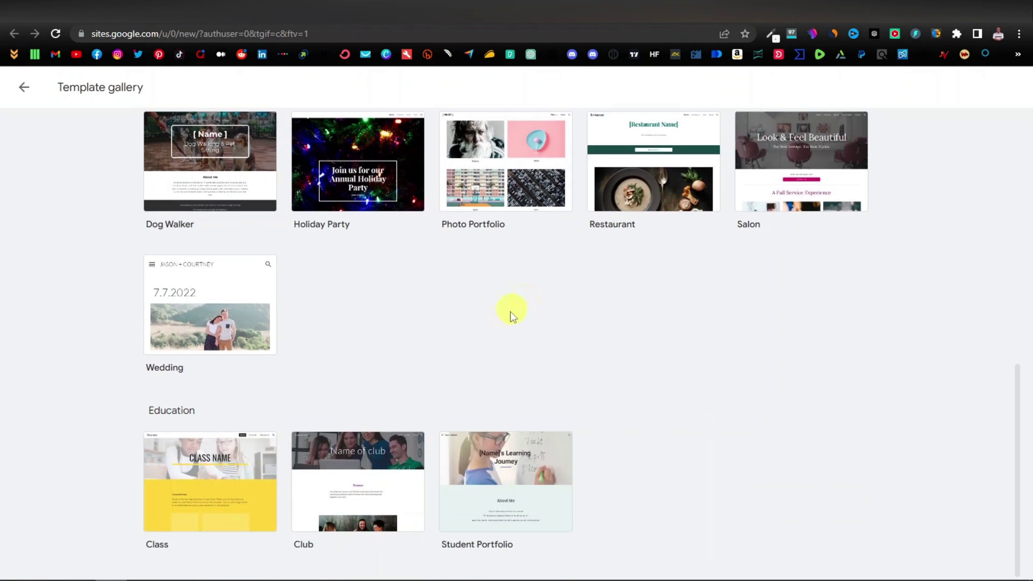
pyautogui.scroll(15, 488, 407)
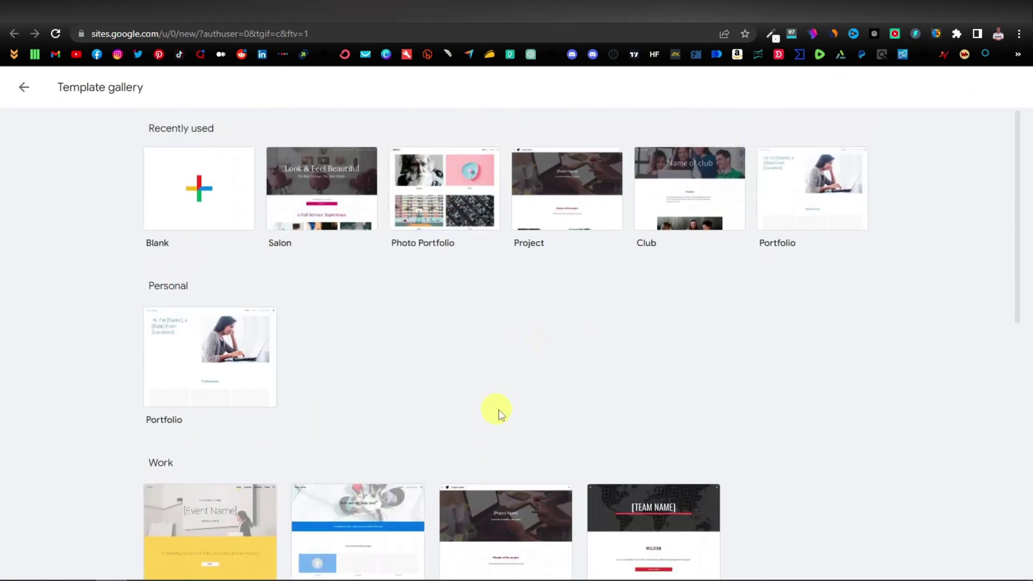
pyautogui.click(573, 241)
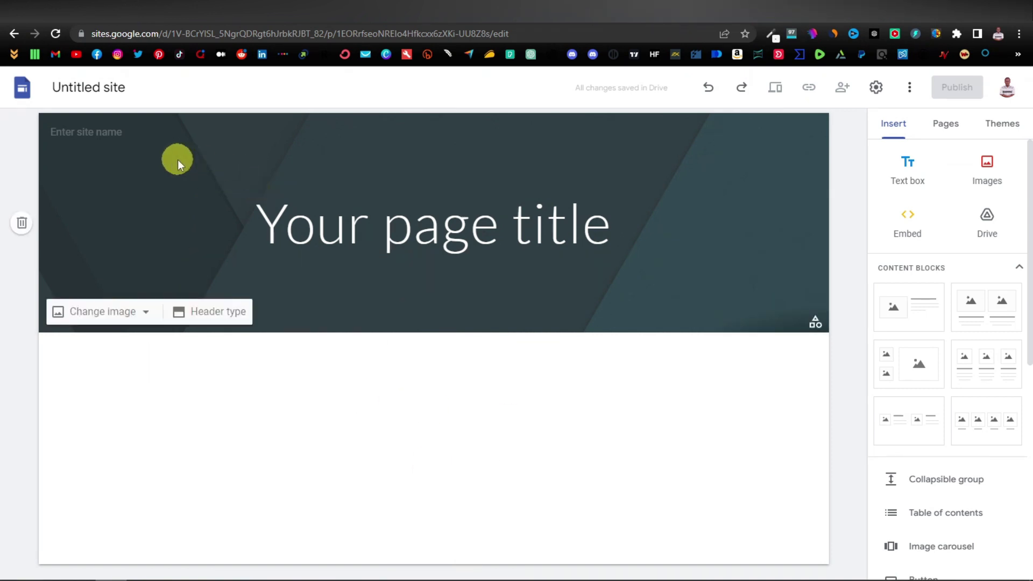
# - Name the untitled site document "pumpedup"
pyautogui.click(96, 83)
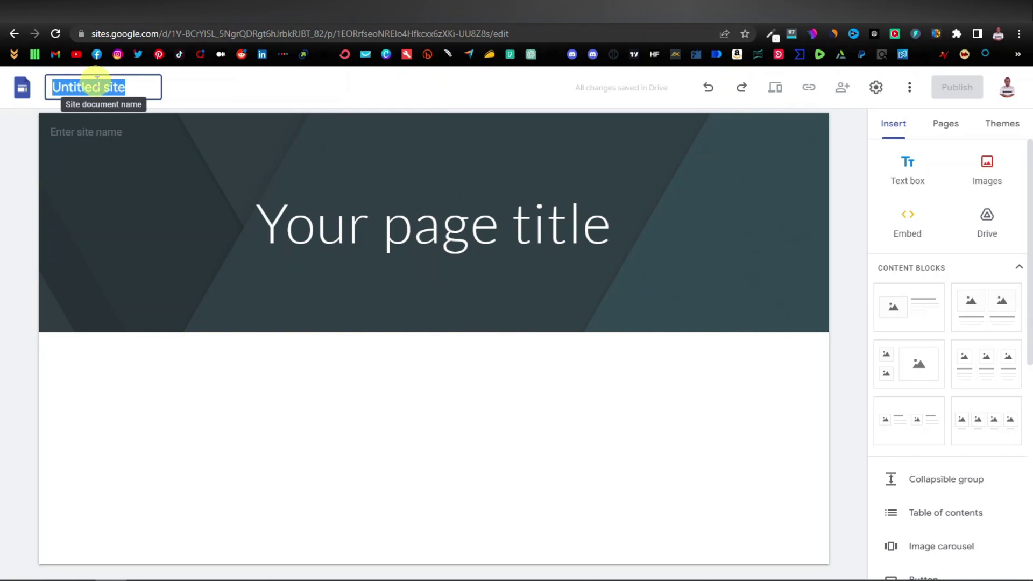
pyautogui.write('pumpedup')
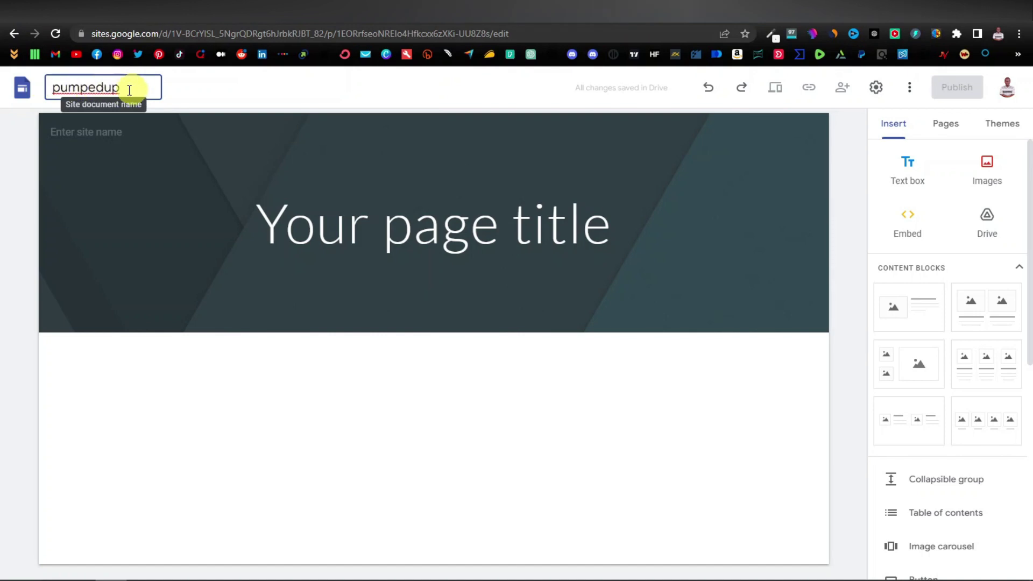
pyautogui.click(126, 203)
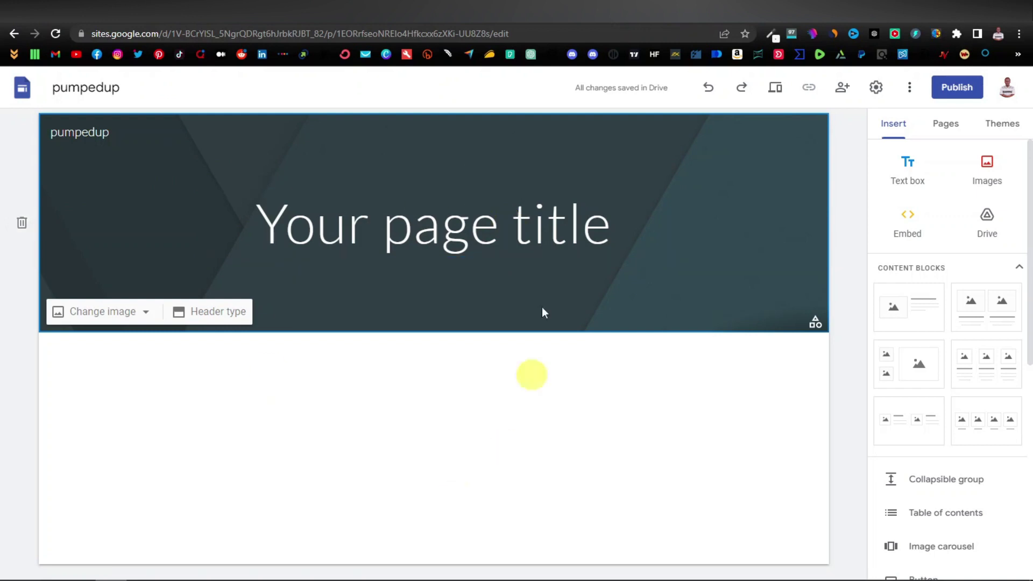
# - Replace the placeholder page title in the header with "Grow Your Muscles Fast"
pyautogui.click(448, 224)
pyautogui.write('Grow ')
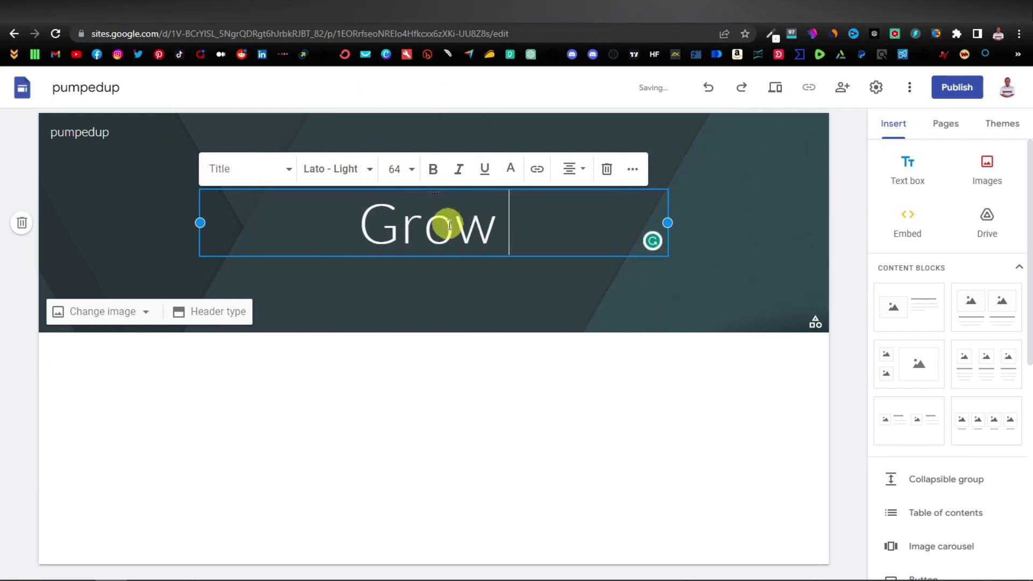
pyautogui.write('Your Muscles Fast')
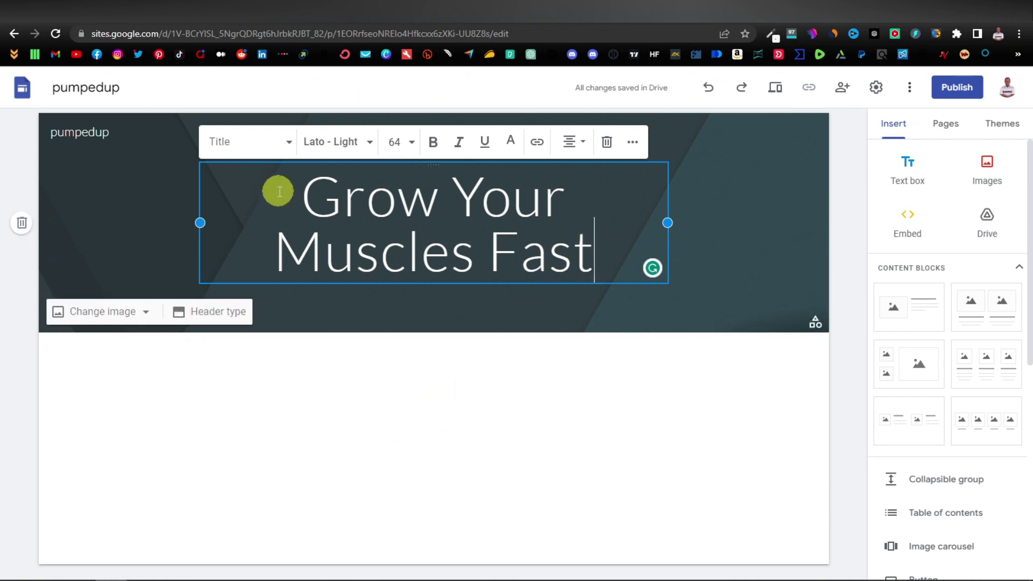
pyautogui.moveTo(318, 195); pyautogui.dragTo(603, 263)
pyautogui.click(481, 435)
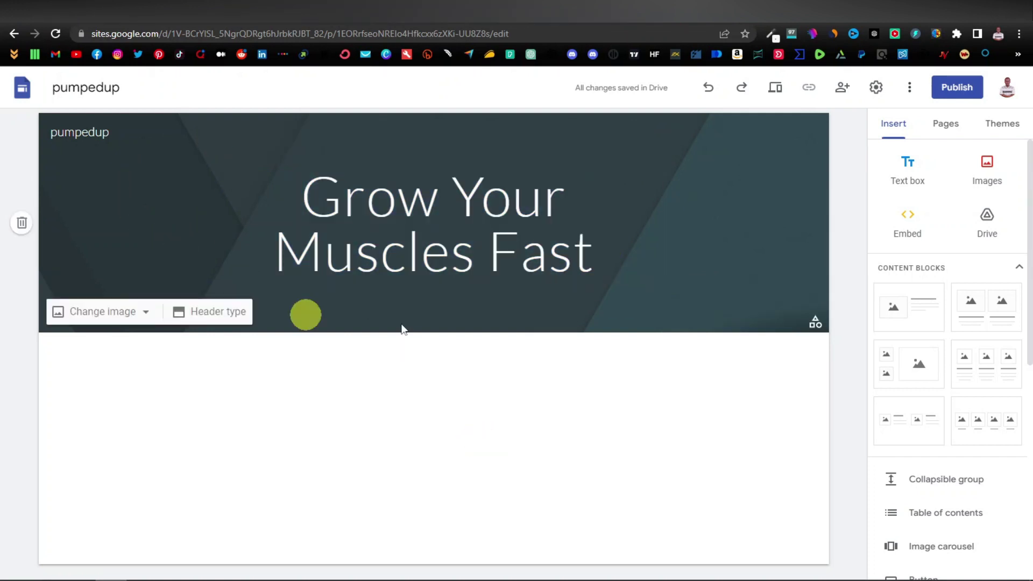
# - Search the web for "muscles" as a header image source and look through the image results
pyautogui.moveTo(237, 156)
pyautogui.moveTo(741, 237)
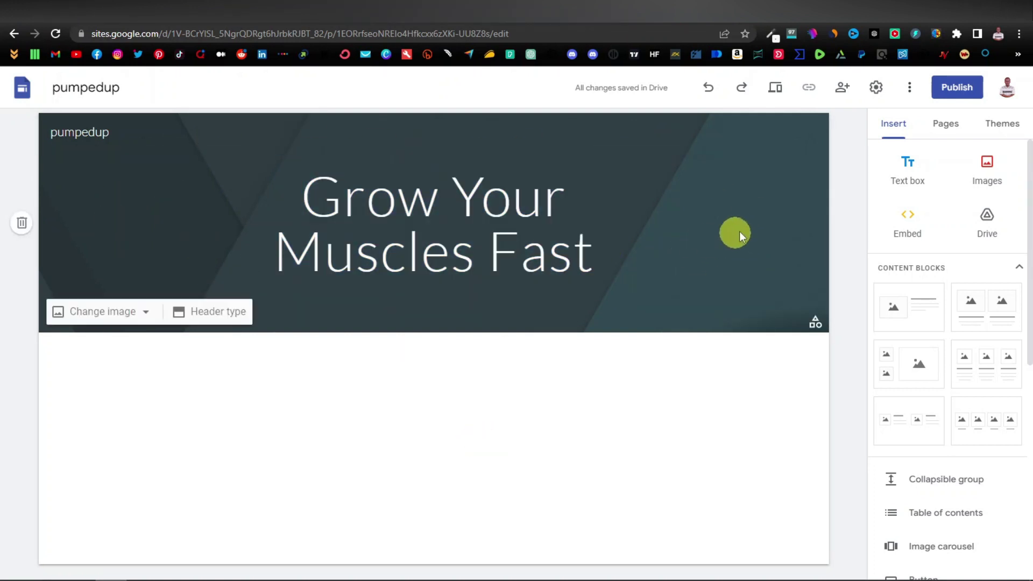
pyautogui.click(144, 312)
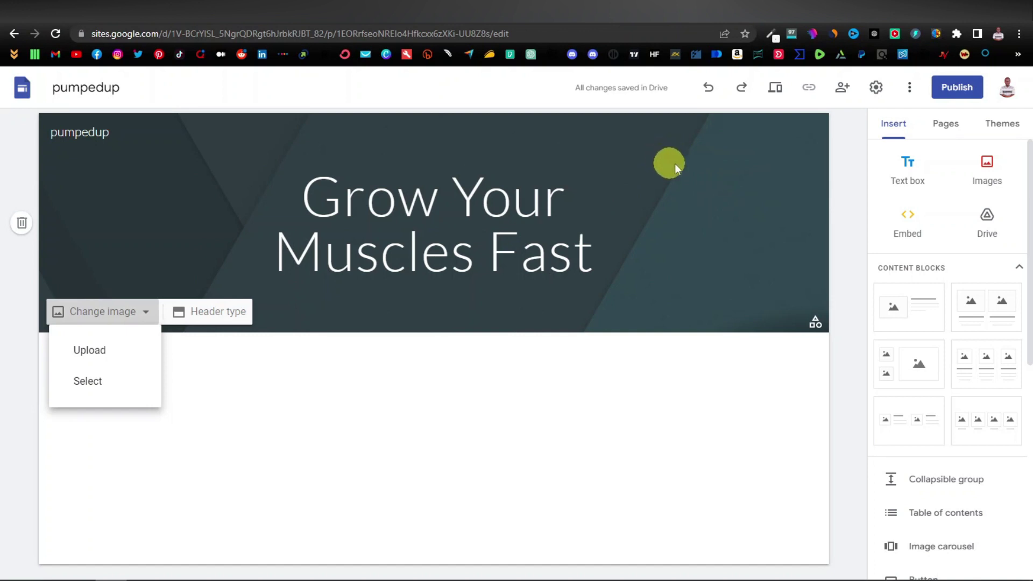
pyautogui.click(96, 386)
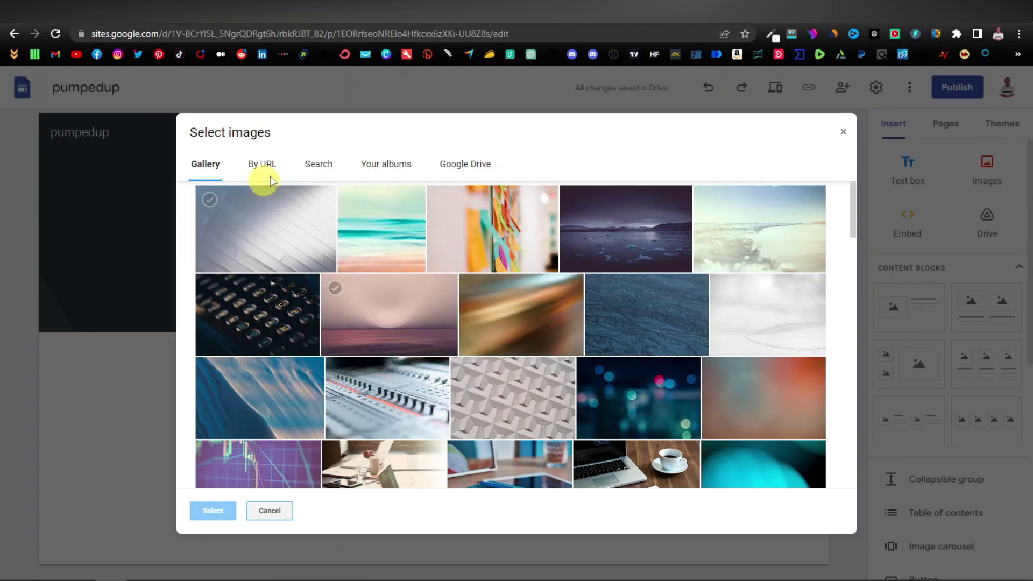
pyautogui.click(325, 166)
pyautogui.write('mu')
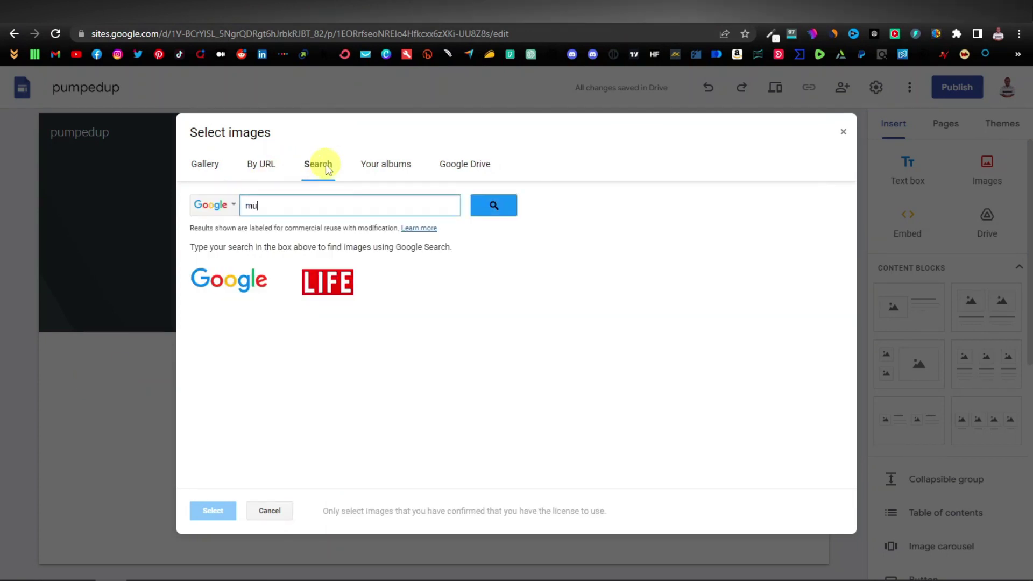
pyautogui.write('scle')
pyautogui.press('Return')
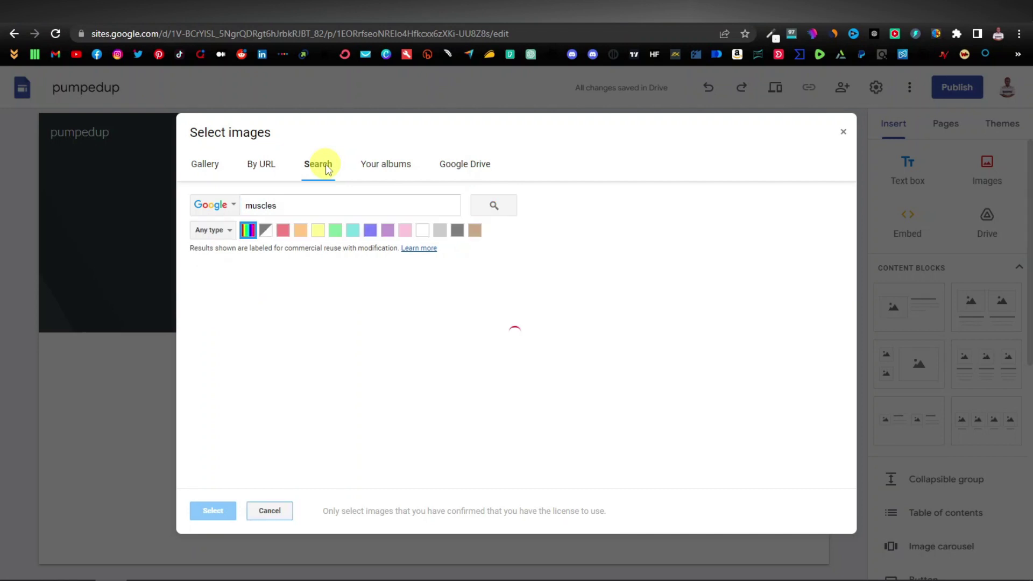
pyautogui.scroll(-5, 414, 269)
pyautogui.scroll(-4, 415, 269)
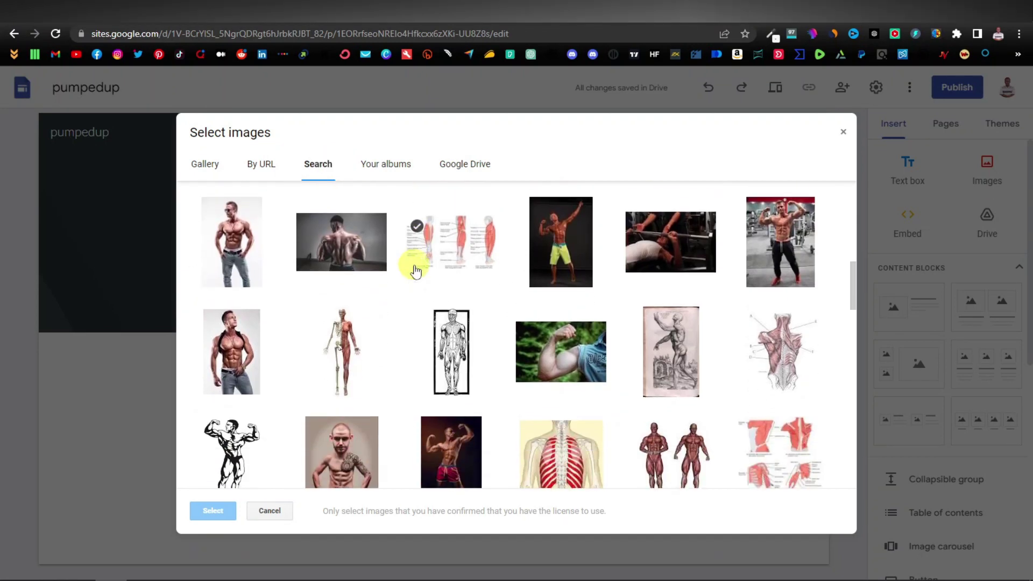
pyautogui.scroll(-5, 415, 268)
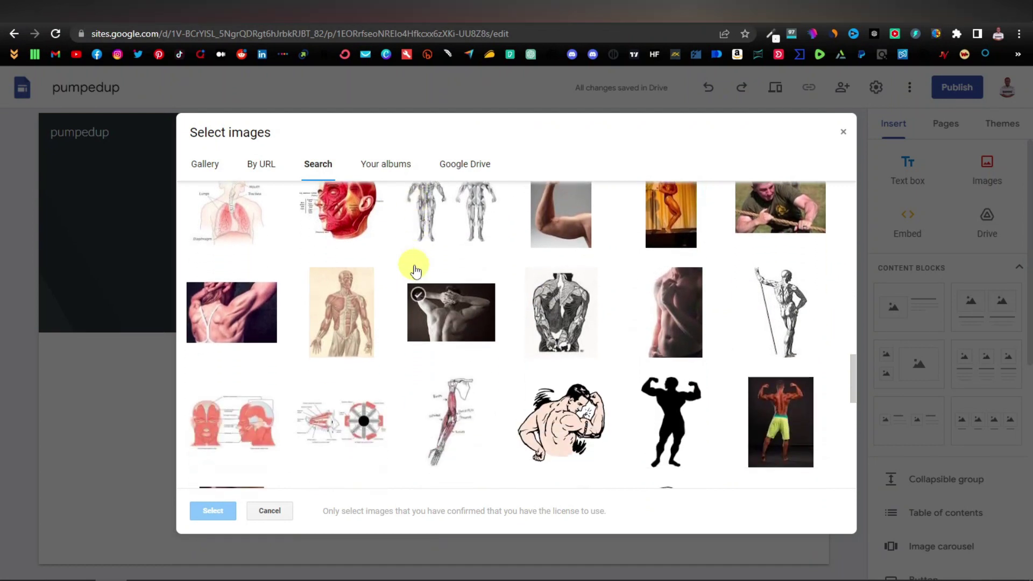
pyautogui.scroll(-4, 416, 269)
pyautogui.scroll(-9, 415, 269)
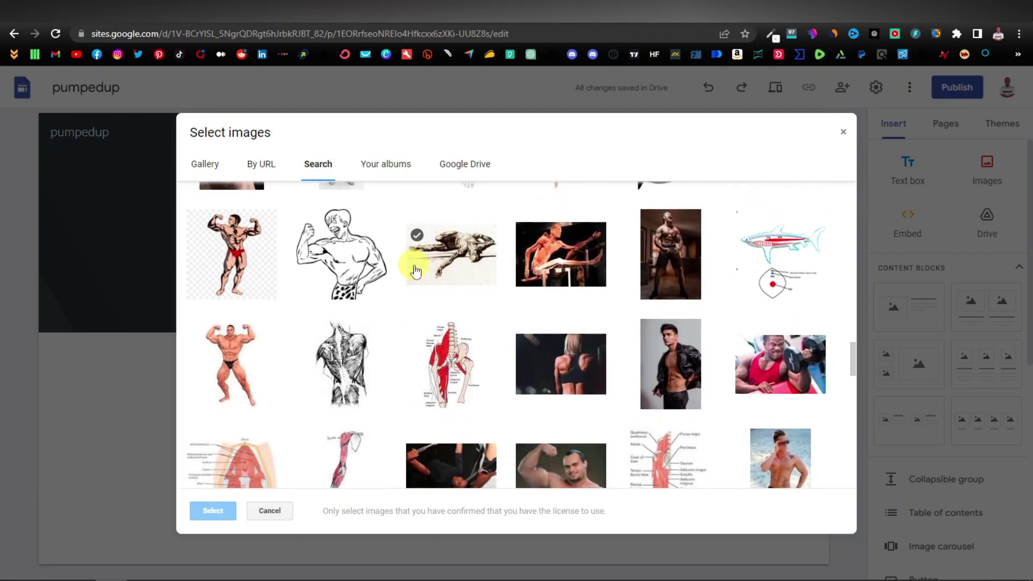
pyautogui.scroll(-10, 415, 269)
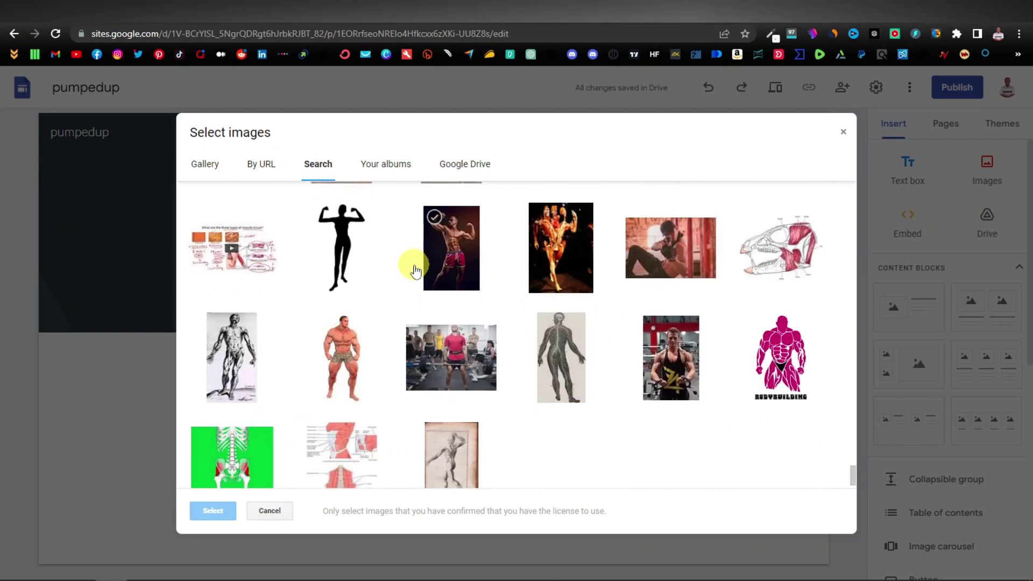
pyautogui.click(843, 132)
# - Switch to Pexels, search its free photos for "workout" and look through the results
pyautogui.click(611, 168)
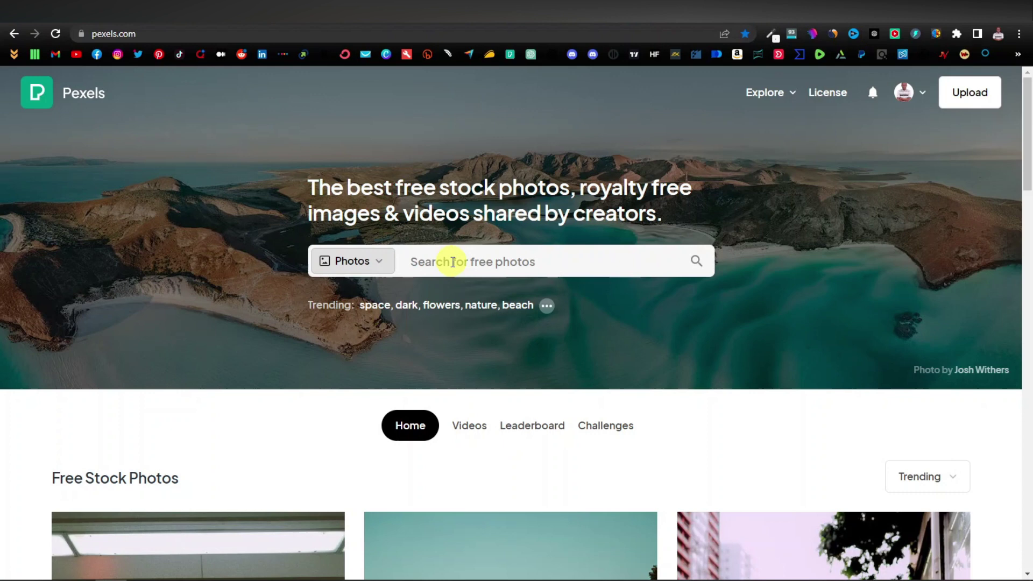
pyautogui.write('workout')
pyautogui.press('Return')
pyautogui.scroll(-3, 440, 260)
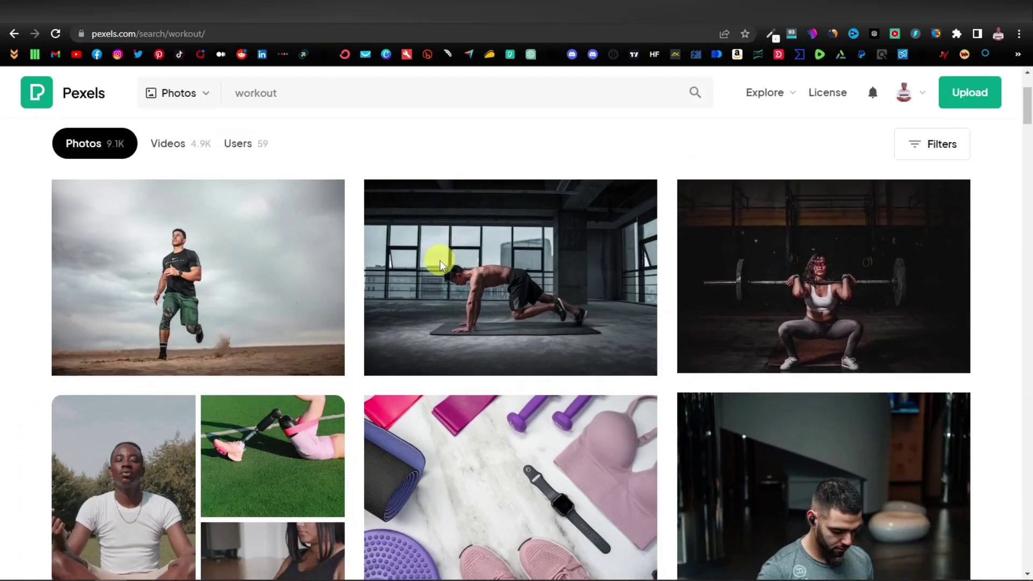
pyautogui.scroll(-20, 440, 260)
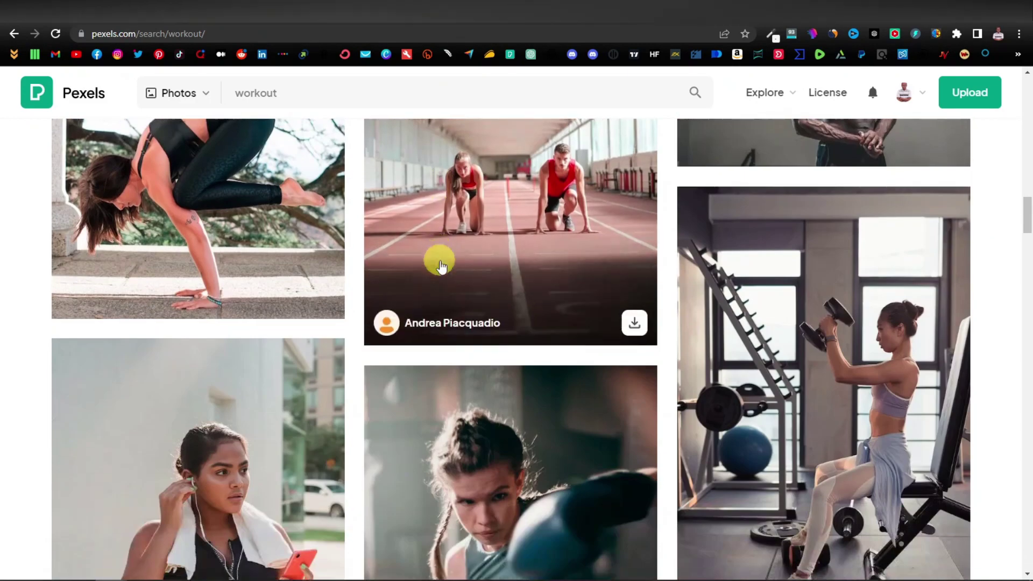
pyautogui.scroll(-5, 441, 265)
pyautogui.scroll(10, 440, 266)
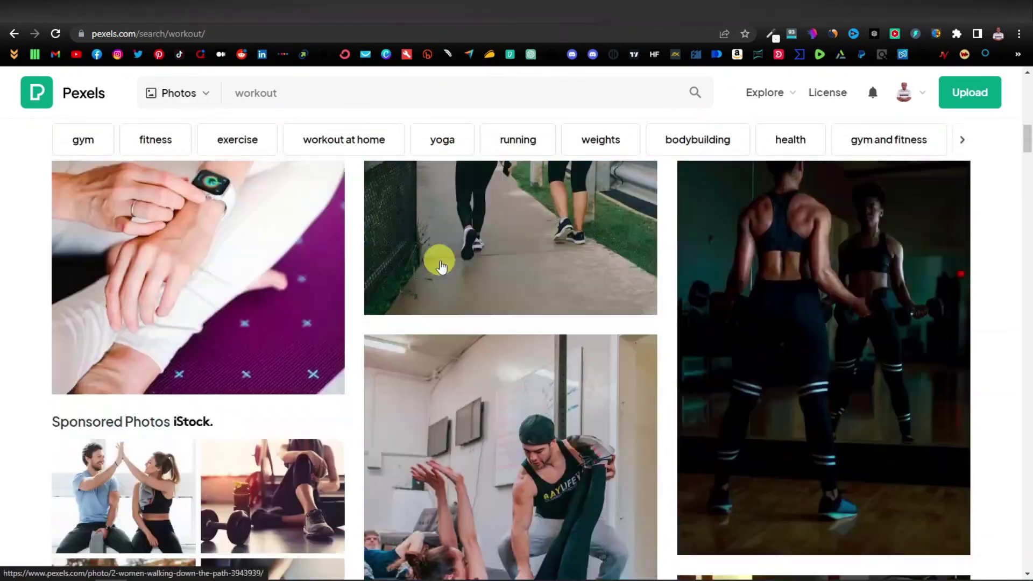
pyautogui.scroll(5, 440, 266)
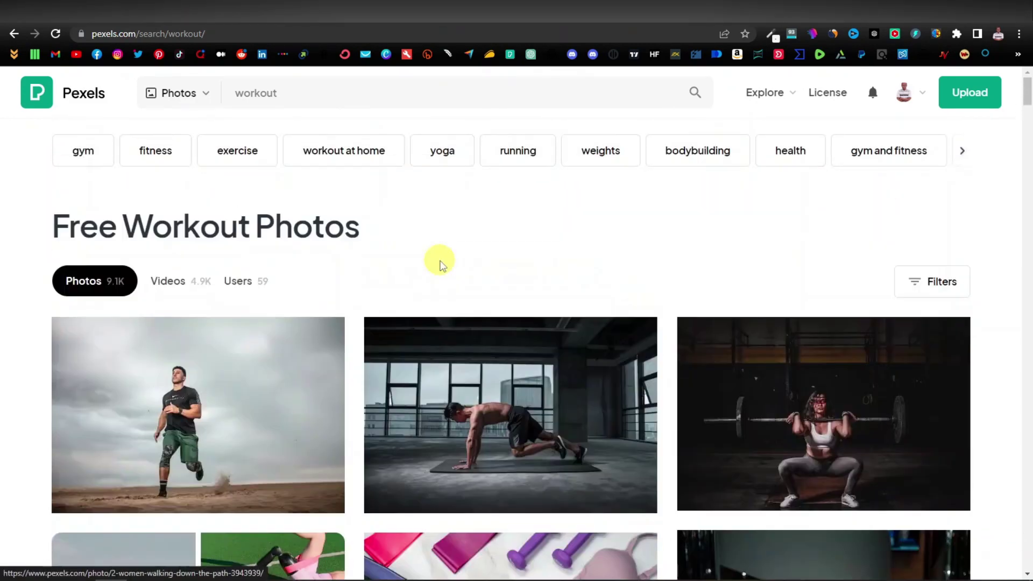
# - Filter the workout photos to horizontal orientation and download the shot of the shirtless muscular man against a grey wall
pyautogui.click(913, 286)
pyautogui.click(260, 330)
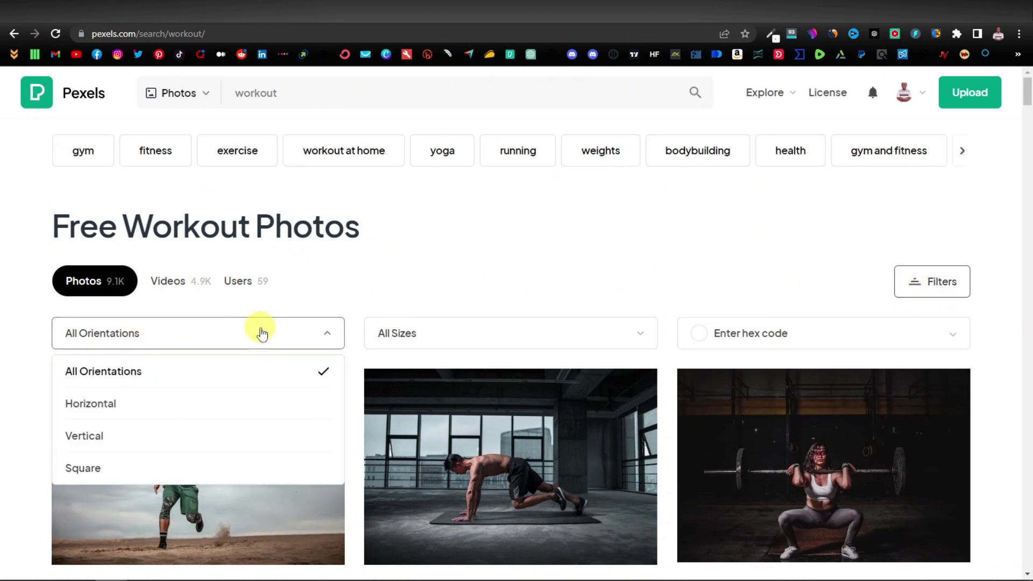
pyautogui.click(128, 407)
pyautogui.scroll(-5, 355, 399)
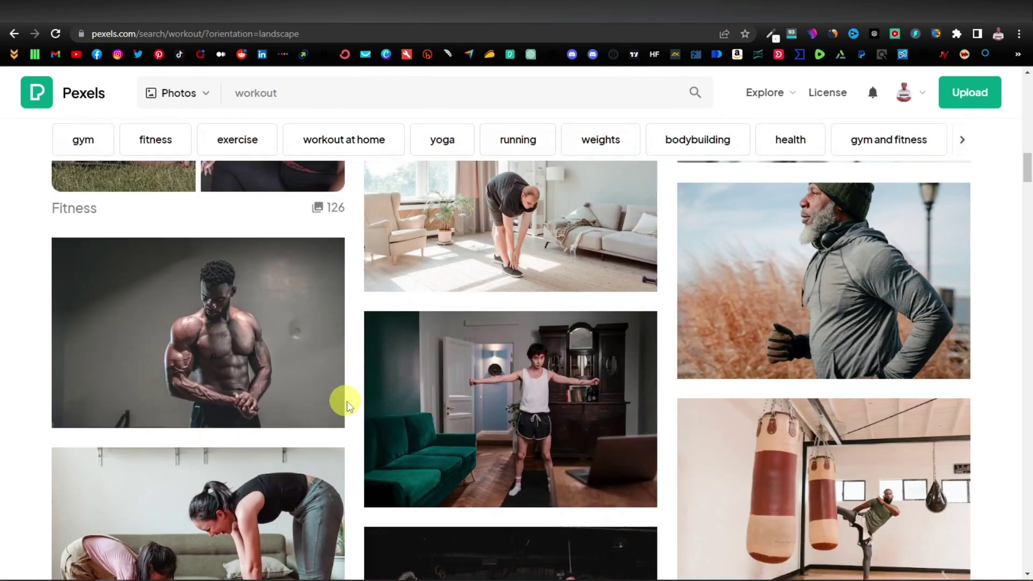
pyautogui.click(323, 407)
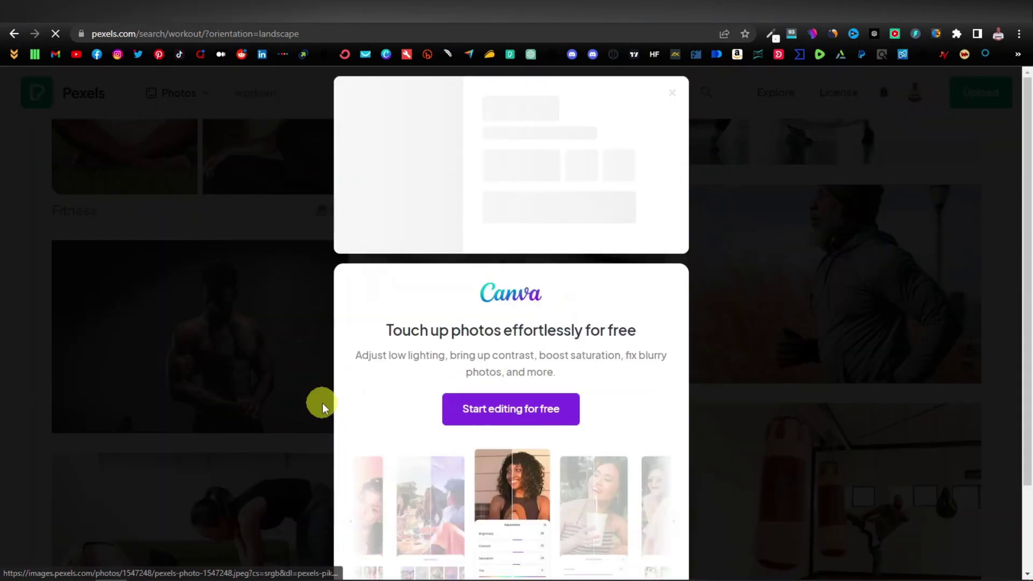
# - Return to the pumpedup site in Google Sites and upload the downloaded Pexels photo as the header image
pyautogui.hotkey('ctrl', 'Tab')
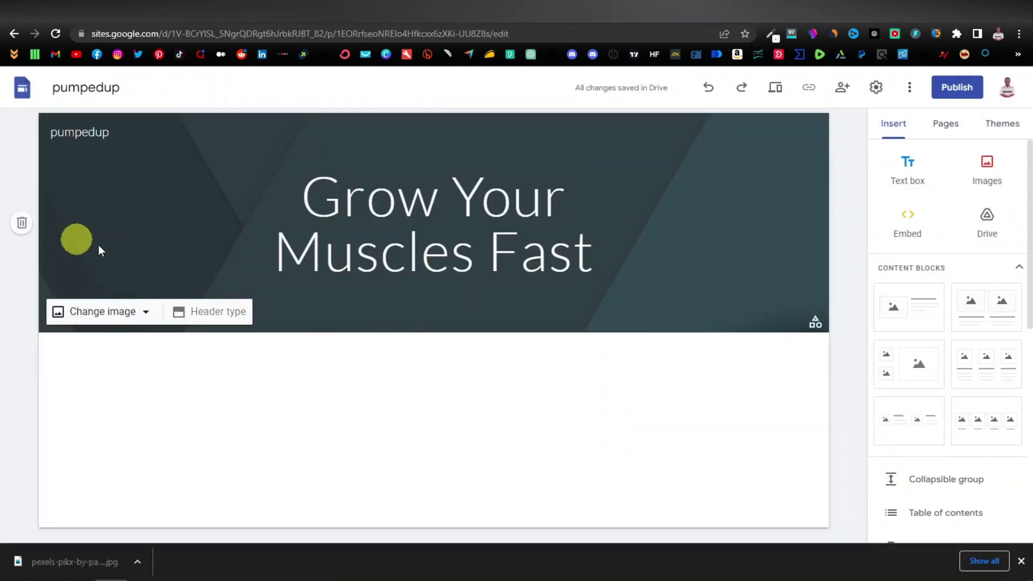
pyautogui.click(147, 315)
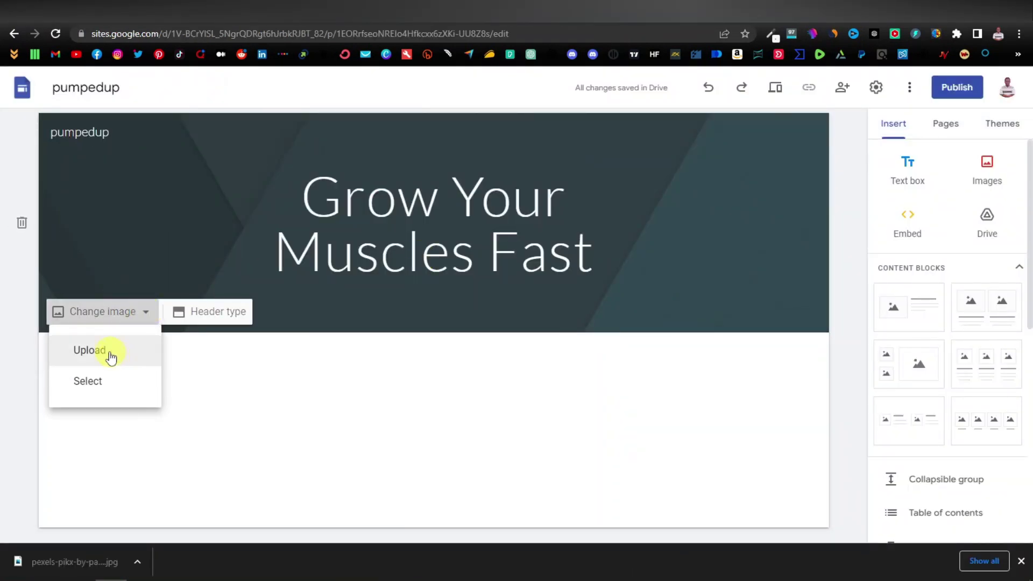
pyautogui.click(104, 352)
pyautogui.click(416, 297)
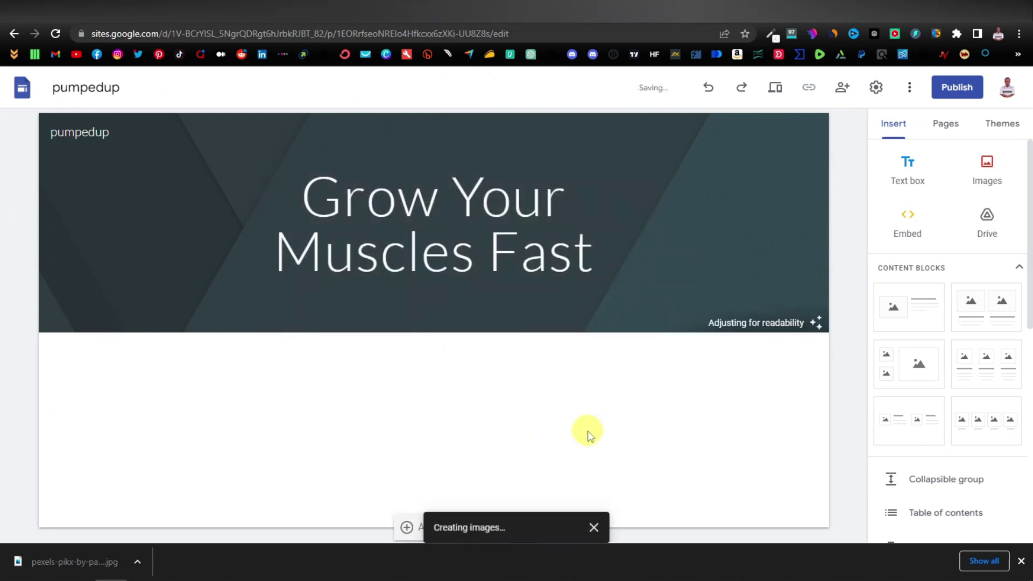
pyautogui.click(1021, 560)
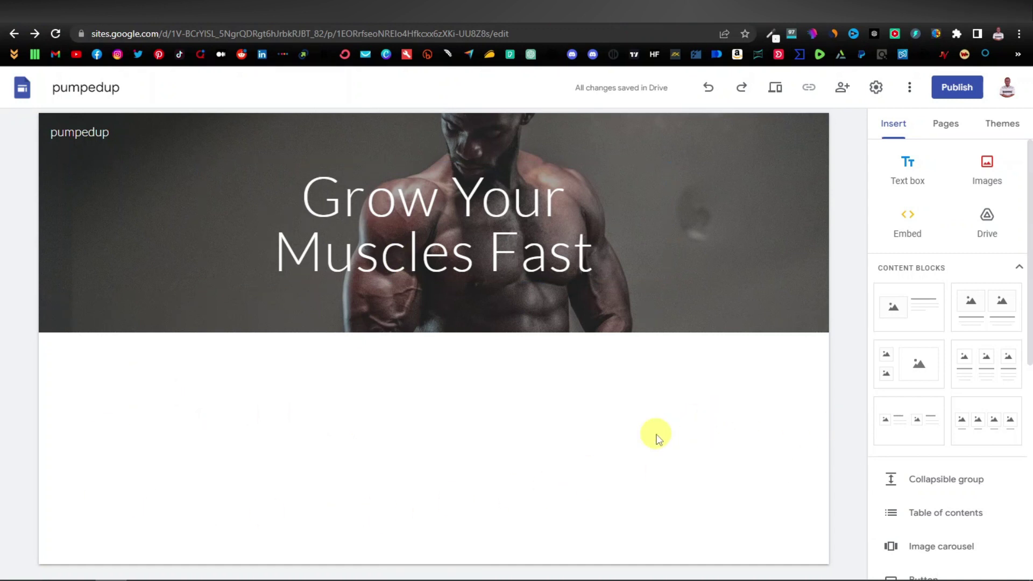
# - Insert the content block with one image beside a heading and body text below the header
pyautogui.click(908, 315)
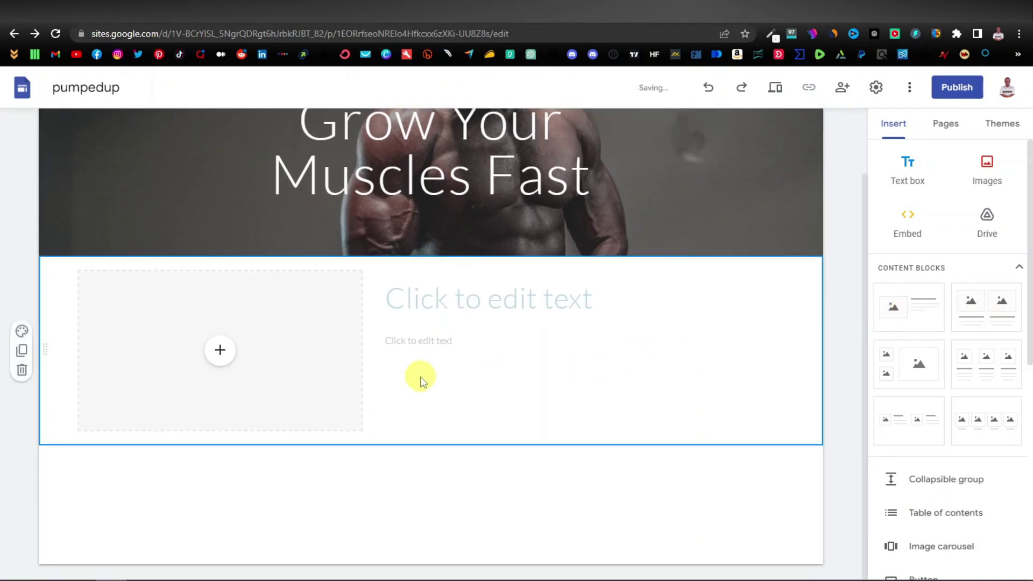
pyautogui.scroll(1, 417, 371)
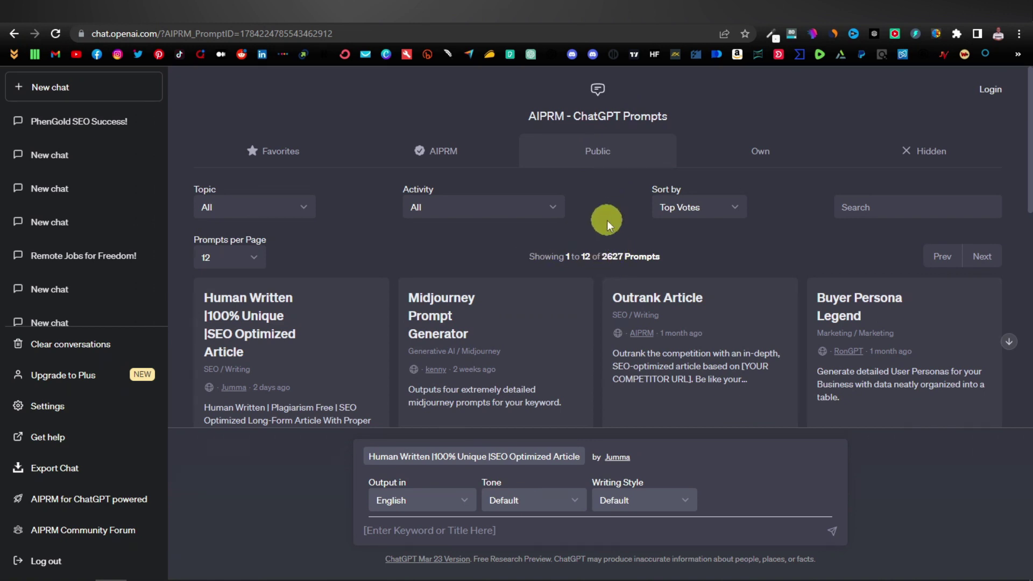
# - In ChatGPT, look through the public AIPRM prompts, including the Human Written SEO Optimized Article prompt
pyautogui.scroll(-5, 596, 221)
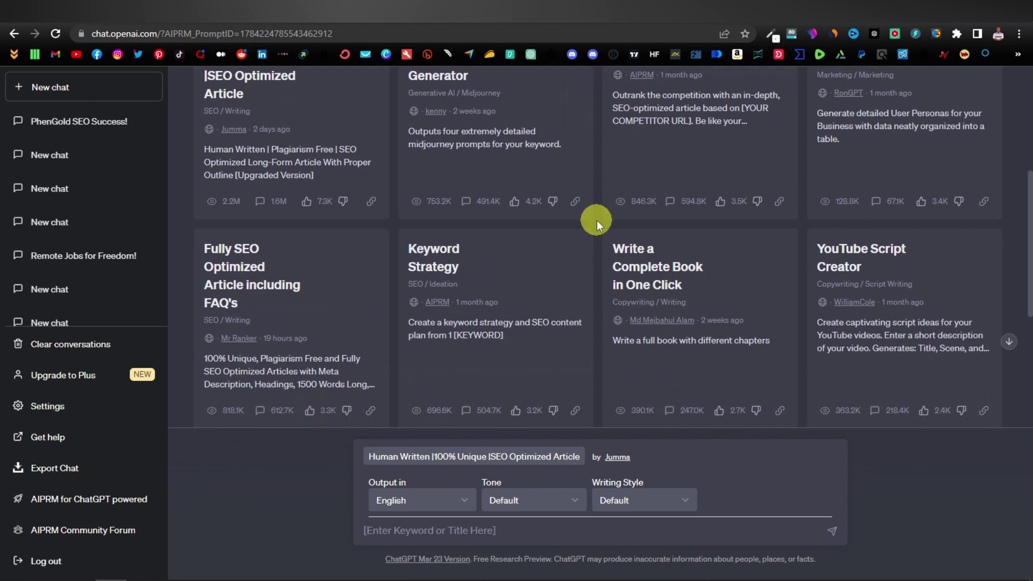
pyautogui.scroll(-1, 596, 221)
pyautogui.scroll(-4, 596, 221)
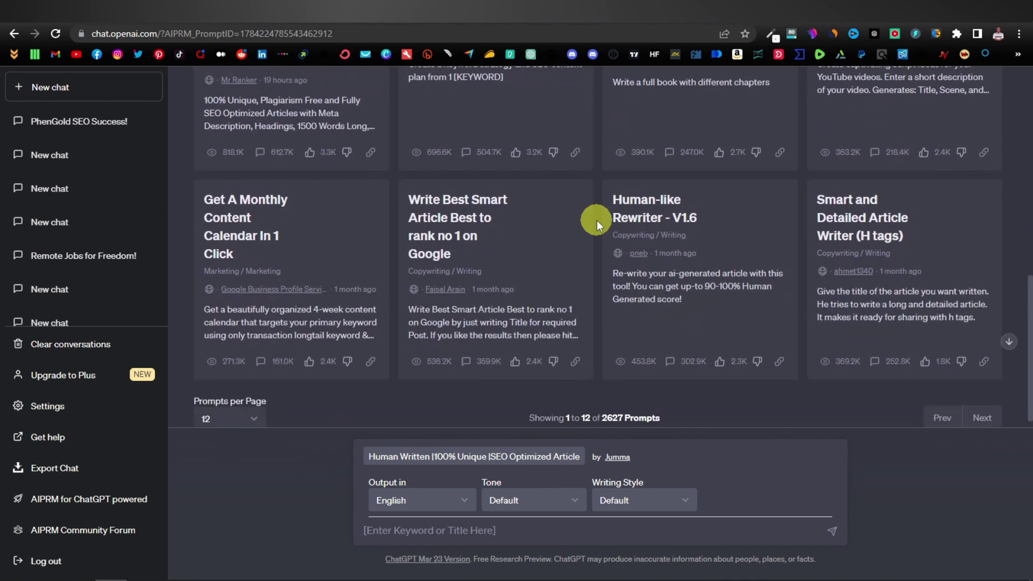
pyautogui.scroll(10, 596, 220)
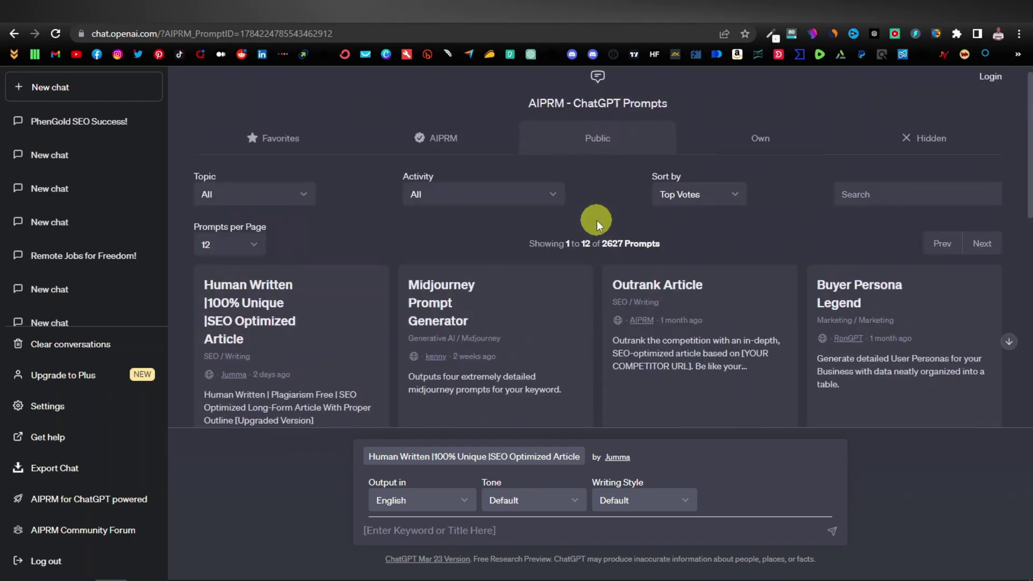
pyautogui.scroll(-1, 430, 227)
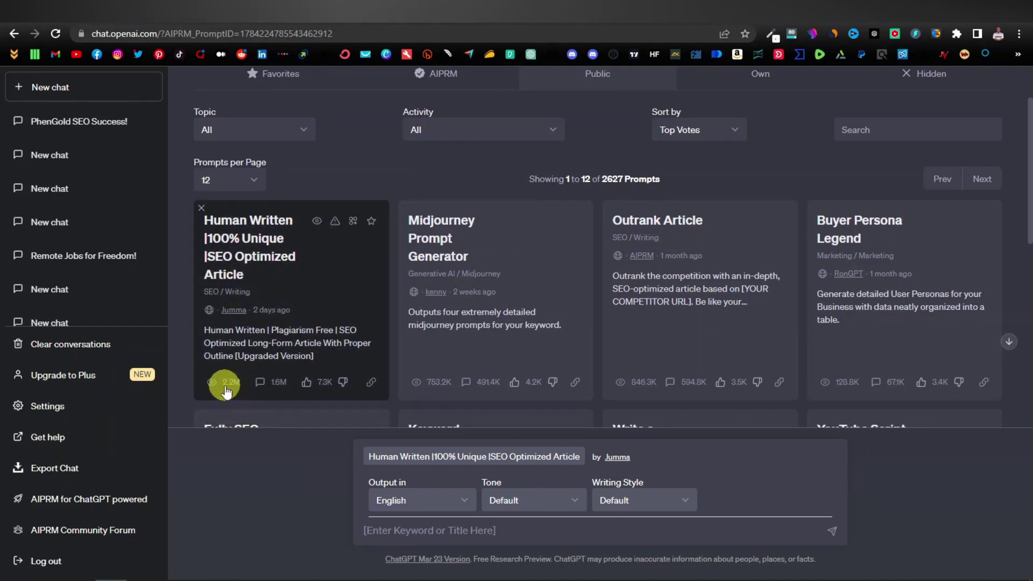
pyautogui.moveTo(226, 392)
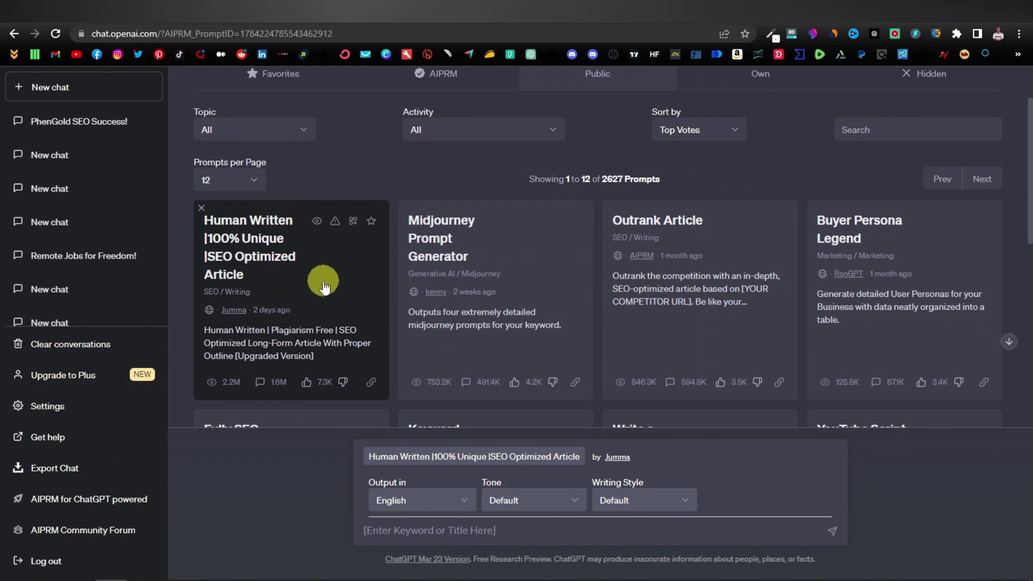
pyautogui.scroll(2, 323, 284)
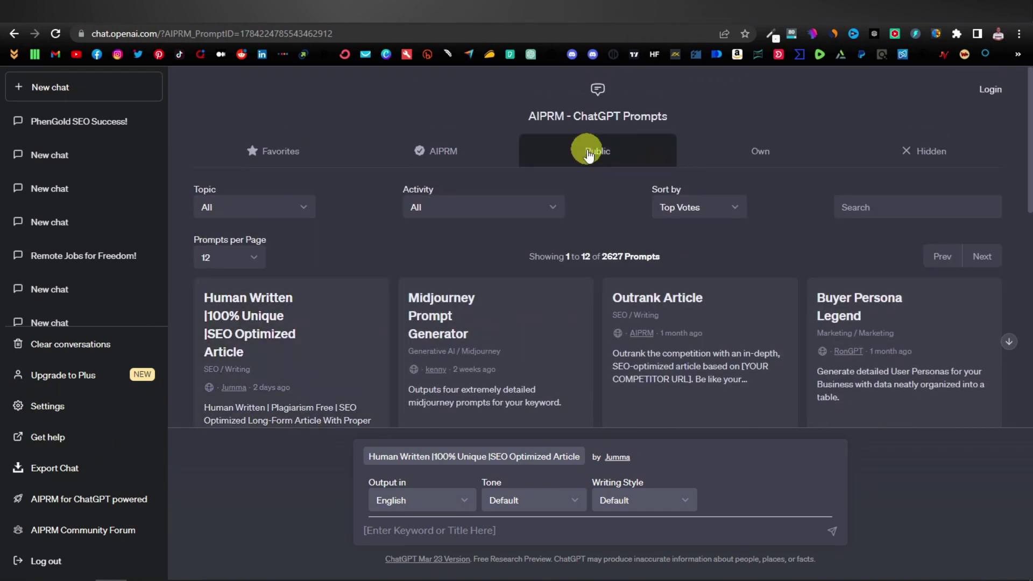
pyautogui.scroll(-2, 359, 261)
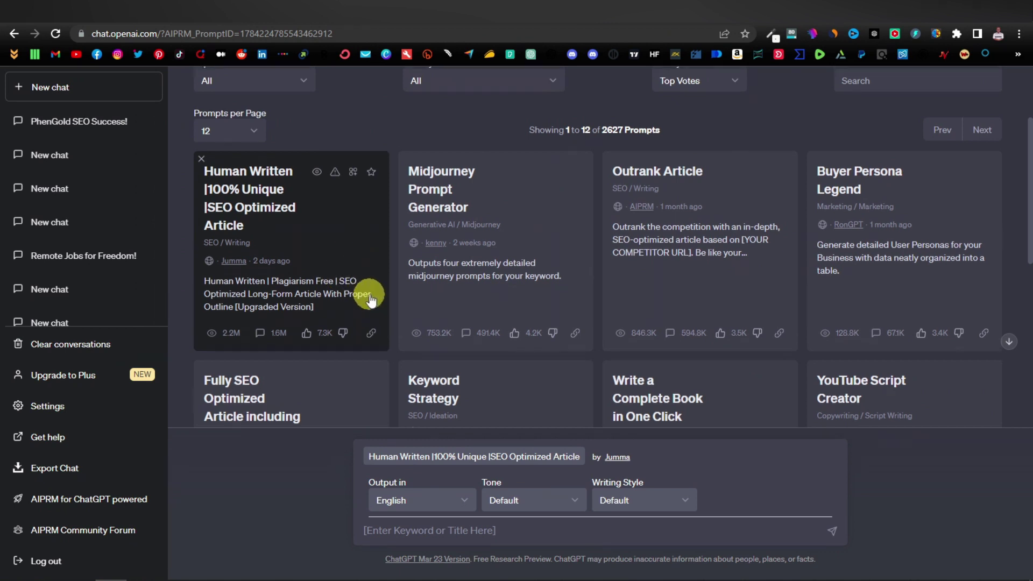
pyautogui.scroll(2, 355, 266)
pyautogui.scroll(-2, 359, 269)
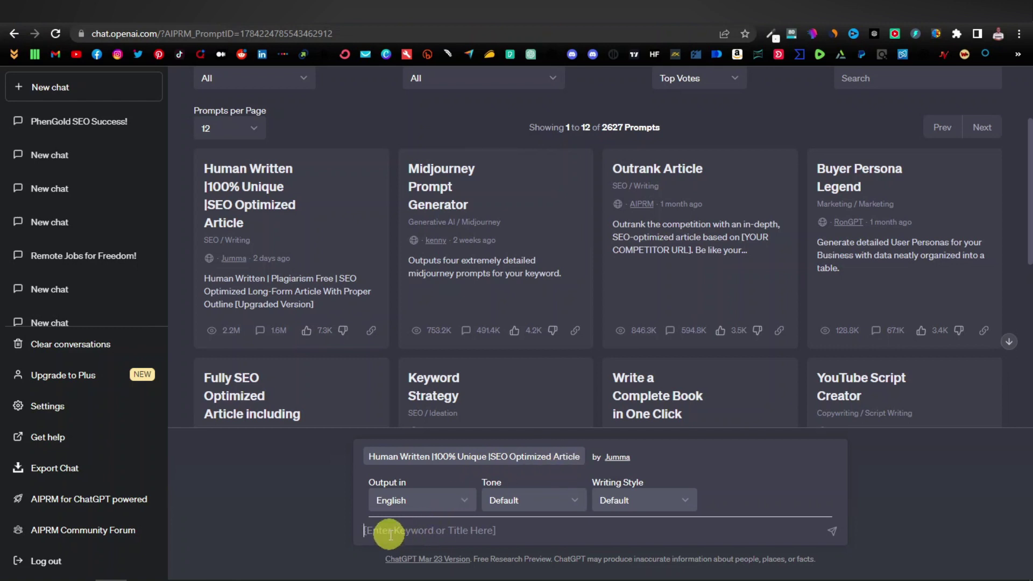
# - Generate an article for the keyword "how to grow muscle fast" using the Human Written SEO Optimized Article prompt
pyautogui.click(485, 536)
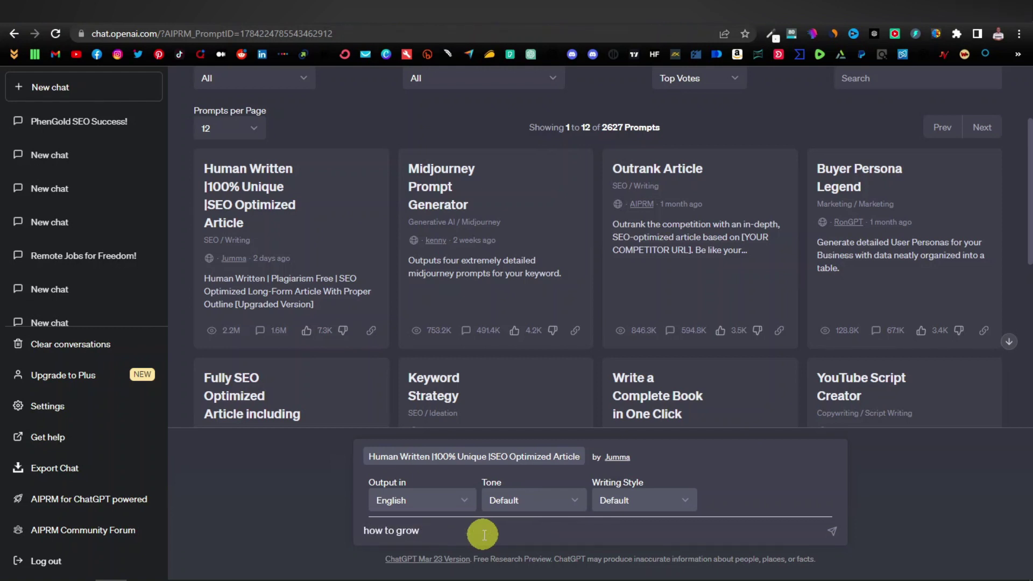
pyautogui.write('t')
pyautogui.press('Return')
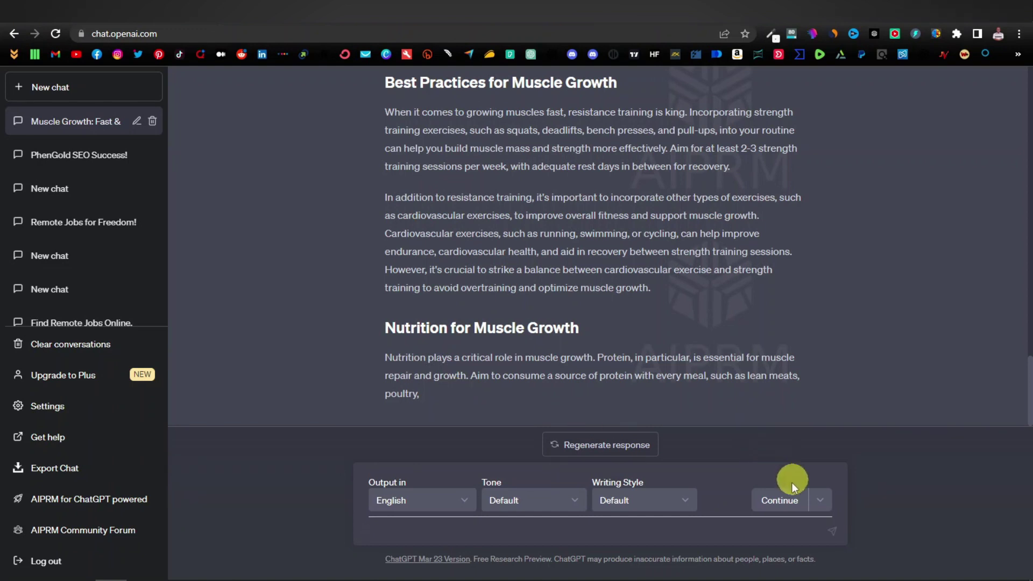
# - Have ChatGPT continue writing the cut-off muscle growth article and read through to where the continuation begins
pyautogui.click(780, 500)
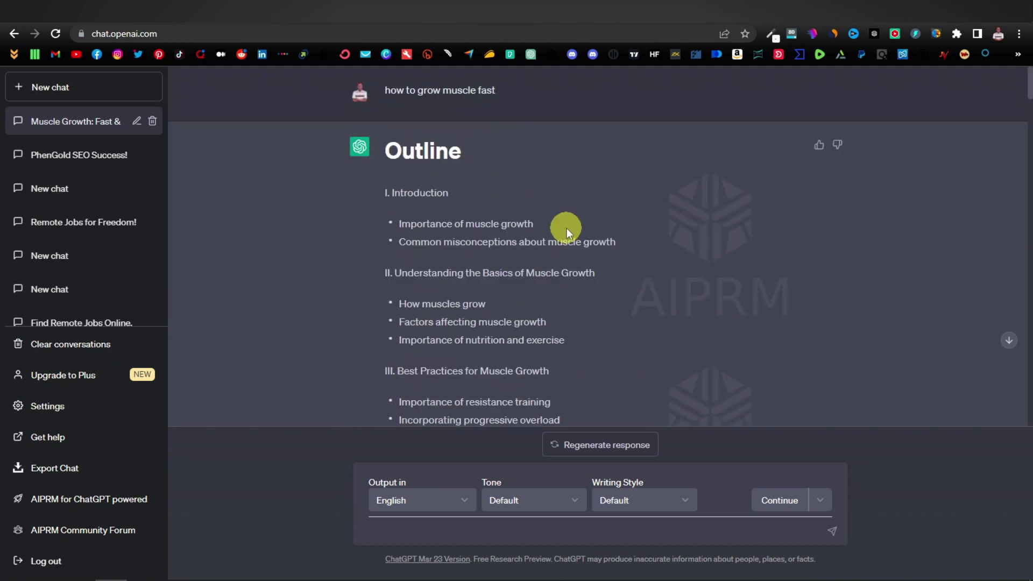
pyautogui.scroll(-2, 566, 227)
pyautogui.scroll(-10, 566, 228)
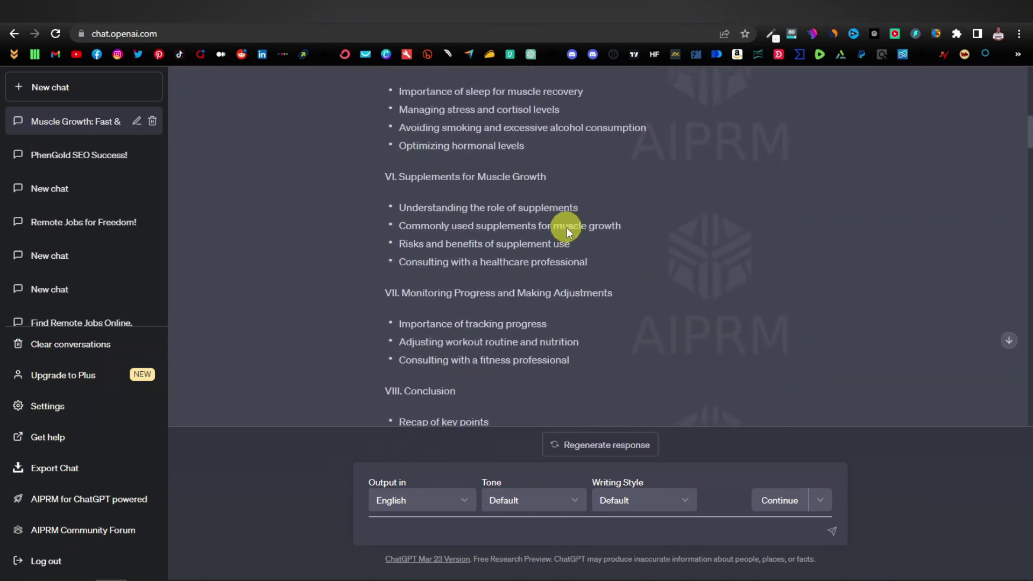
pyautogui.scroll(-7, 566, 228)
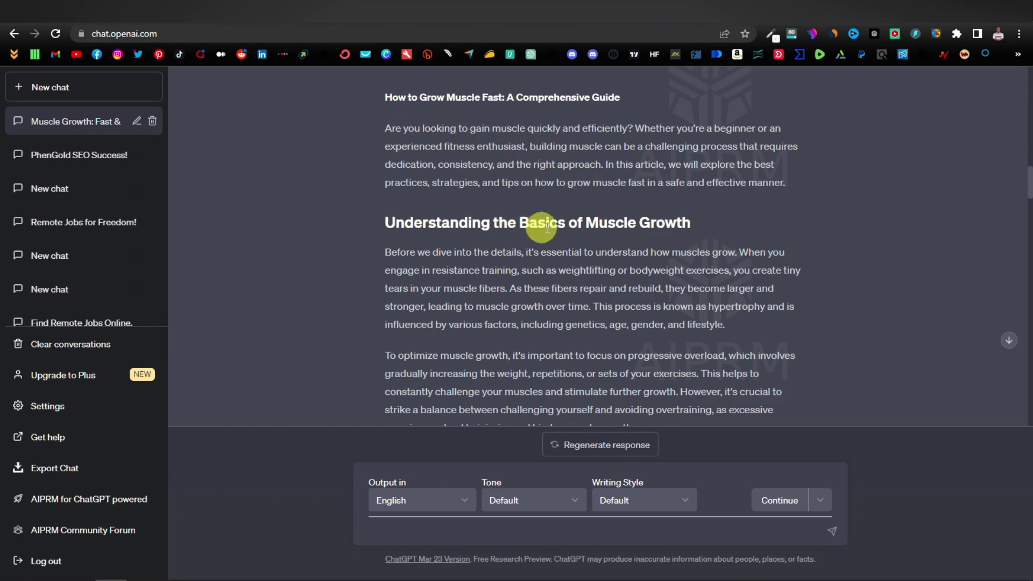
pyautogui.scroll(-10, 663, 222)
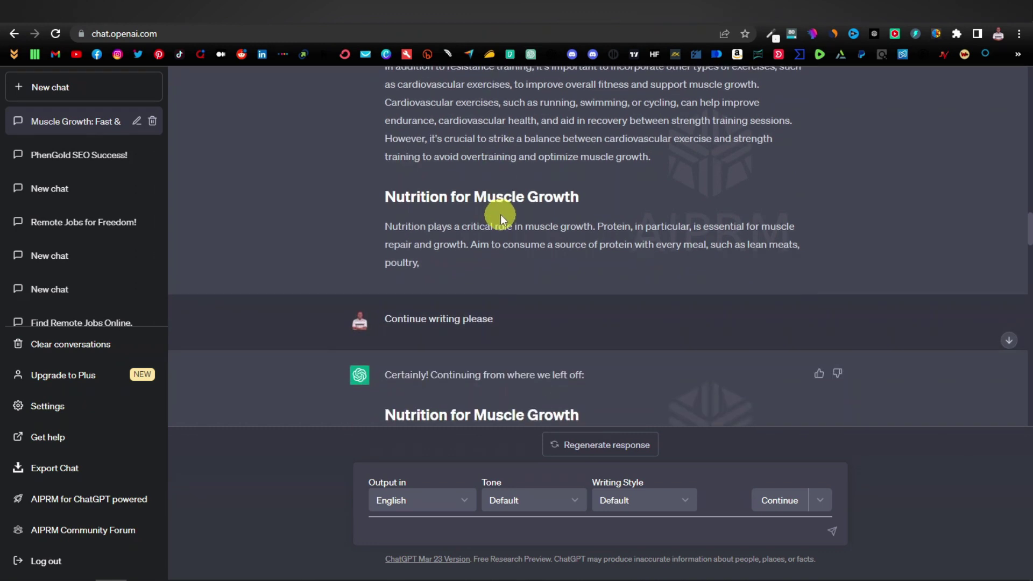
pyautogui.scroll(-3, 511, 197)
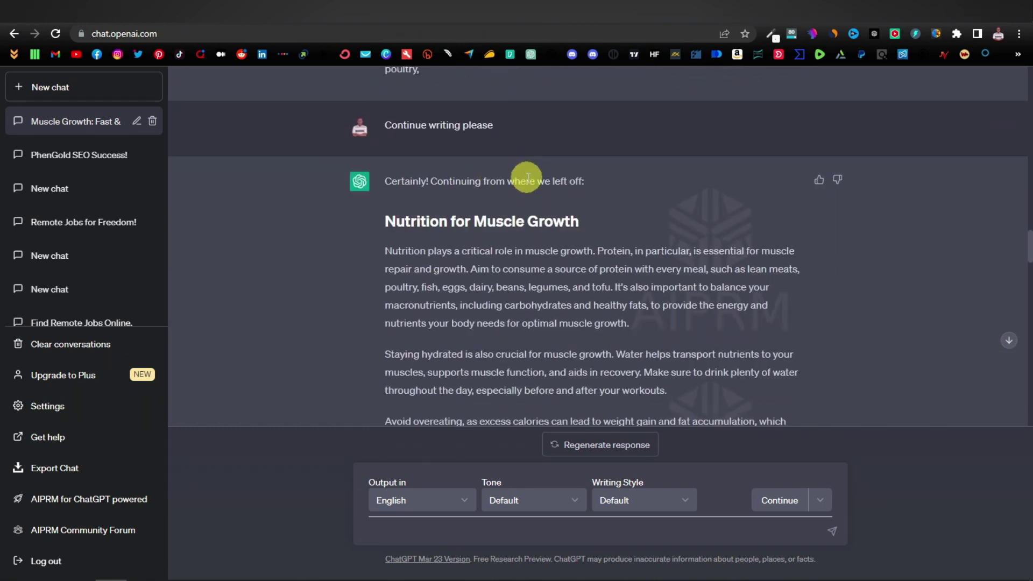
# - Review the article's outline sections and the full generated text from introduction to progress monitoring
pyautogui.scroll(20, 470, 237)
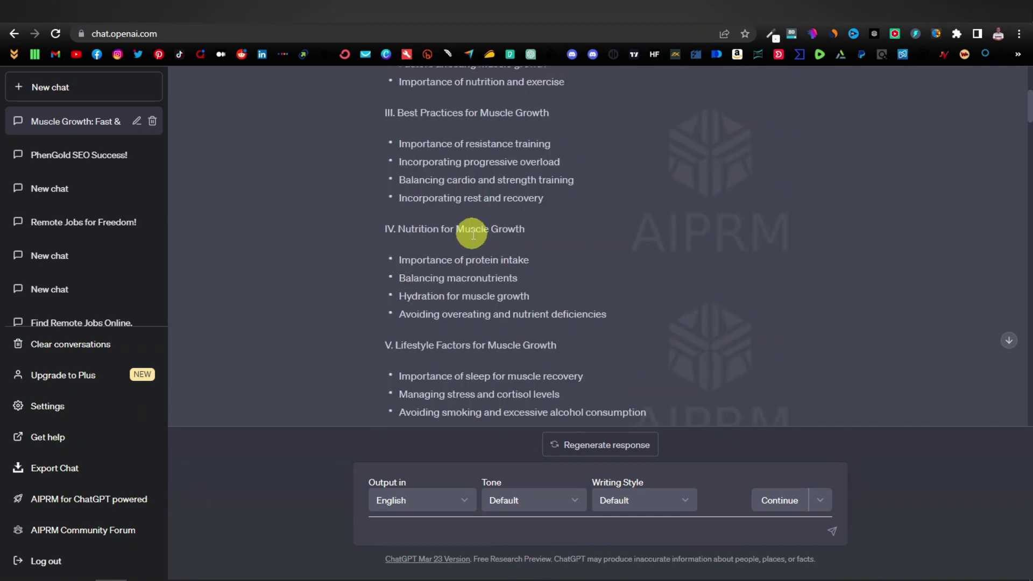
pyautogui.scroll(-2, 437, 257)
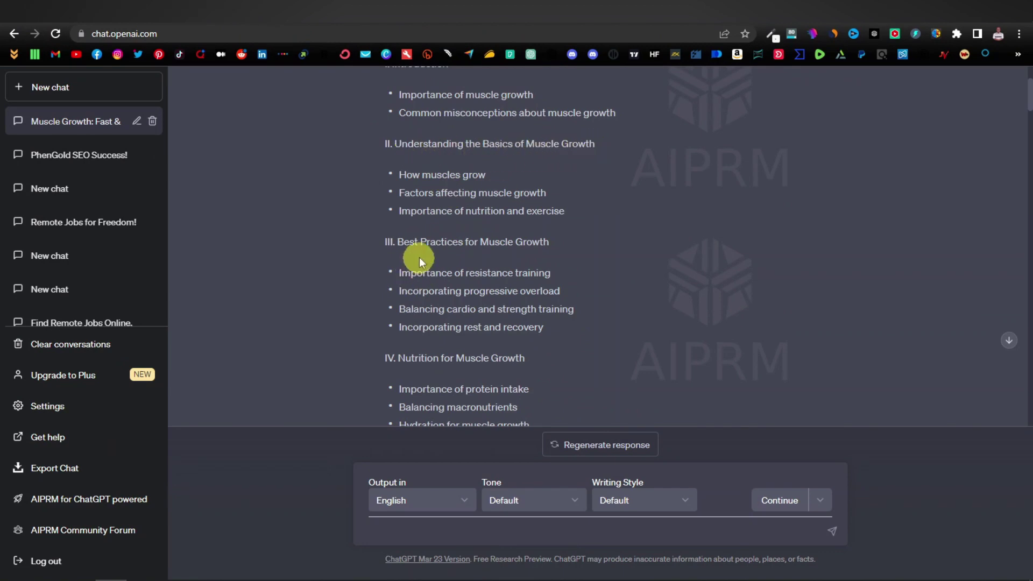
pyautogui.scroll(-2, 430, 285)
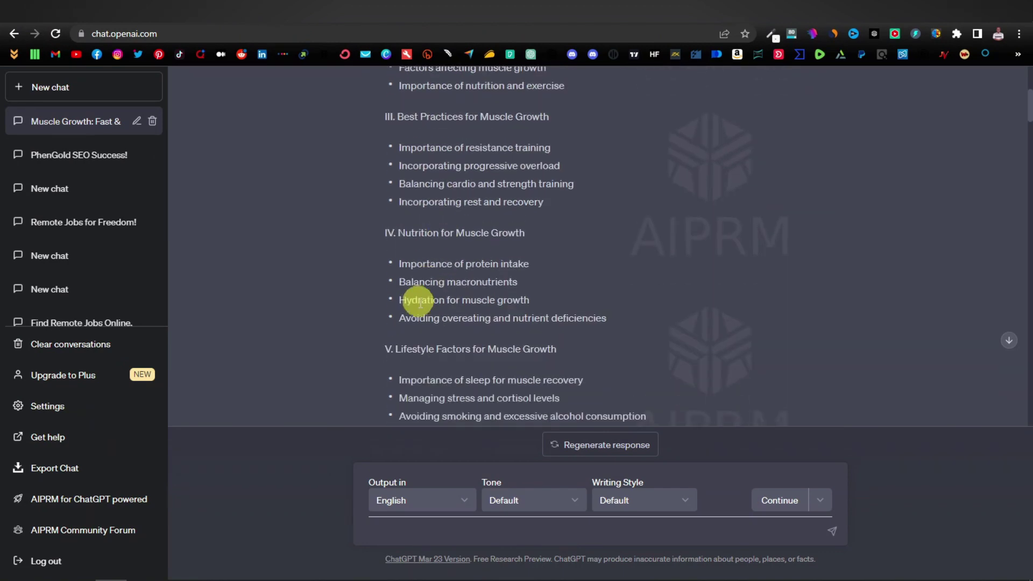
pyautogui.scroll(-1, 477, 320)
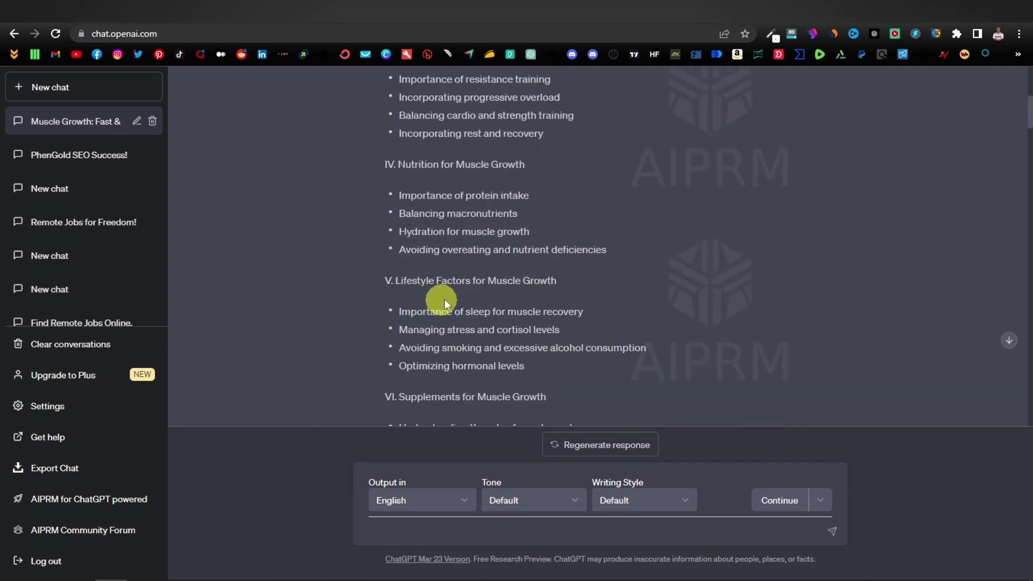
pyautogui.scroll(-10, 463, 372)
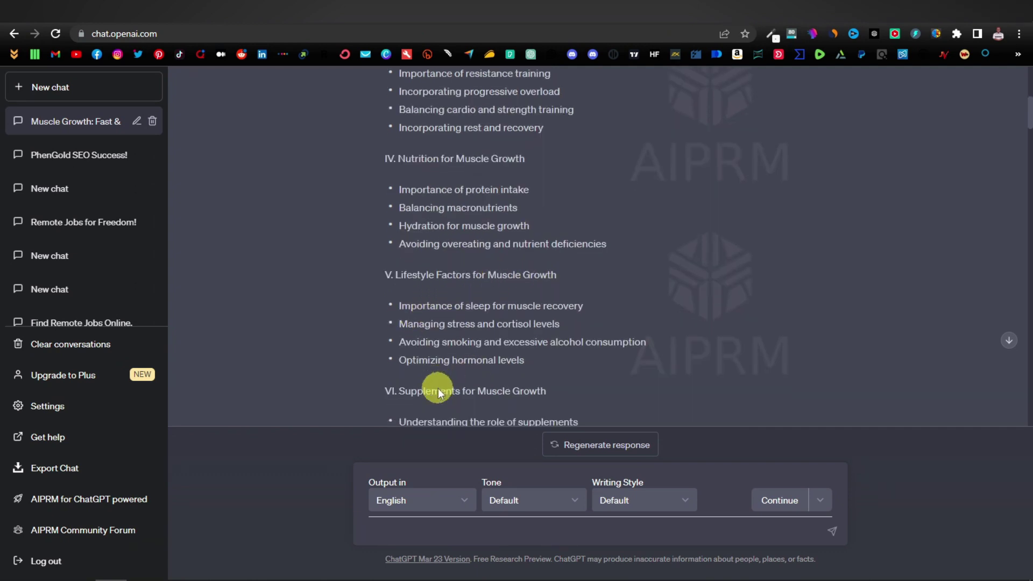
pyautogui.scroll(-15, 545, 236)
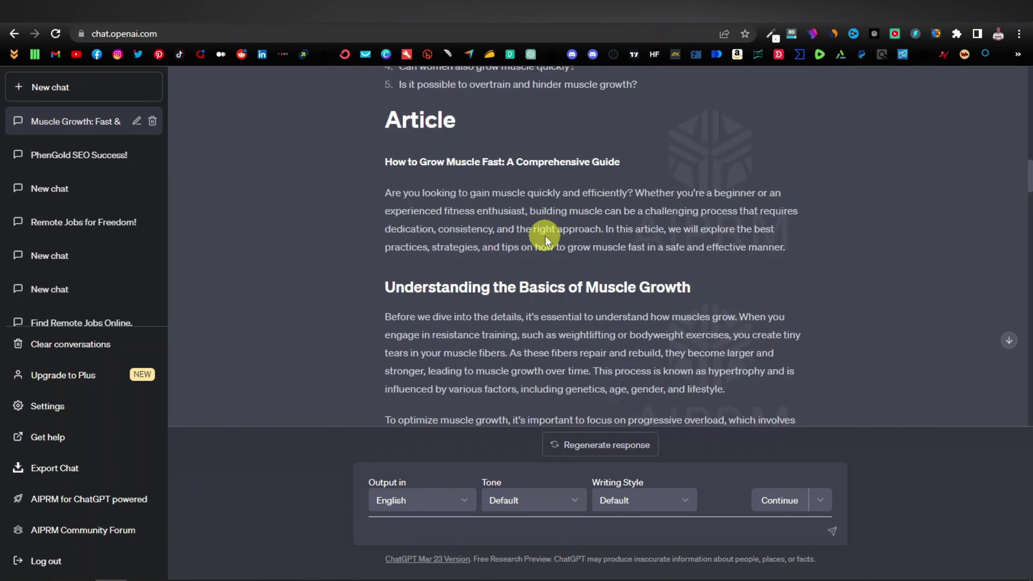
pyautogui.scroll(-10, 545, 235)
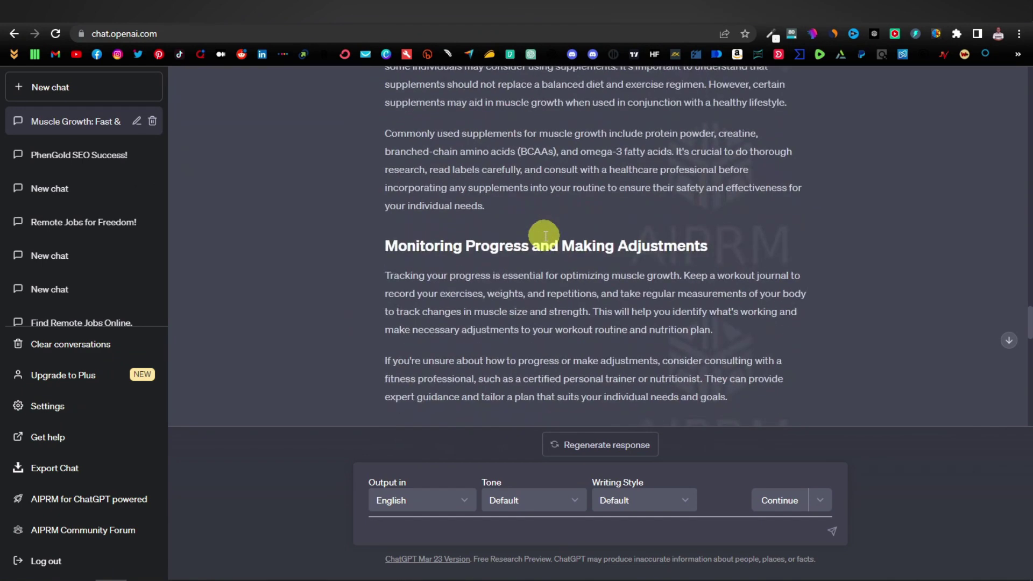
pyautogui.scroll(15, 545, 236)
pyautogui.scroll(20, 545, 236)
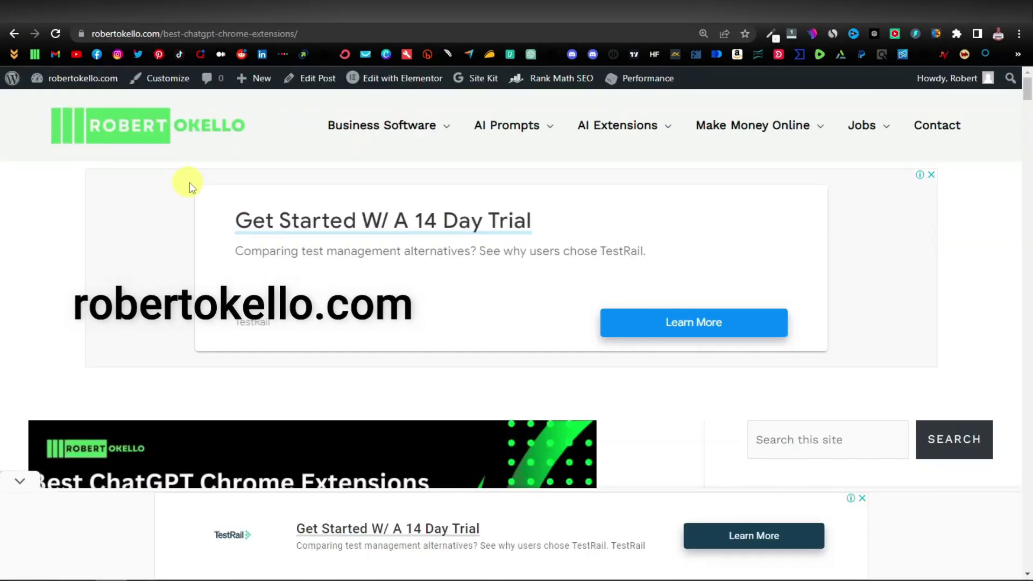
# - Look through the blog page on the best ChatGPT Chrome extensions, including the AIPRM, WebChatGPT and Merlin entries
pyautogui.moveTo(610, 139)
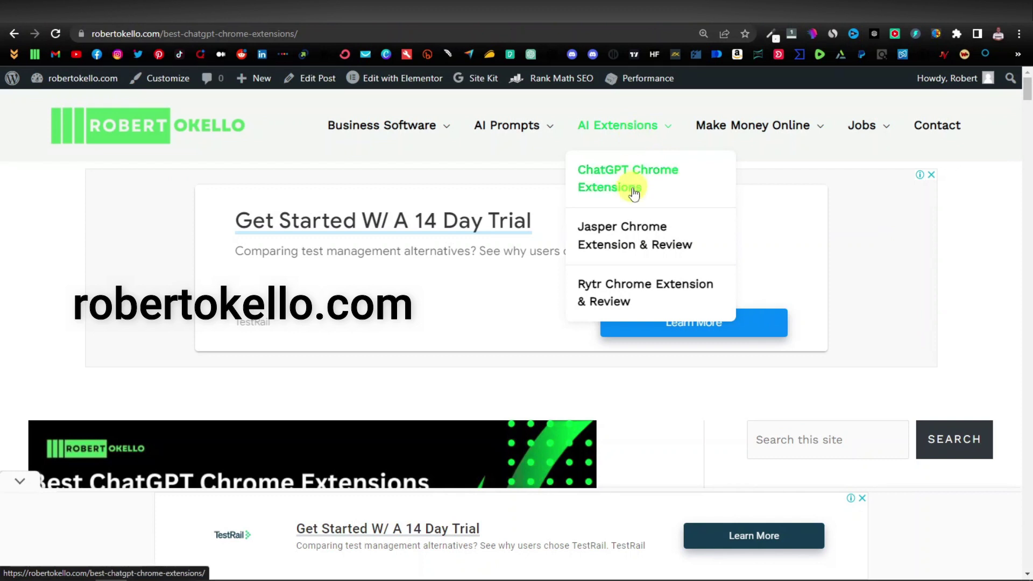
pyautogui.scroll(-9, 147, 283)
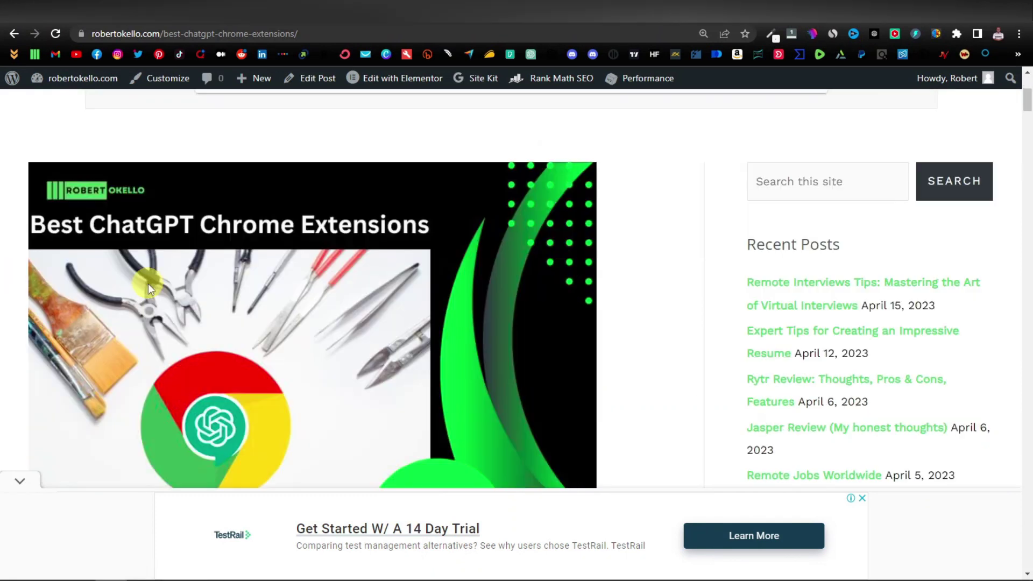
pyautogui.scroll(-15, 147, 285)
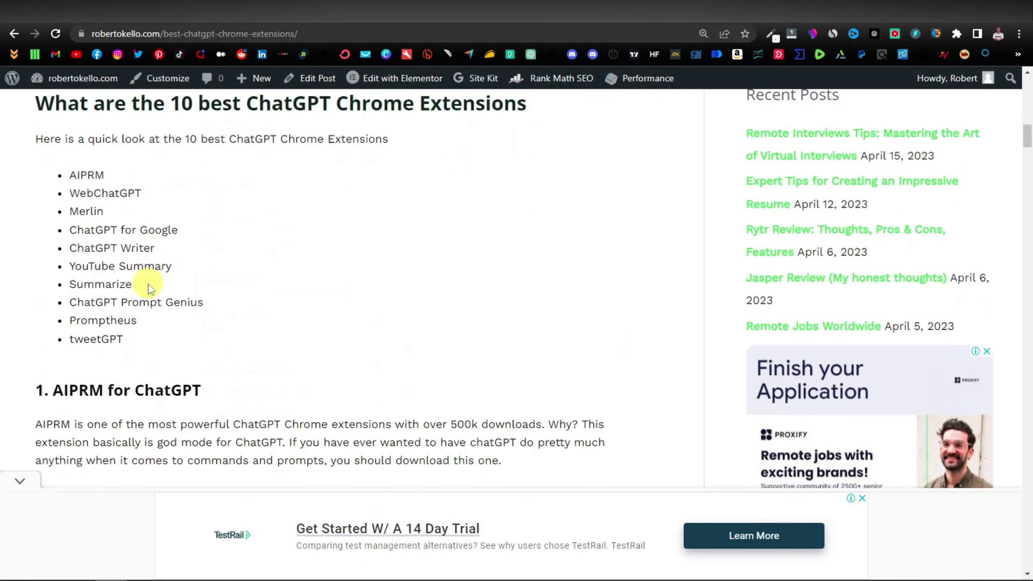
pyautogui.scroll(-8, 91, 260)
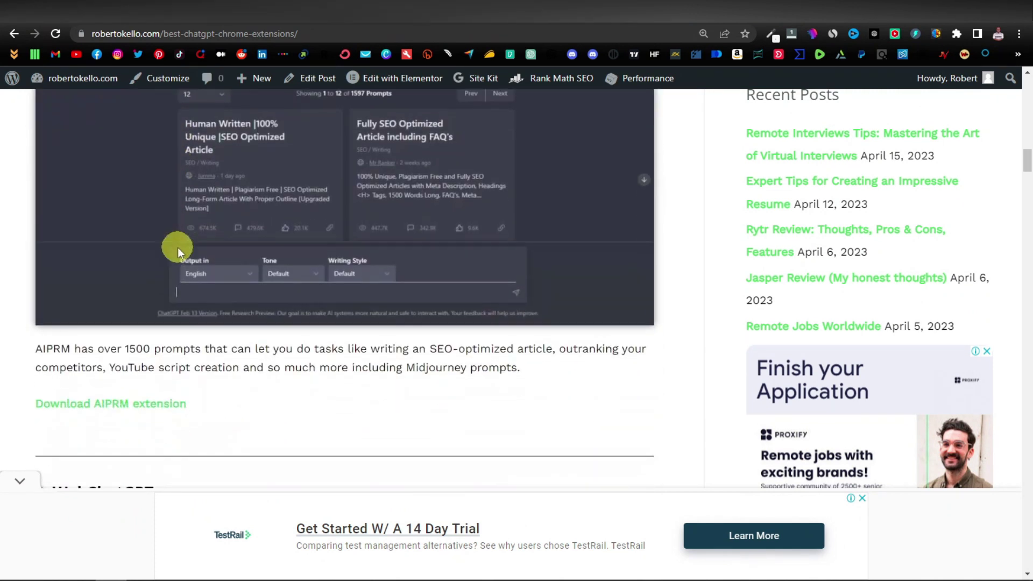
pyautogui.scroll(8, 237, 344)
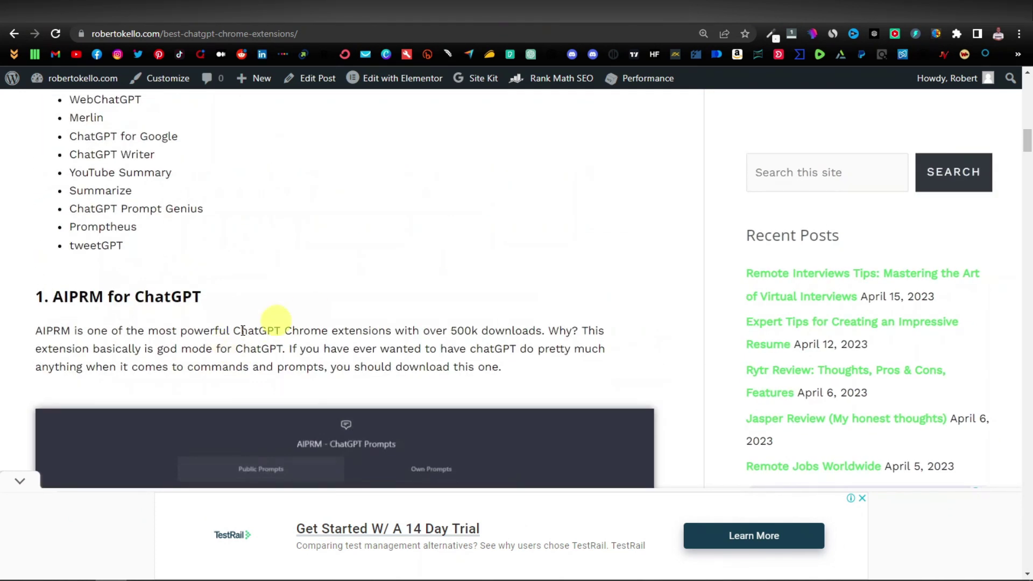
pyautogui.scroll(-2, 269, 328)
pyautogui.scroll(-14, 233, 349)
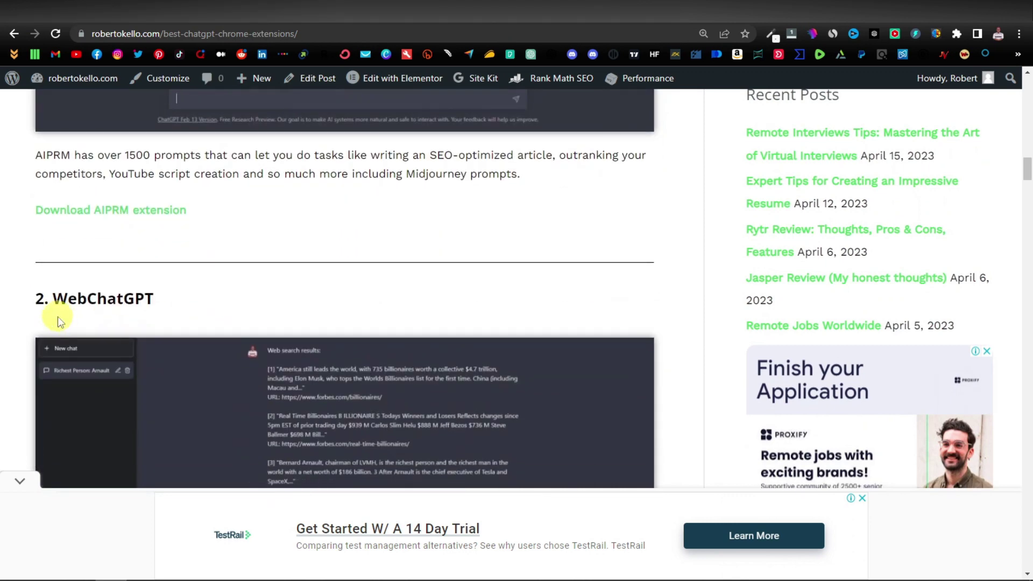
pyautogui.scroll(-12, 99, 301)
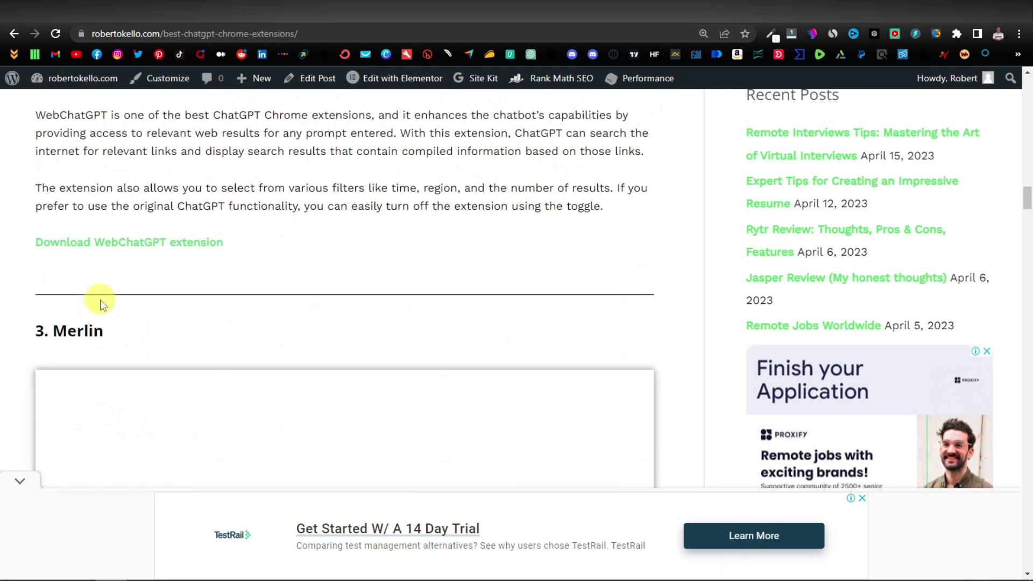
pyautogui.scroll(-12, 100, 299)
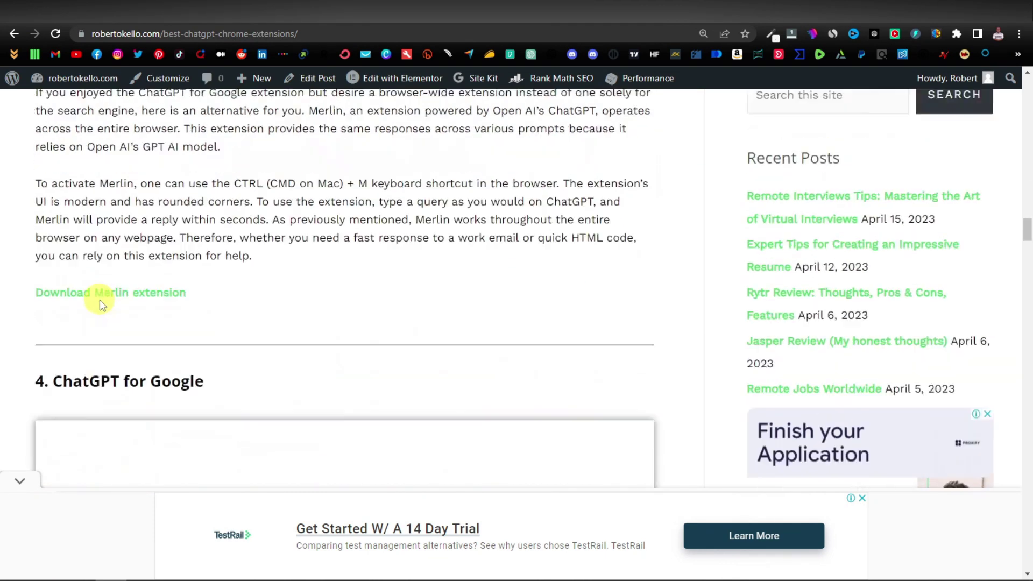
pyautogui.scroll(20, 99, 299)
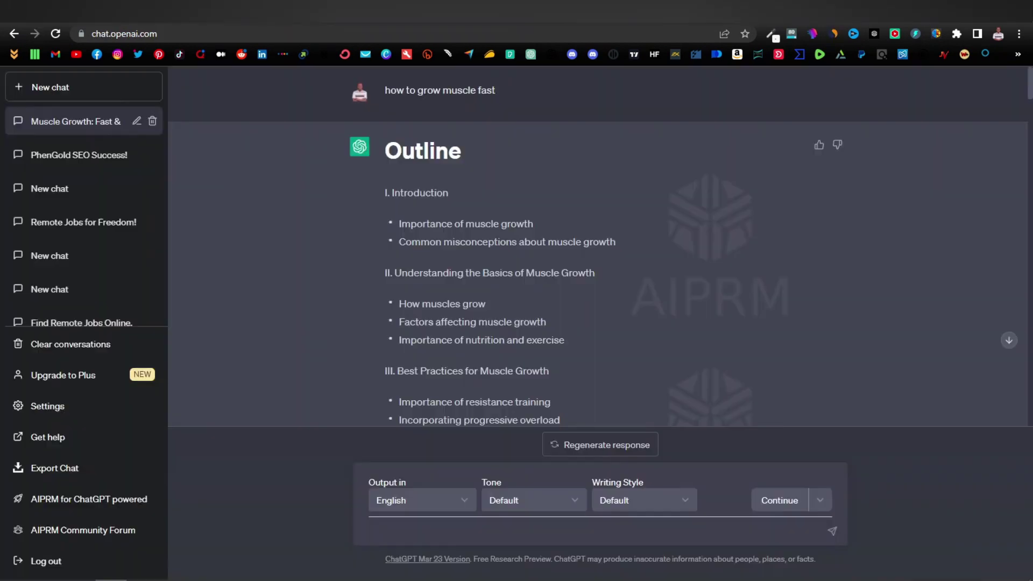
# - Copy the title "How to Grow Muscle Fast: A Comprehensive Guide" from ChatGPT into the content block's heading in Google Sites and remove the extra line
pyautogui.scroll(-15, 306, 183)
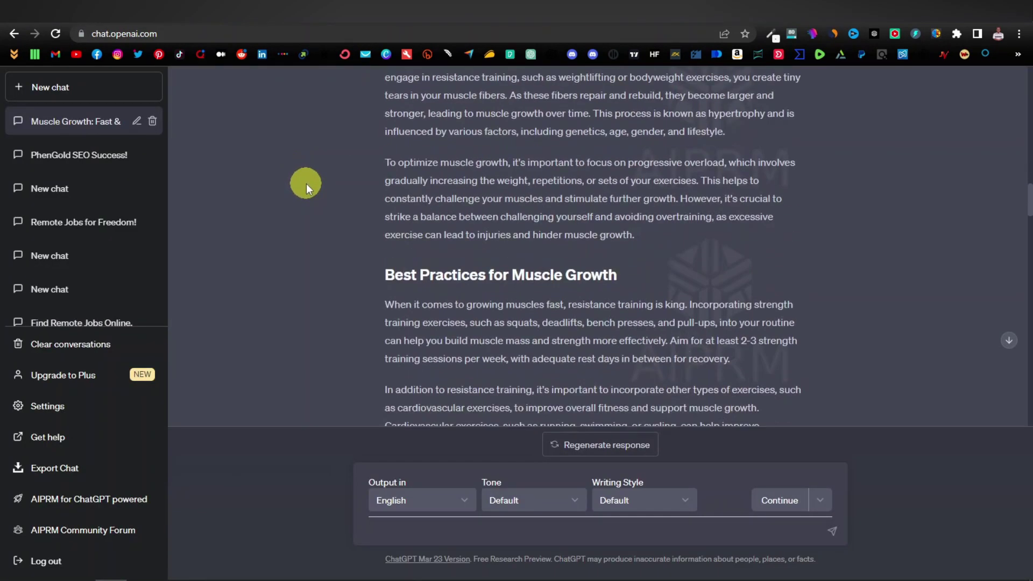
pyautogui.tripleClick(488, 161)
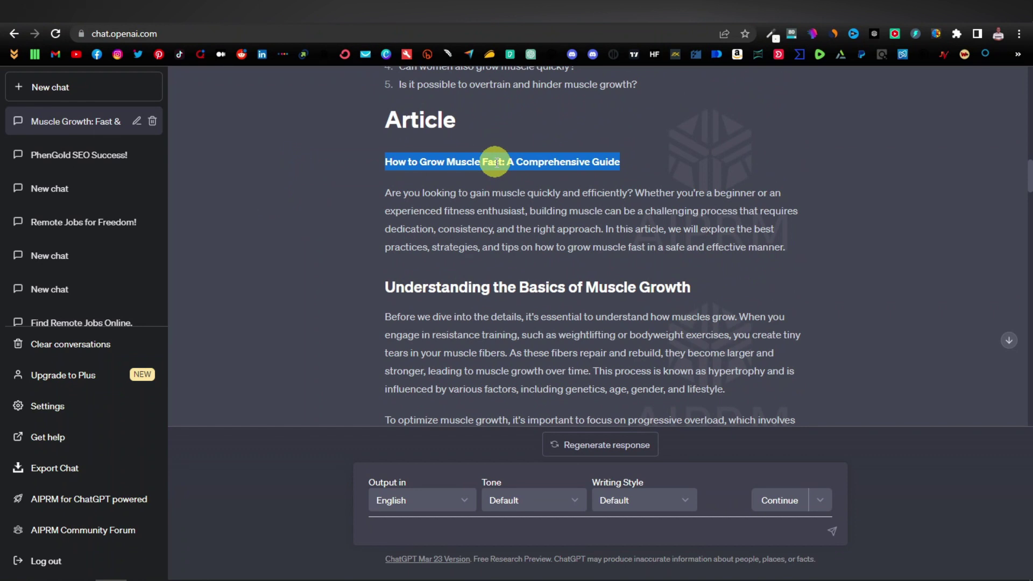
pyautogui.rightClick(495, 162)
pyautogui.click(535, 174)
pyautogui.hotkey('ctrl', 'Tab')
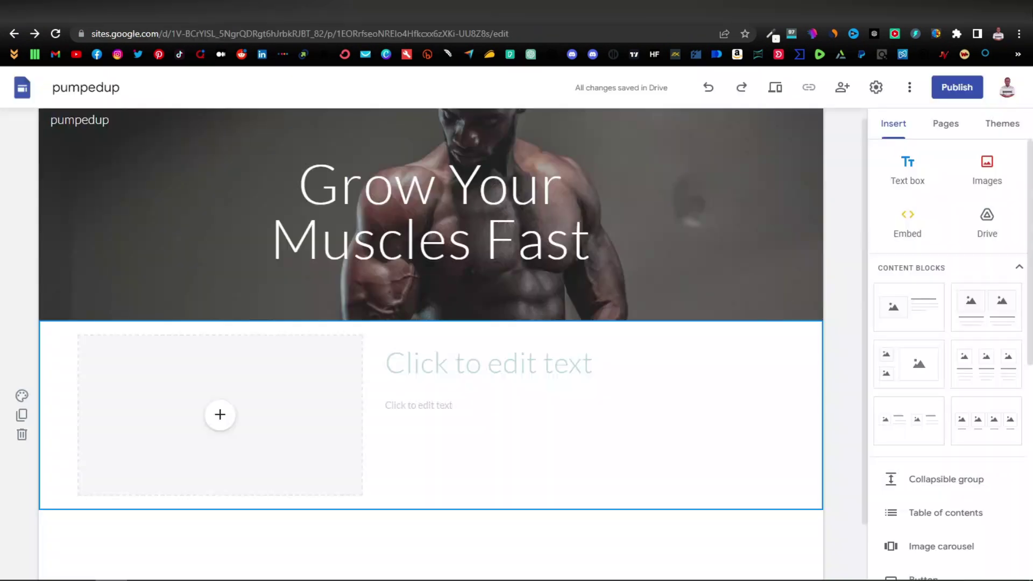
pyautogui.click(445, 362)
pyautogui.rightClick(444, 361)
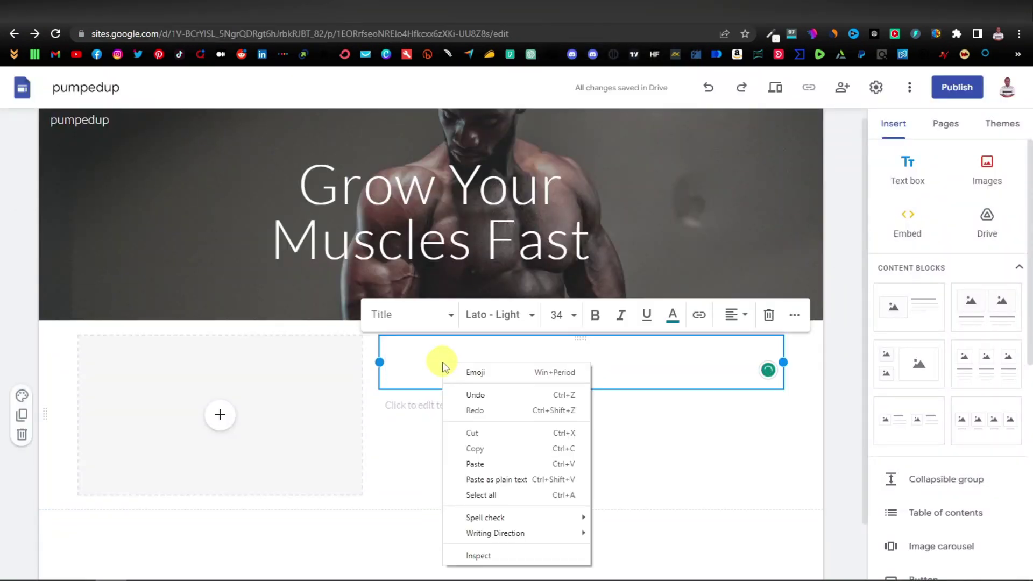
pyautogui.click(490, 463)
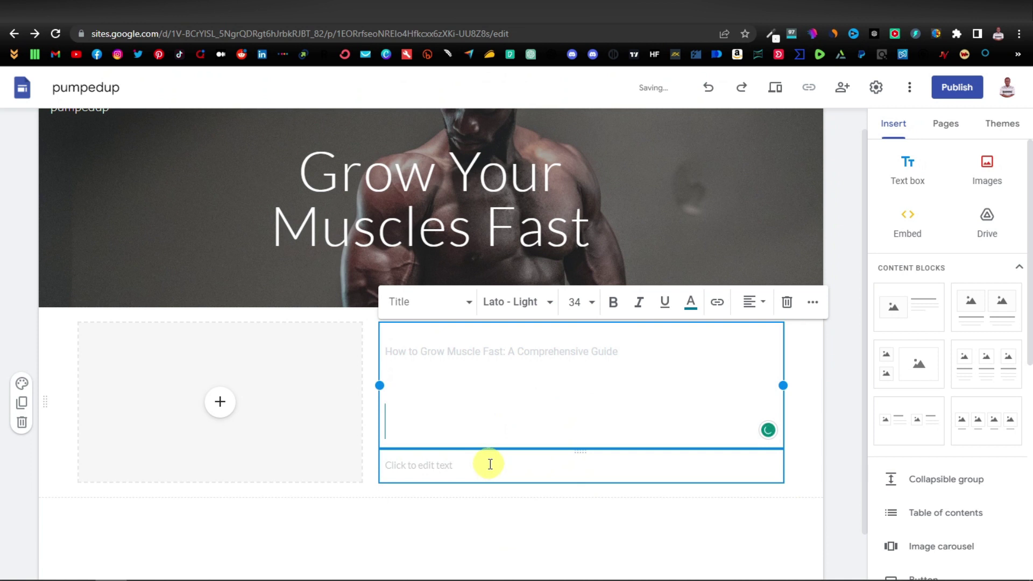
pyautogui.press('BackSpace')
# - Make the content block's heading text black and set its font size to 18
pyautogui.tripleClick(555, 350)
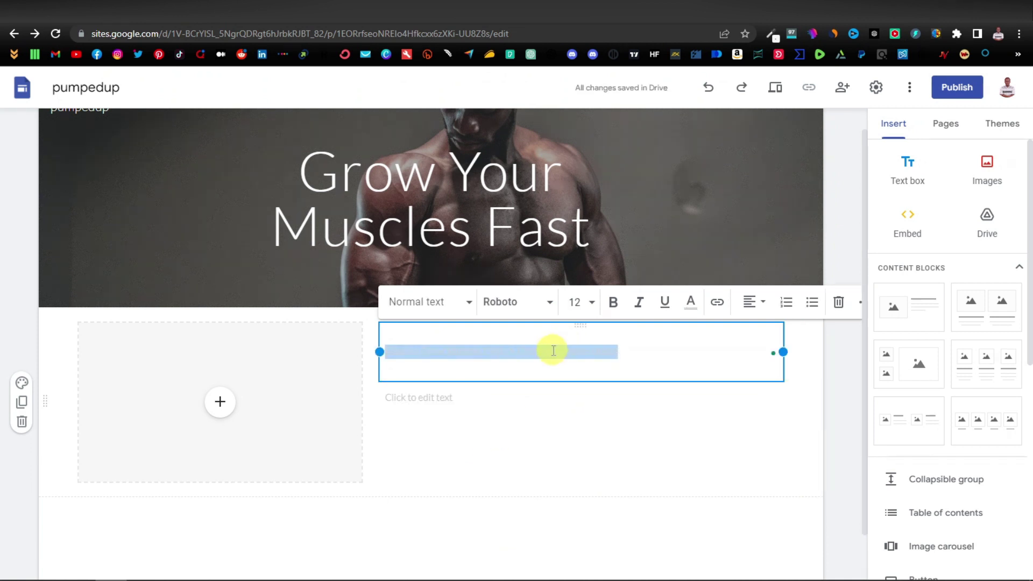
pyautogui.click(689, 303)
pyautogui.click(663, 334)
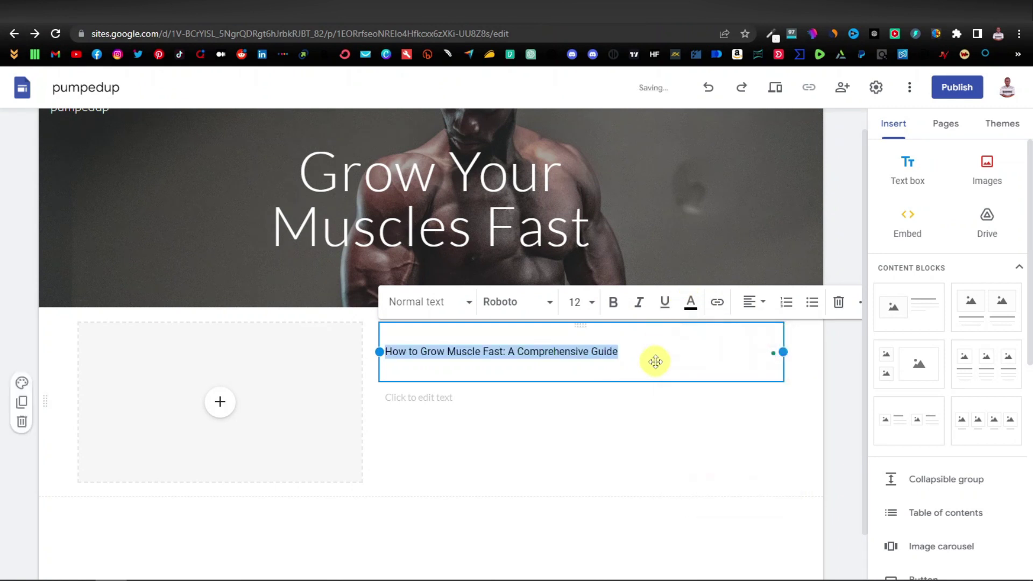
pyautogui.click(592, 302)
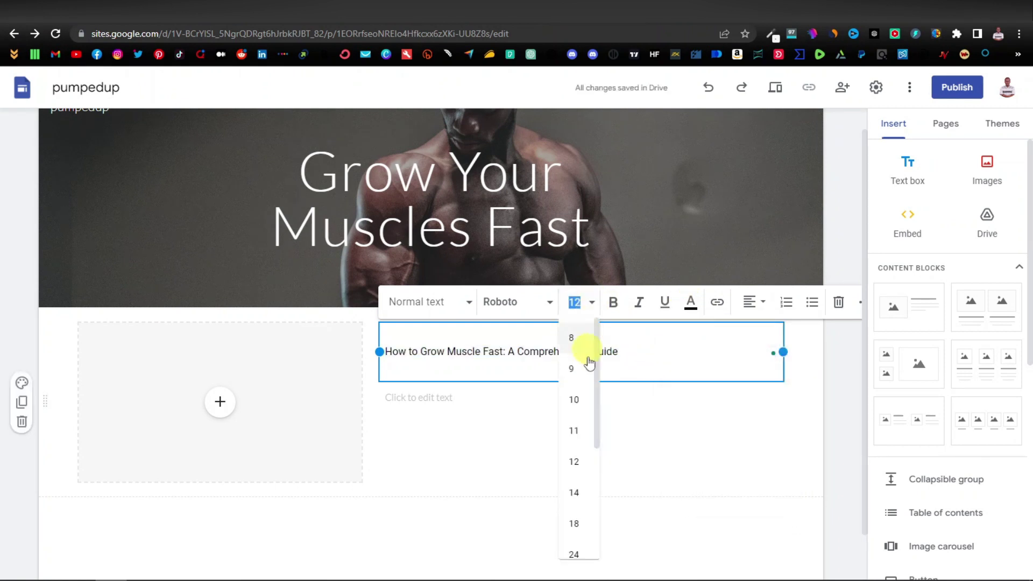
pyautogui.click(587, 523)
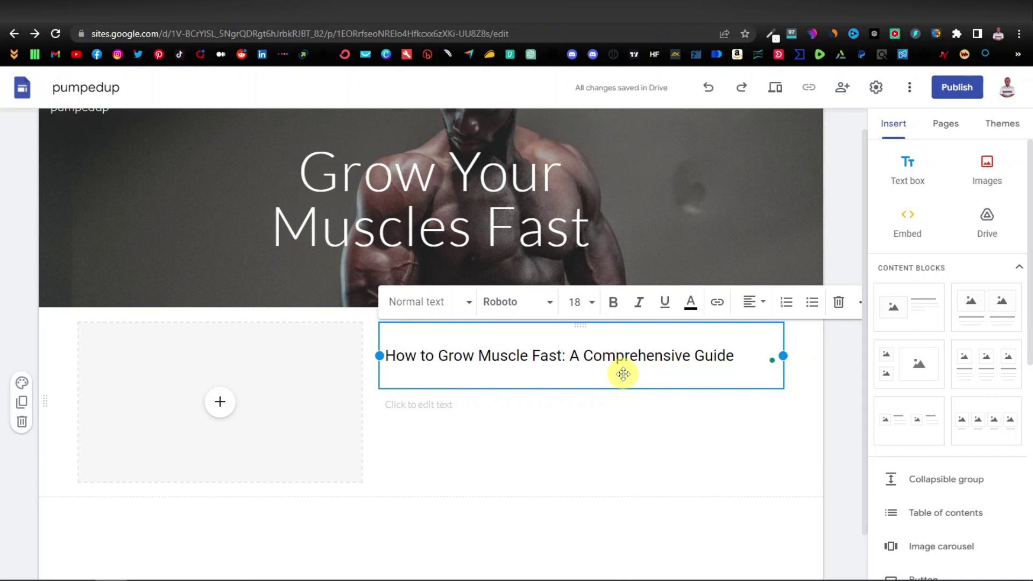
# - Fill the content block's body text with the article sentence "In this article, we will explore the best practices…" copied from ChatGPT
pyautogui.click(423, 408)
pyautogui.click(437, 405)
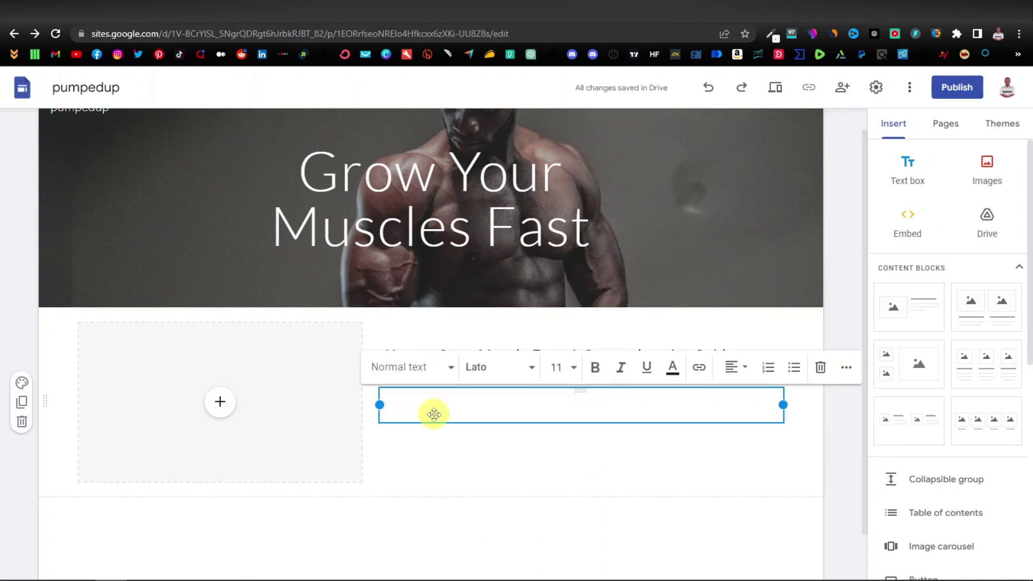
pyautogui.click(285, 13)
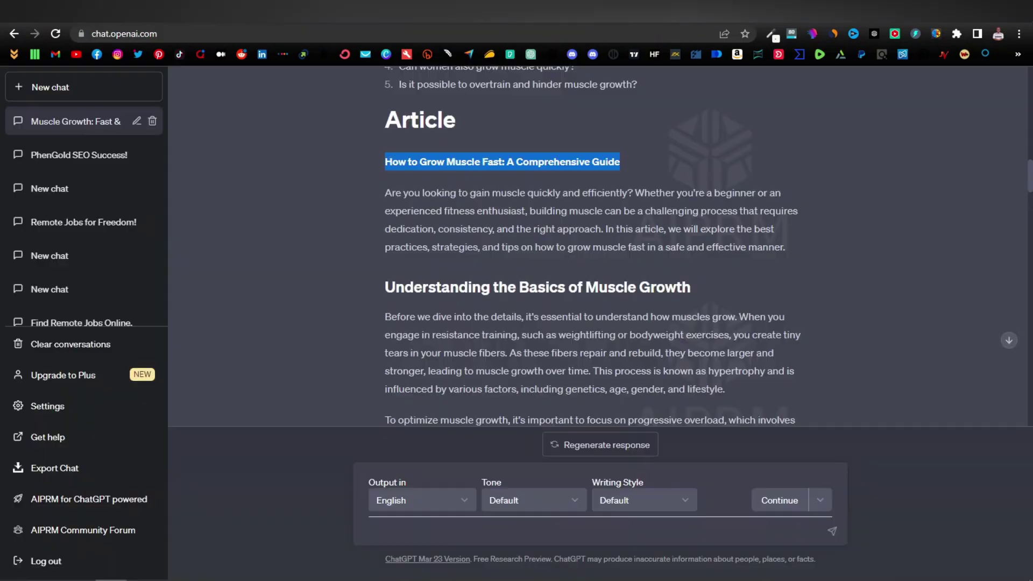
pyautogui.click(371, 214)
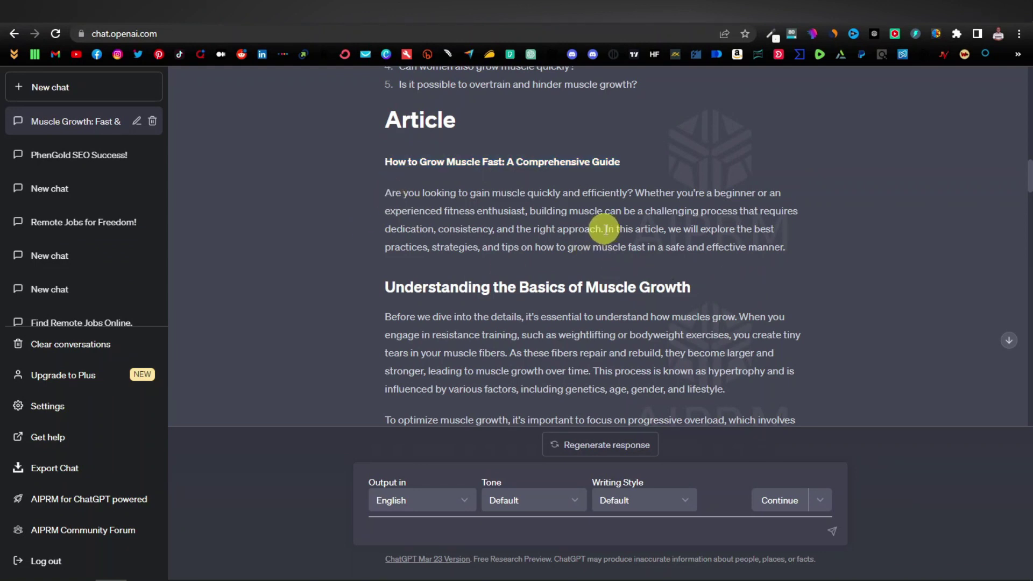
pyautogui.moveTo(603, 229); pyautogui.dragTo(773, 250)
pyautogui.click(538, 11)
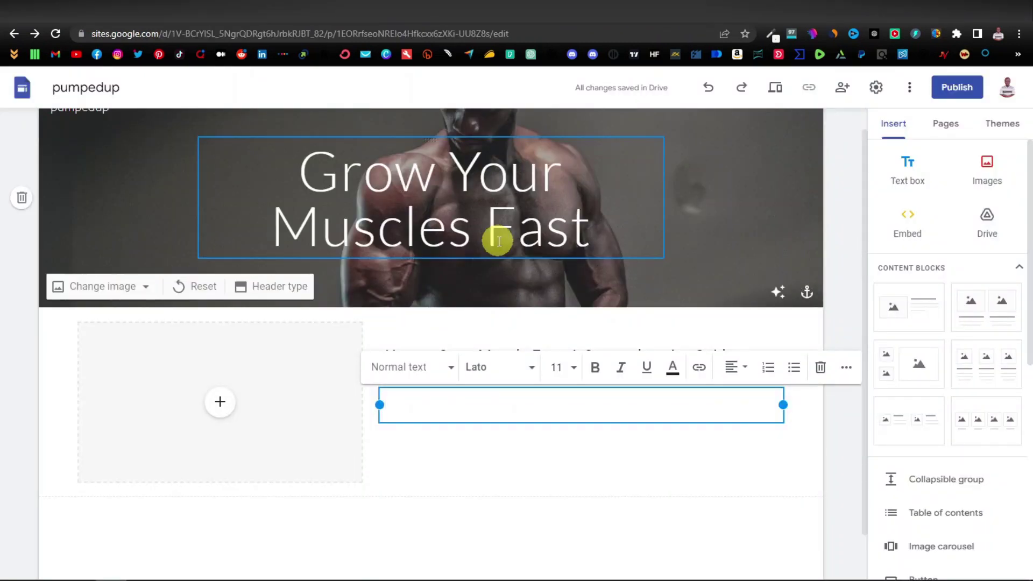
pyautogui.rightClick(434, 405)
pyautogui.click(473, 309)
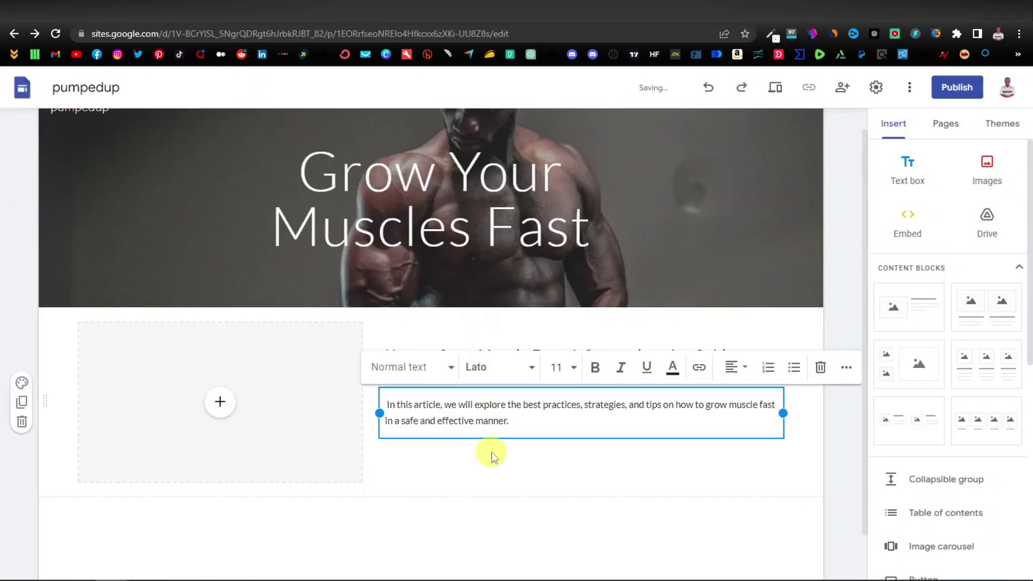
pyautogui.click(534, 470)
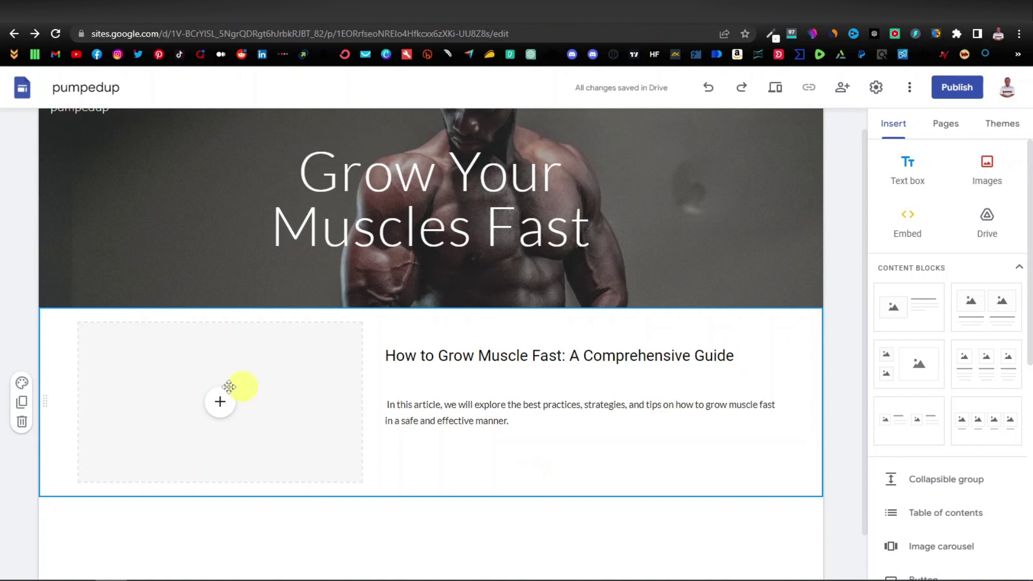
# - On Pexels, search landscape photos for "muscle" and download the black-and-white Pixabay photo of a man flexing his back
pyautogui.click(592, 11)
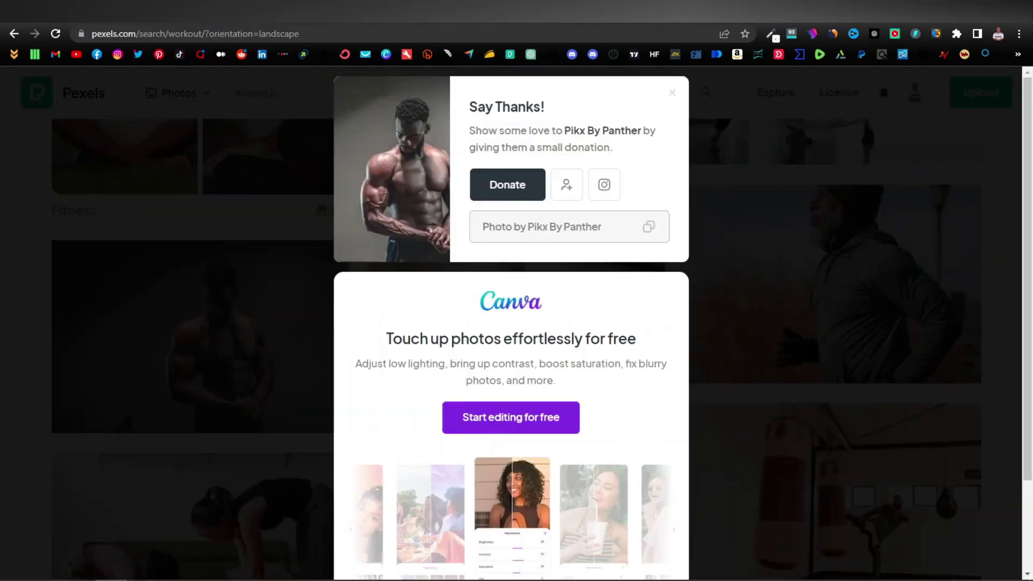
pyautogui.click(815, 253)
pyautogui.scroll(2, 731, 297)
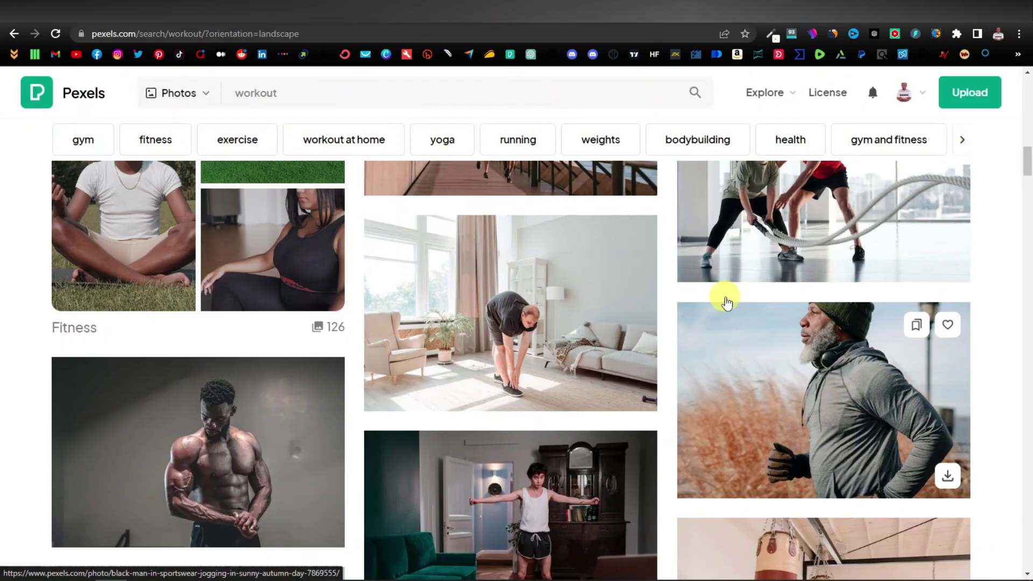
pyautogui.scroll(-8, 724, 296)
pyautogui.moveTo(689, 305)
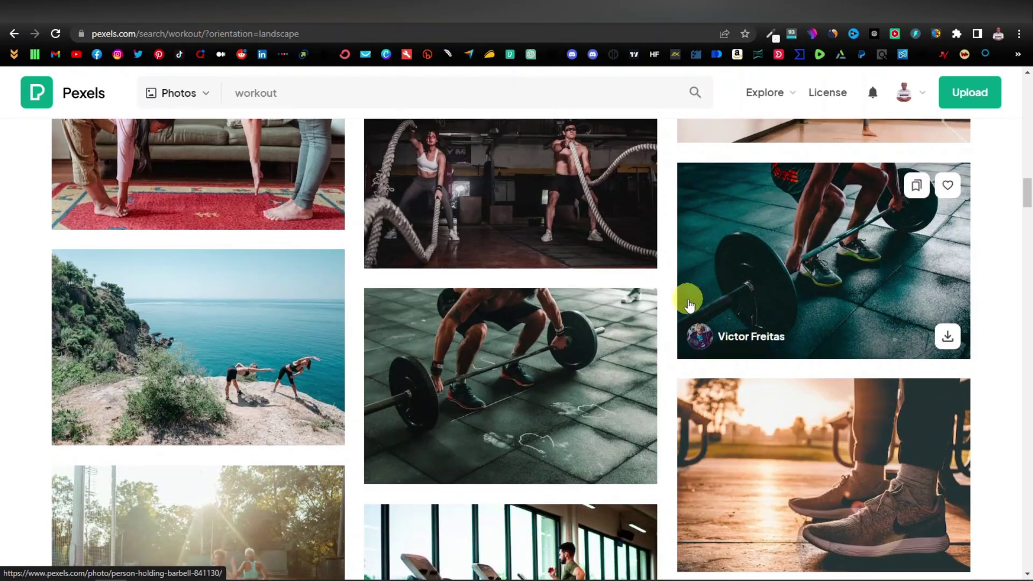
pyautogui.scroll(-6, 690, 305)
pyautogui.scroll(-3, 690, 305)
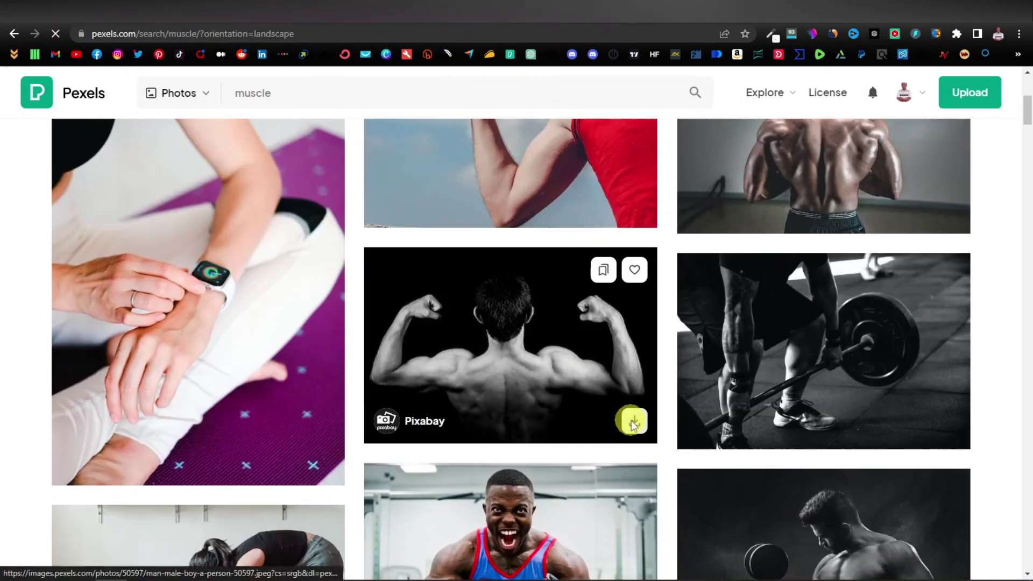
pyautogui.click(632, 422)
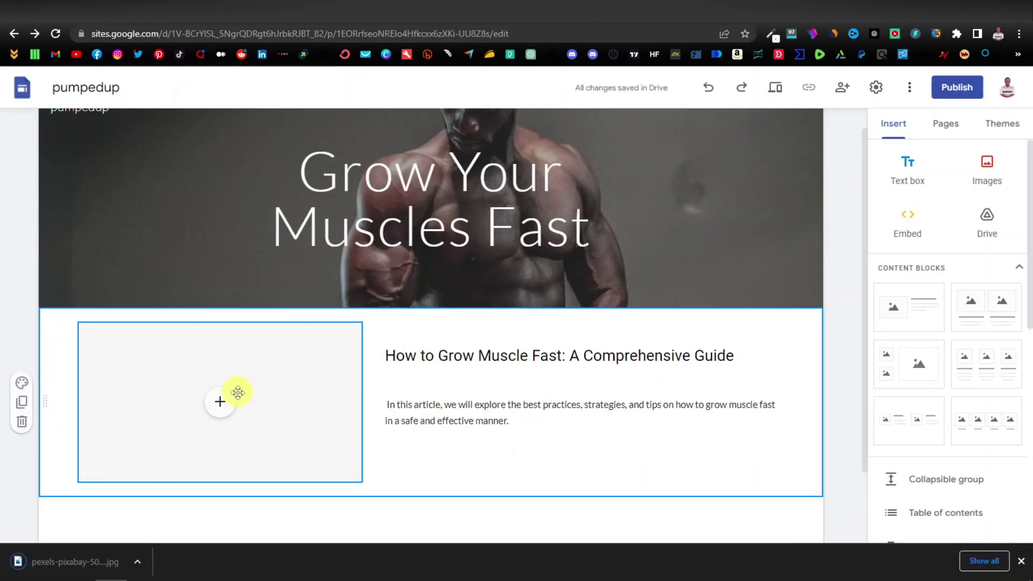
# - Upload pexels-pixabay-50597.jpg into the empty image placeholder of the Google Sites content block
pyautogui.click(222, 404)
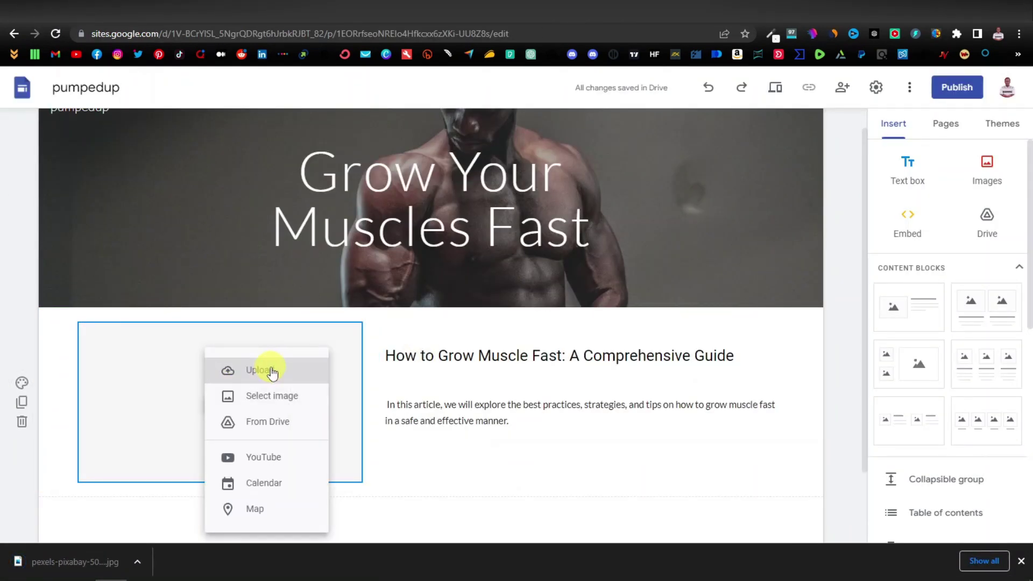
pyautogui.click(269, 369)
pyautogui.doubleClick(398, 306)
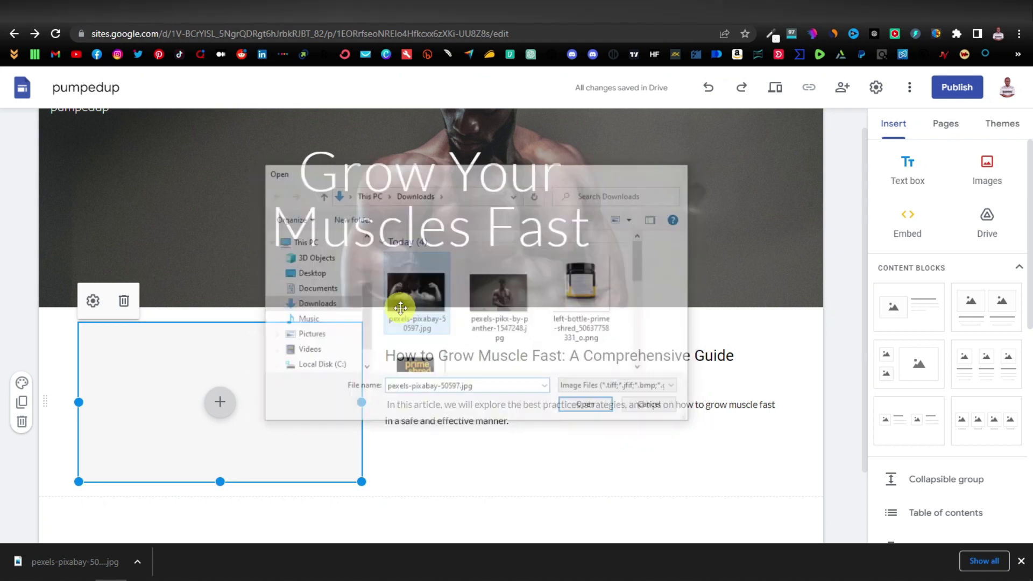
pyautogui.click(1021, 561)
pyautogui.click(611, 490)
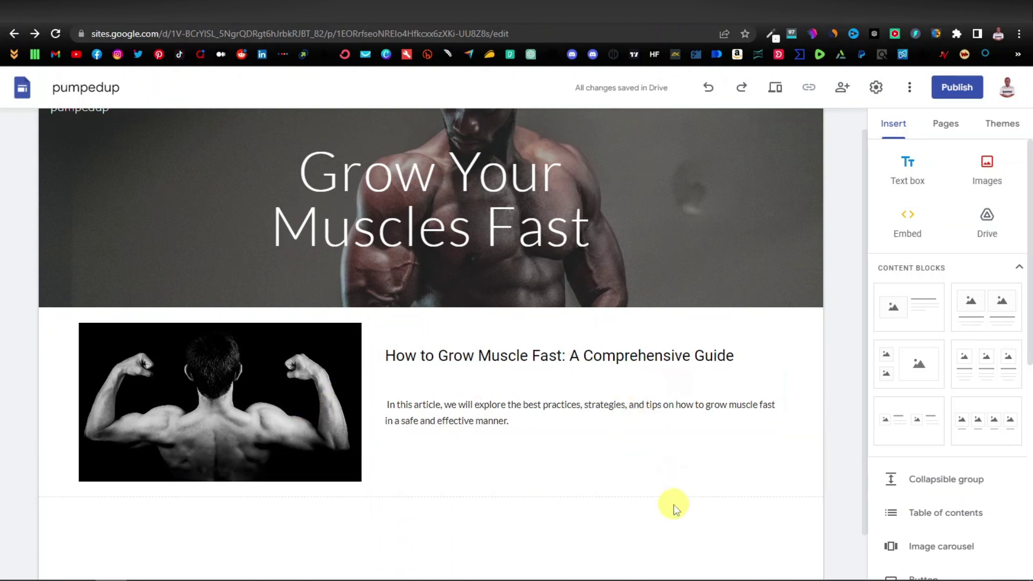
# - Create a new page named "How to Grow Muscle Fast", copying the name from the content block's heading
pyautogui.click(950, 125)
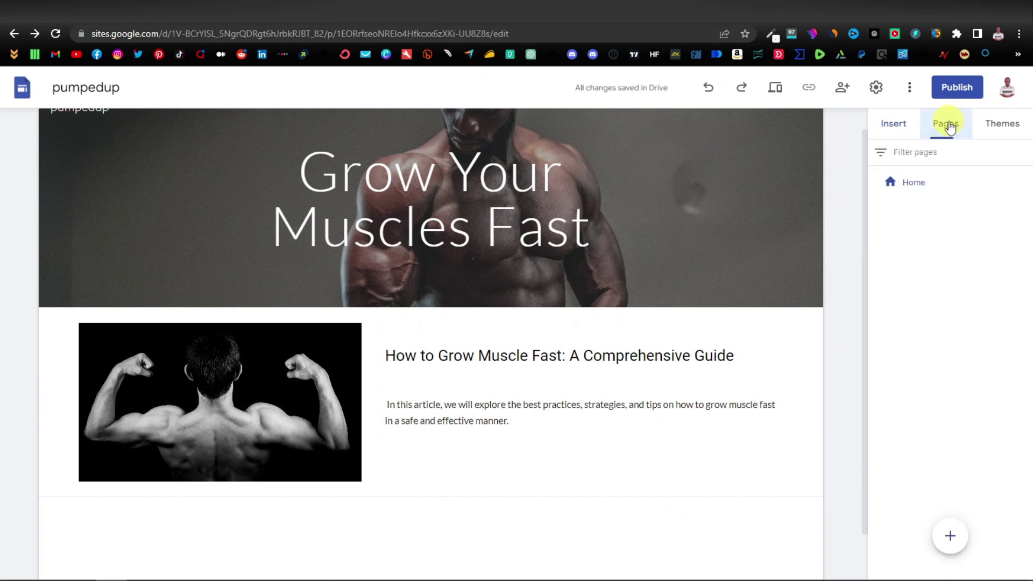
pyautogui.click(950, 537)
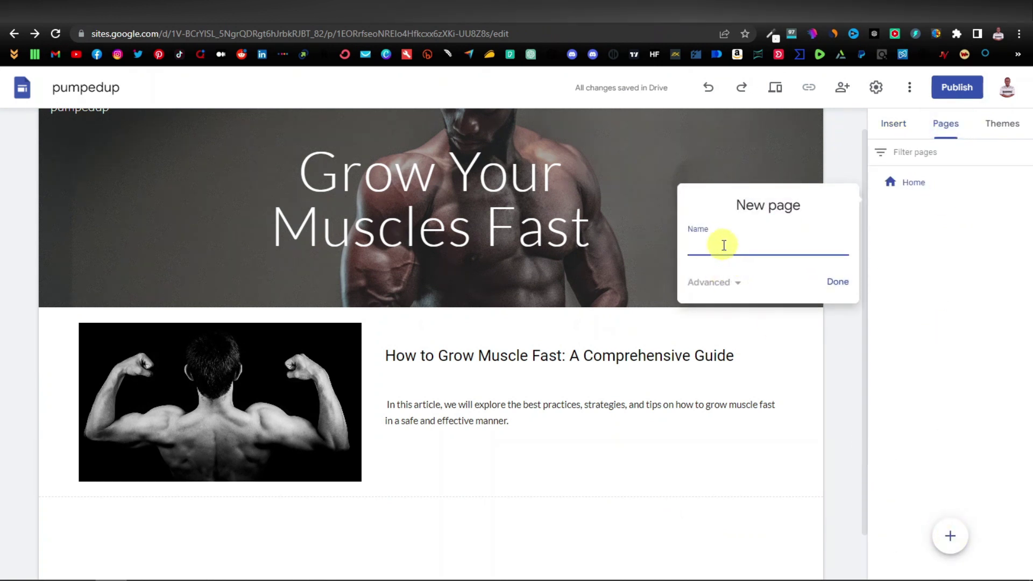
pyautogui.click(562, 356)
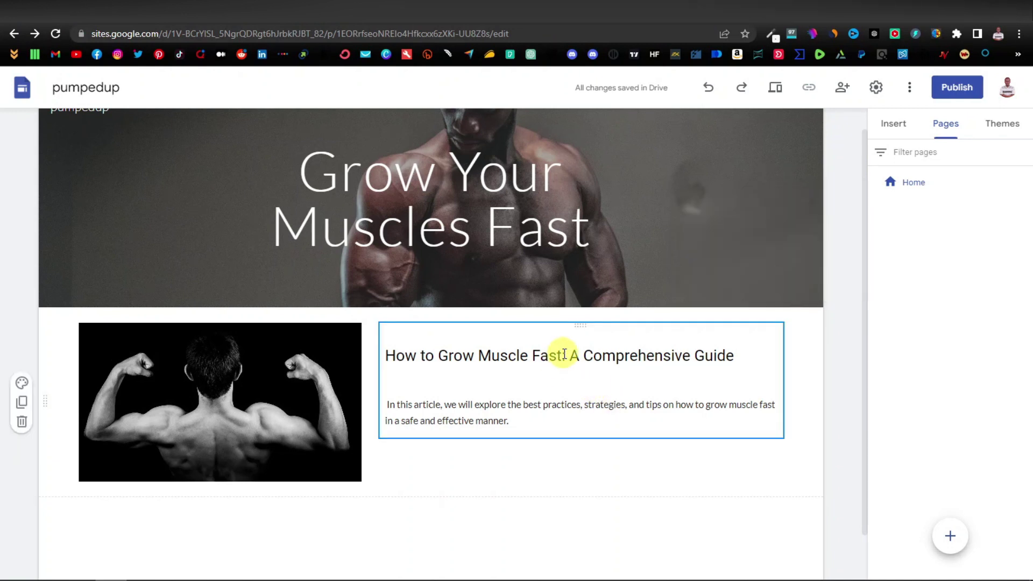
pyautogui.moveTo(562, 357); pyautogui.dragTo(415, 360)
pyautogui.rightClick(396, 358)
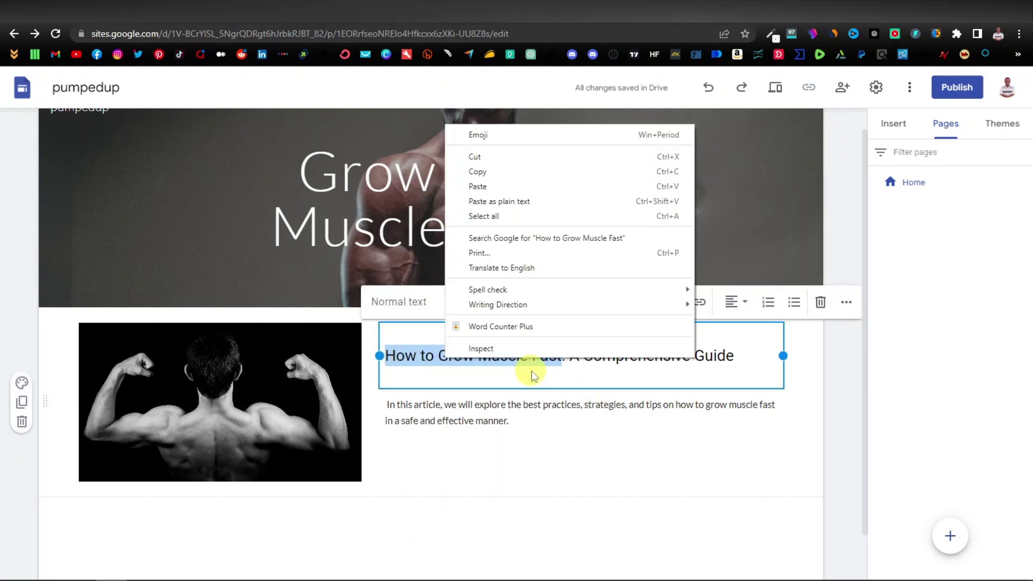
pyautogui.click(498, 104)
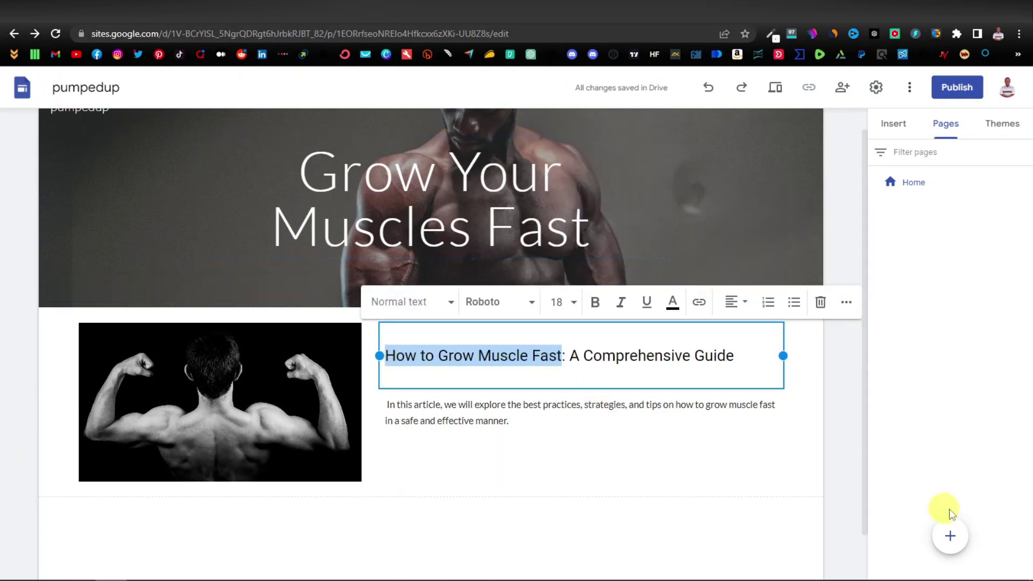
pyautogui.click(950, 536)
pyautogui.rightClick(706, 252)
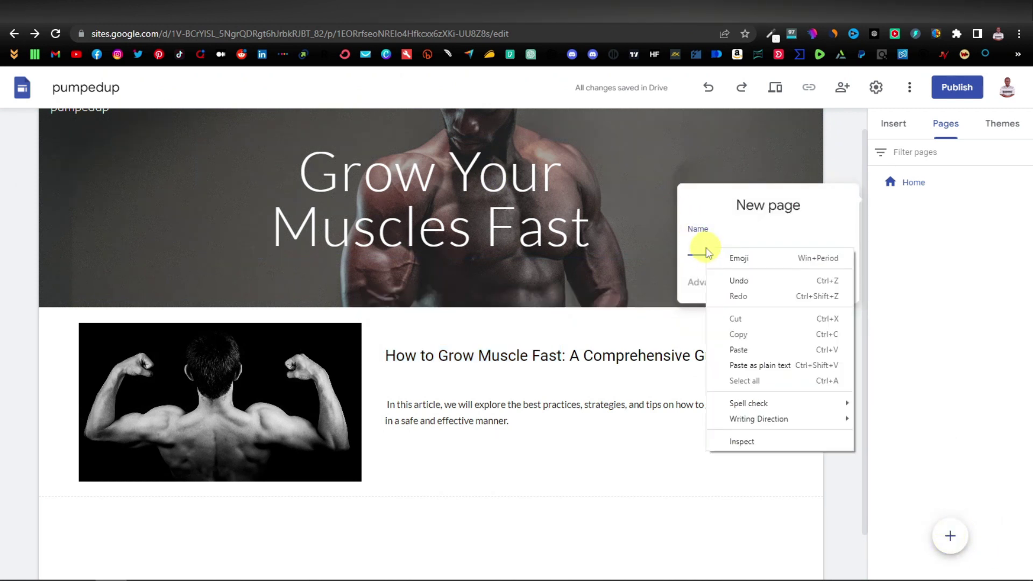
pyautogui.click(745, 349)
pyautogui.click(849, 282)
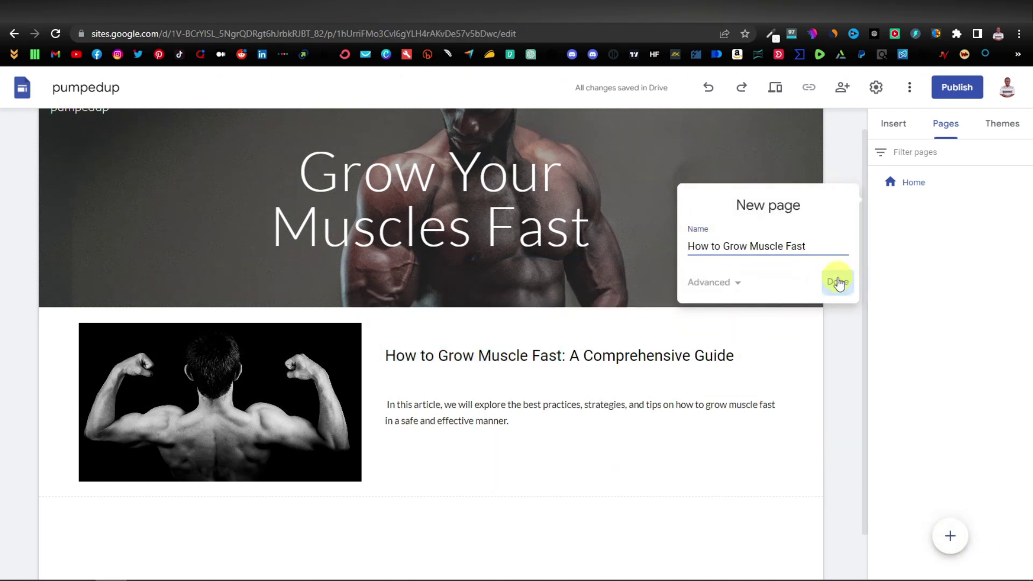
# - Replace the new page's header image with the uploaded file pexels-pixabay-50597.jpg
pyautogui.moveTo(741, 245)
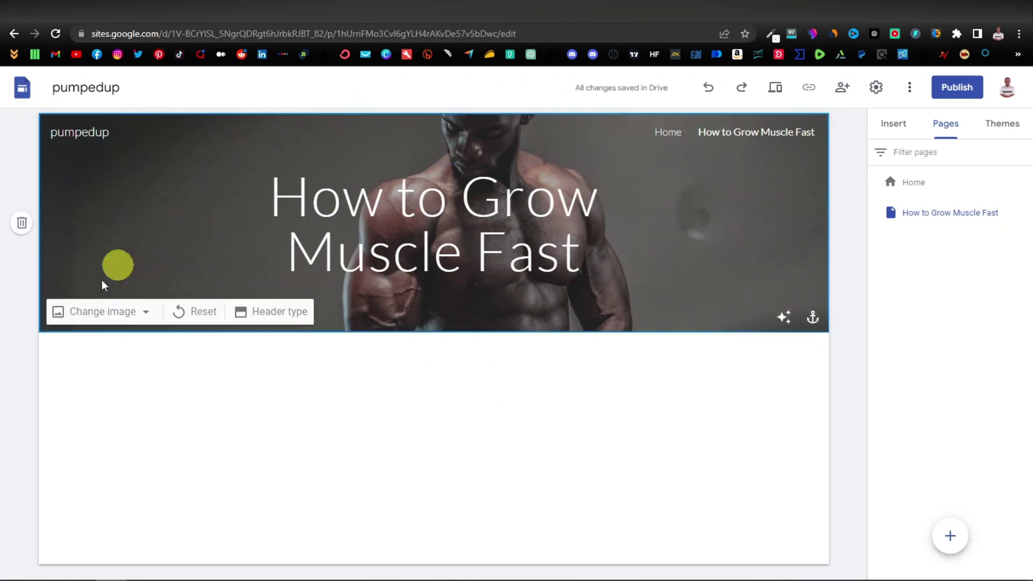
pyautogui.click(146, 313)
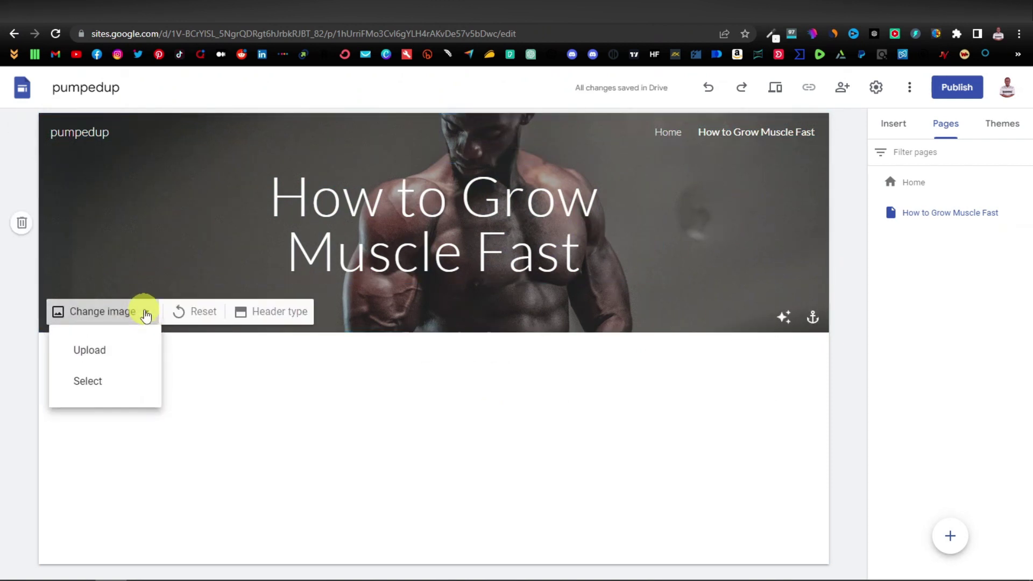
pyautogui.click(106, 351)
pyautogui.doubleClick(411, 294)
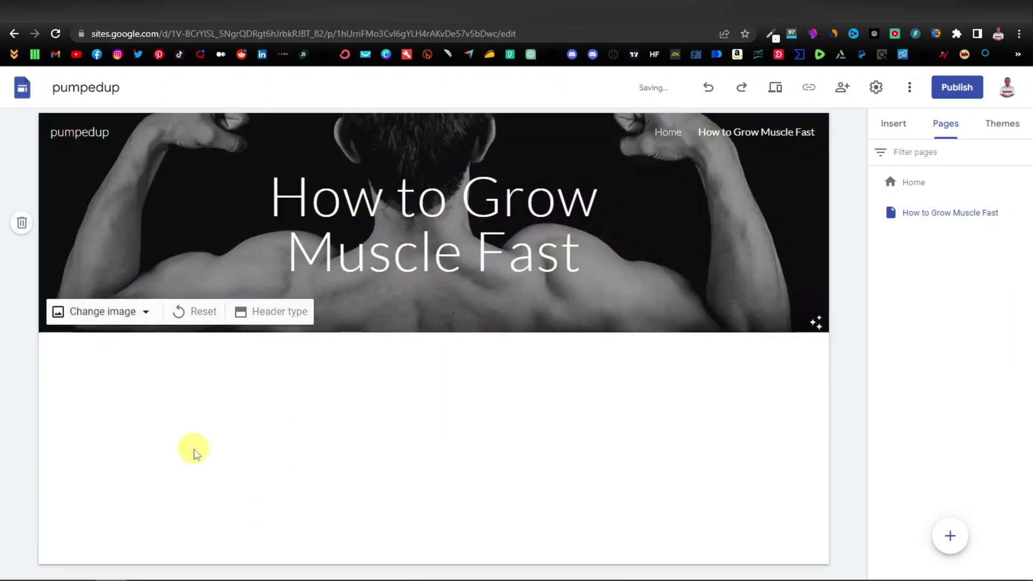
# - Add a text box below the header and paste in the full ChatGPT article, from its title through the closing "In conclusion" paragraph
pyautogui.click(897, 125)
pyautogui.click(915, 169)
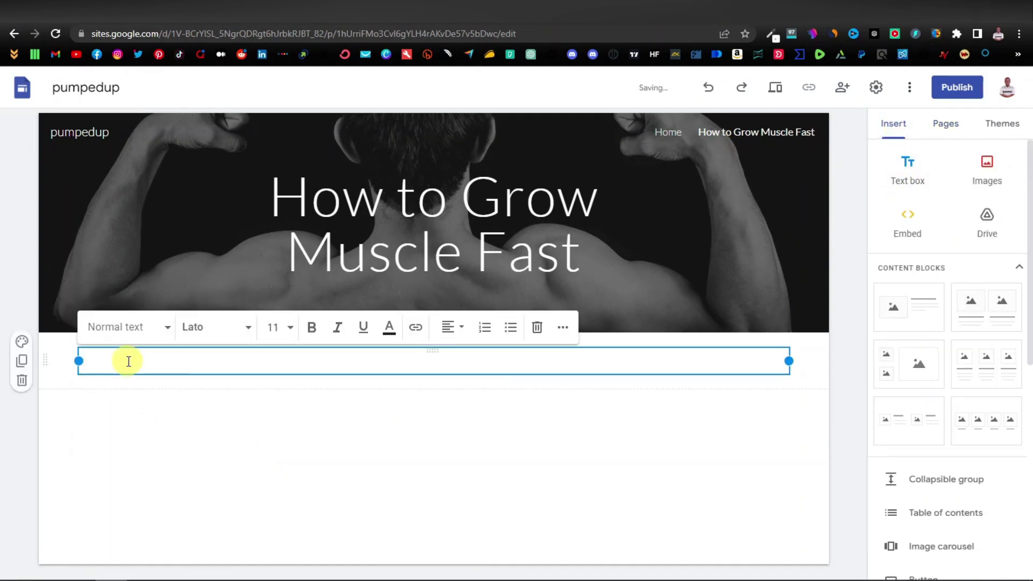
pyautogui.hotkey('ctrl', 'Tab')
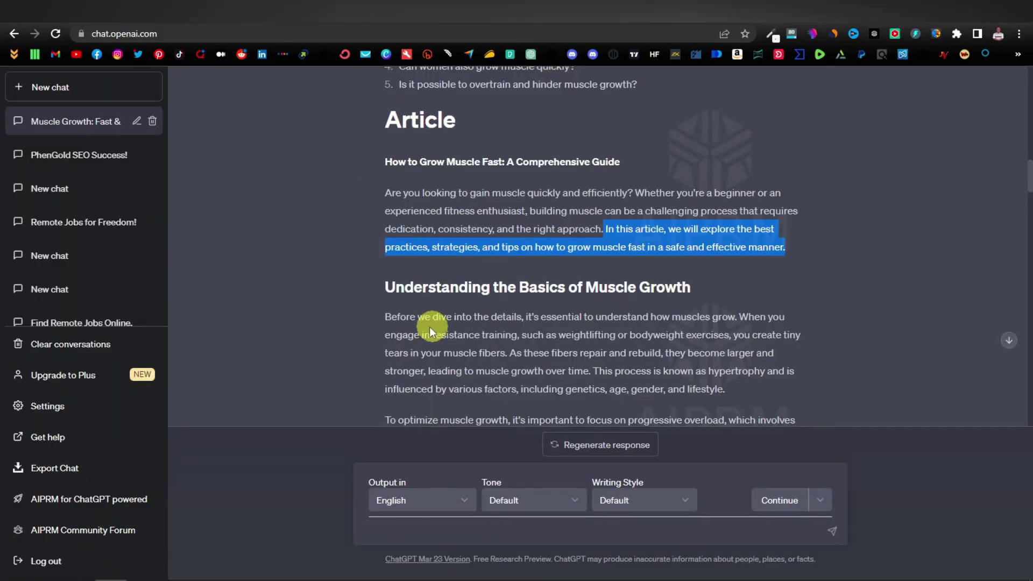
pyautogui.scroll(-1, 414, 317)
pyautogui.scroll(1, 412, 316)
pyautogui.click(398, 169)
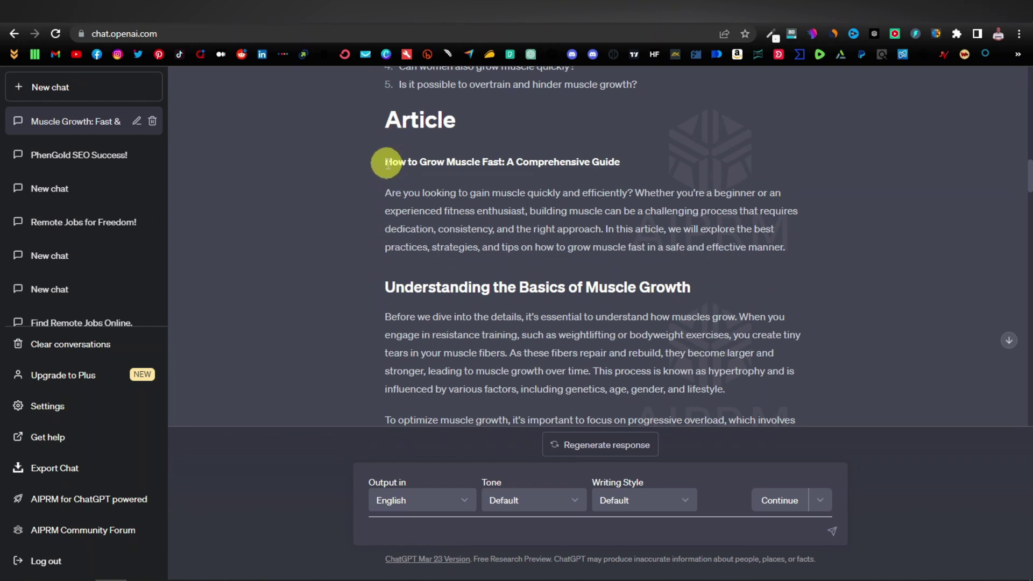
pyautogui.moveTo(387, 163); pyautogui.dragTo(545, 362)
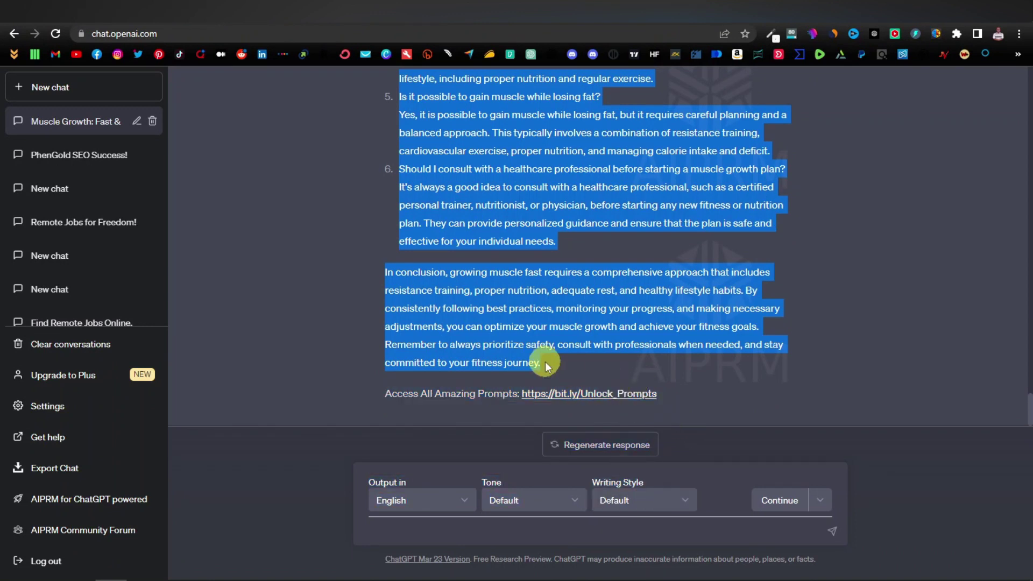
pyautogui.rightClick(499, 326)
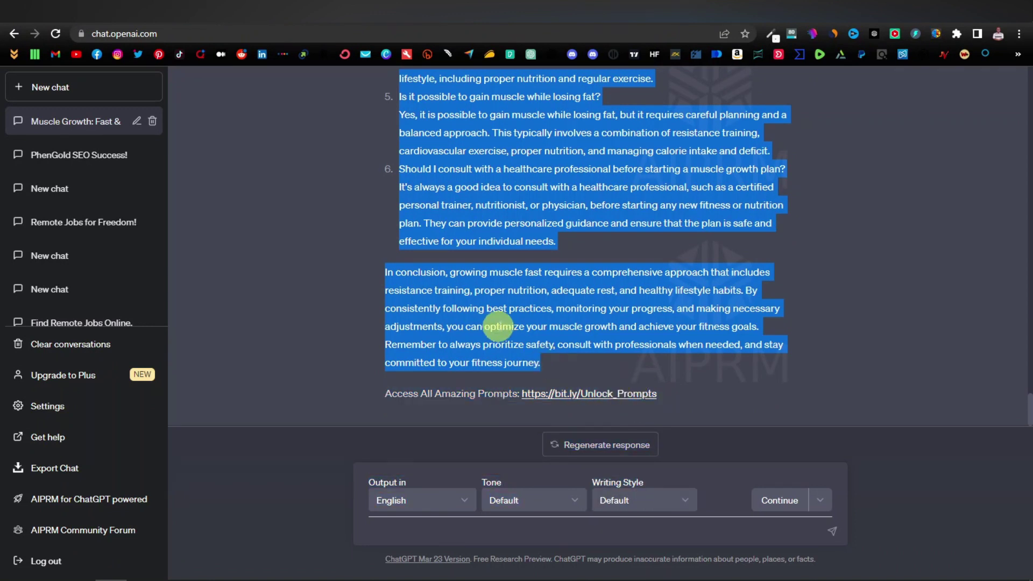
pyautogui.click(542, 335)
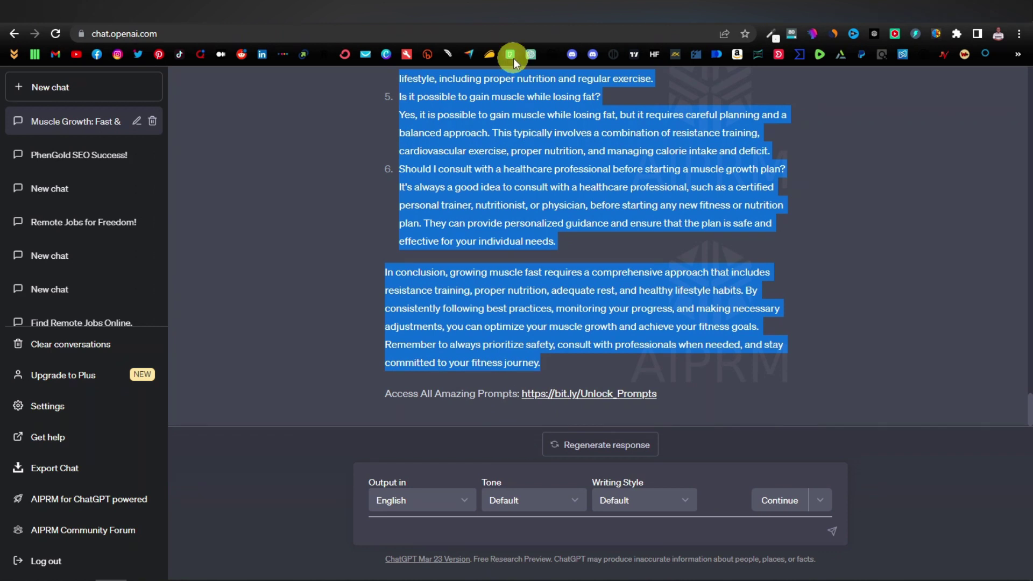
pyautogui.click(570, 11)
pyautogui.rightClick(296, 362)
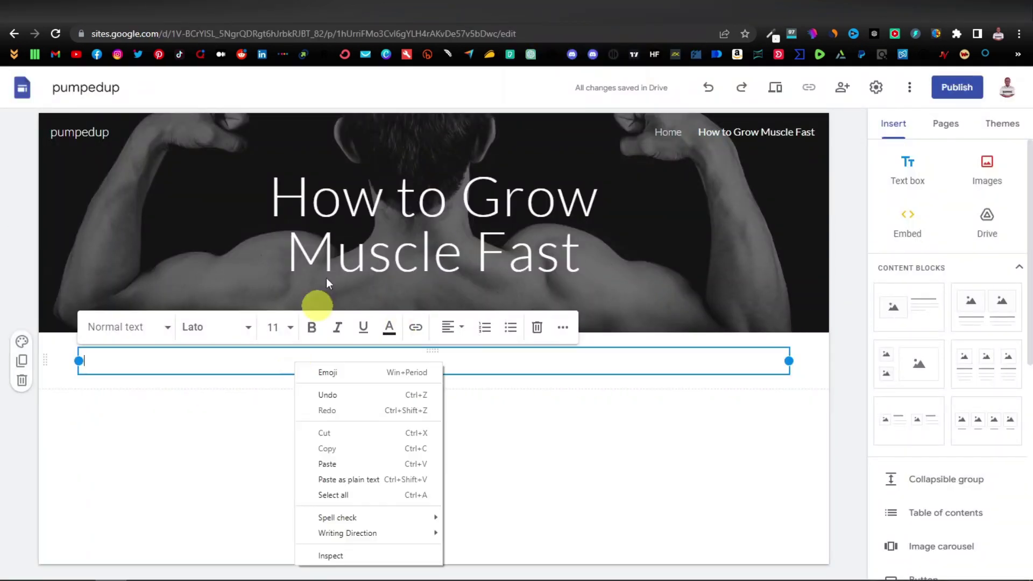
pyautogui.click(354, 461)
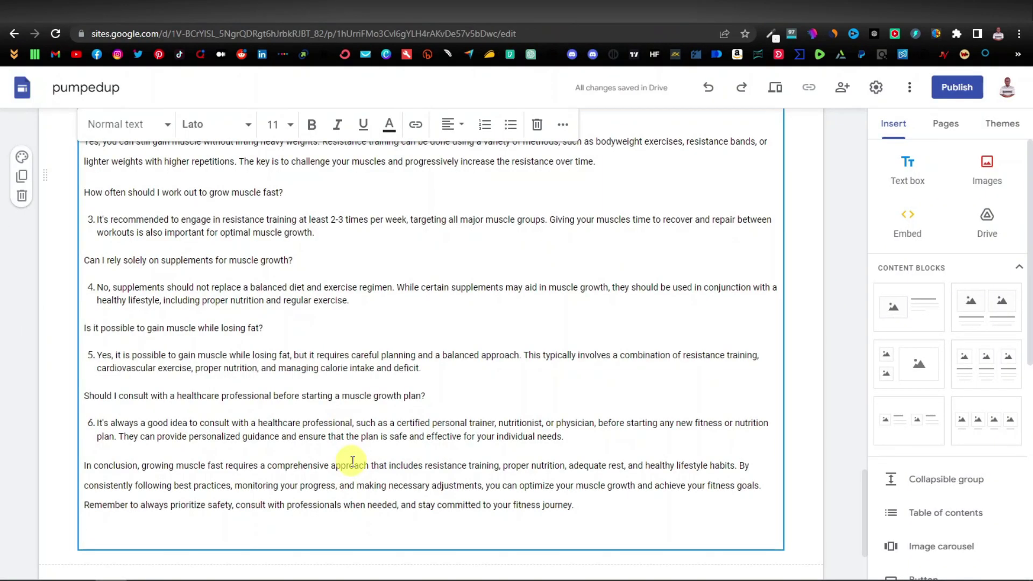
# - Delete the closing "In conclusion" paragraph after the last FAQ answer and place the cursor in the "Conclusion" heading
pyautogui.moveTo(577, 510); pyautogui.dragTo(84, 468)
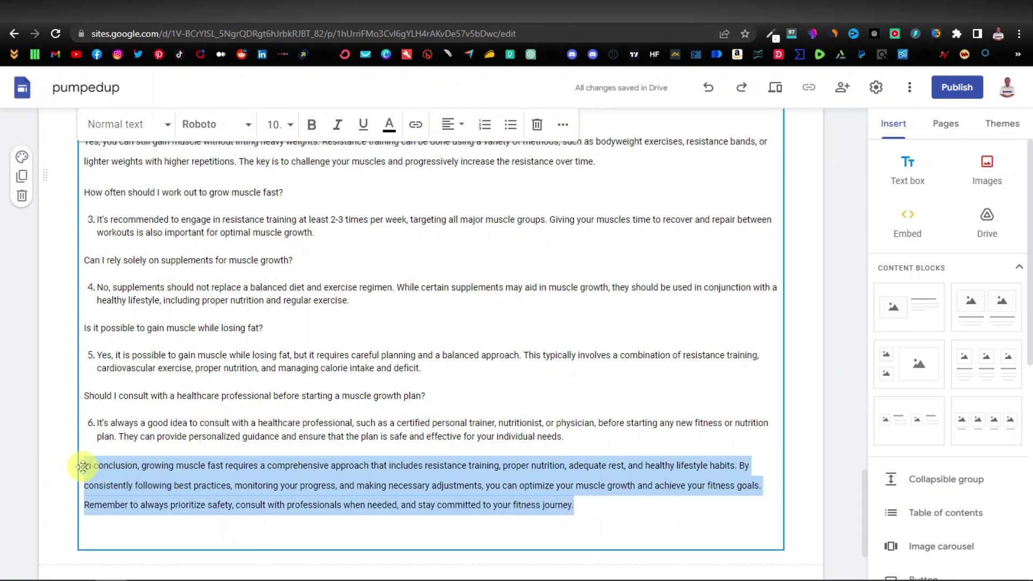
pyautogui.press('BackSpace')
pyautogui.scroll(7, 177, 396)
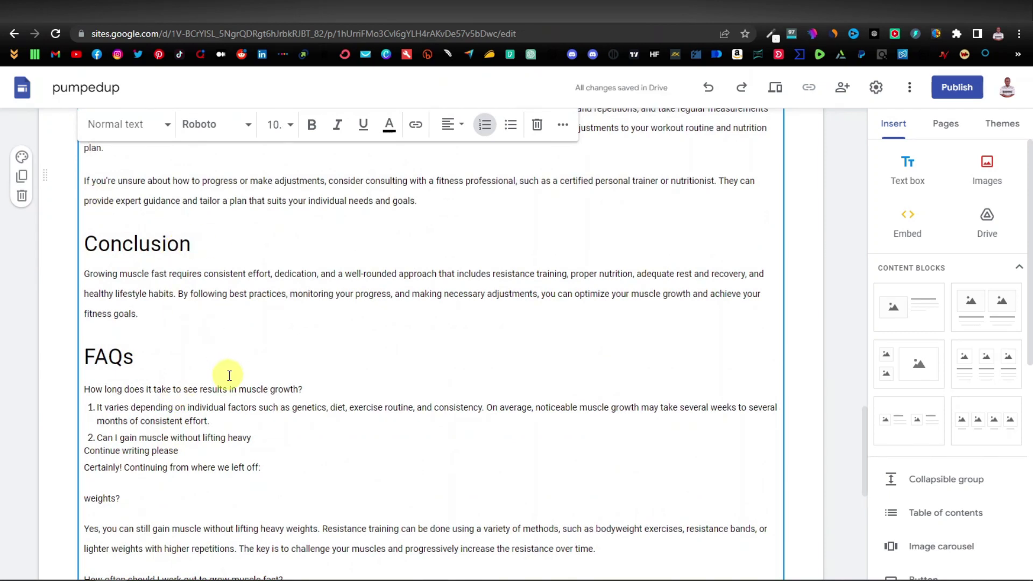
pyautogui.click(210, 242)
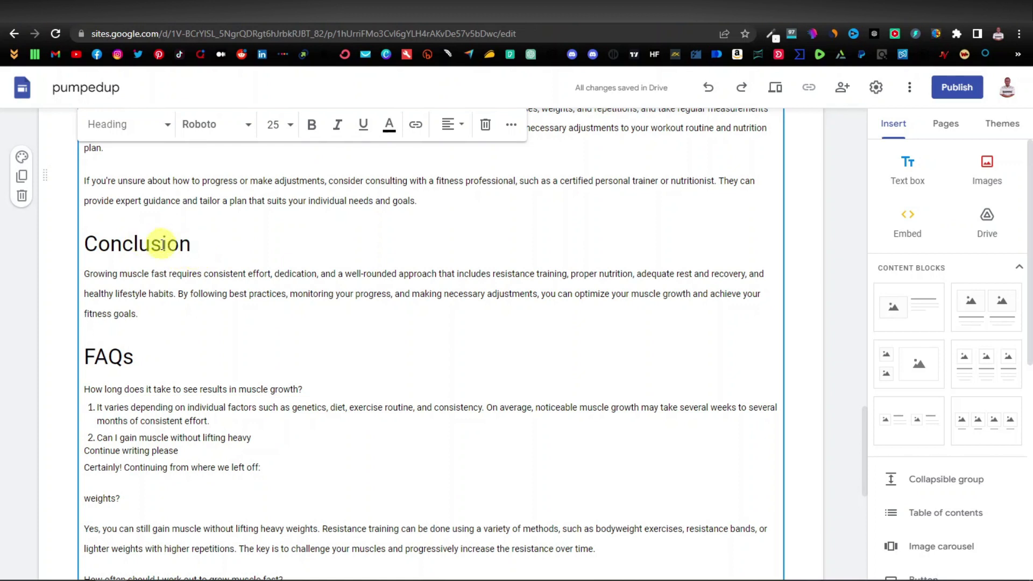
pyautogui.scroll(3, 150, 247)
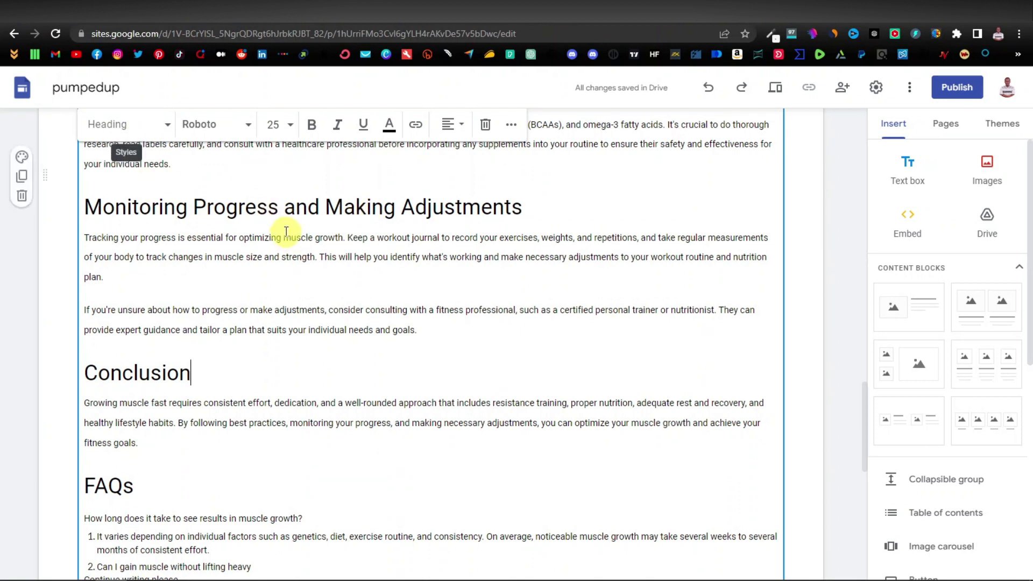
pyautogui.tripleClick(217, 206)
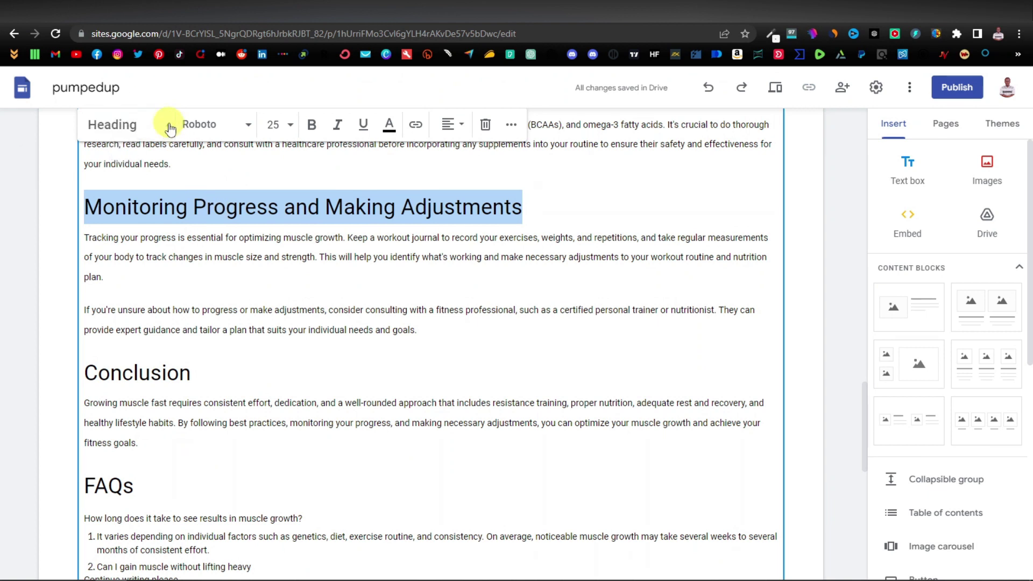
pyautogui.click(166, 124)
pyautogui.click(274, 257)
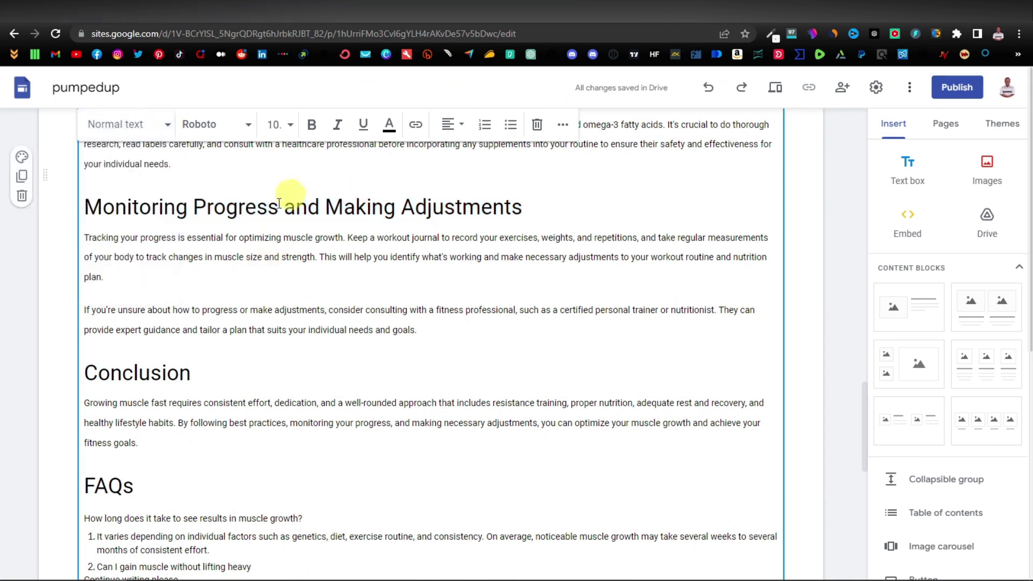
# - Apply the Title style to the article's opening line, "How to Grow Muscle Fast: A Comprehensive Guide"
pyautogui.scroll(3, 277, 277)
pyautogui.scroll(20, 279, 277)
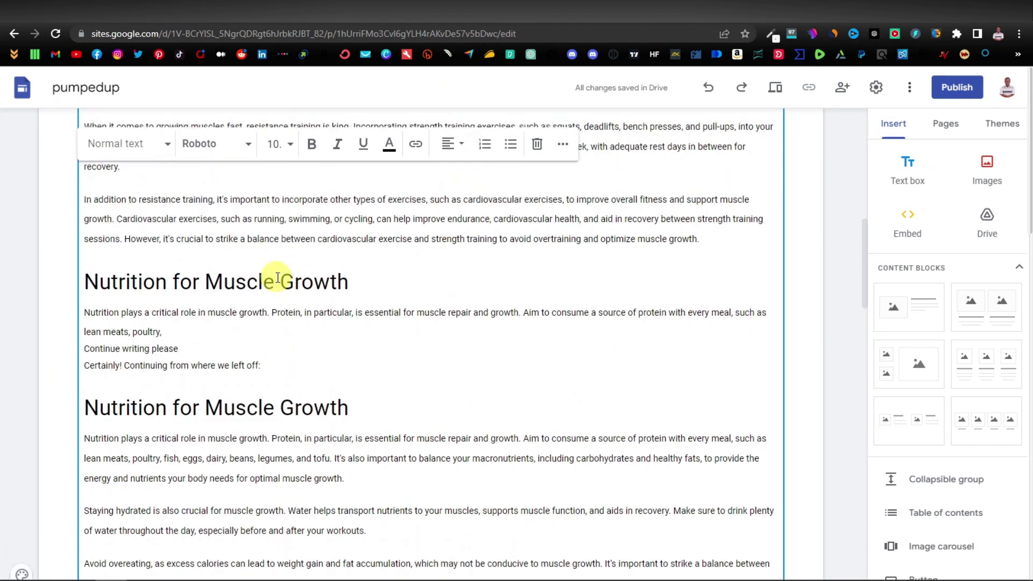
pyautogui.scroll(3, 275, 301)
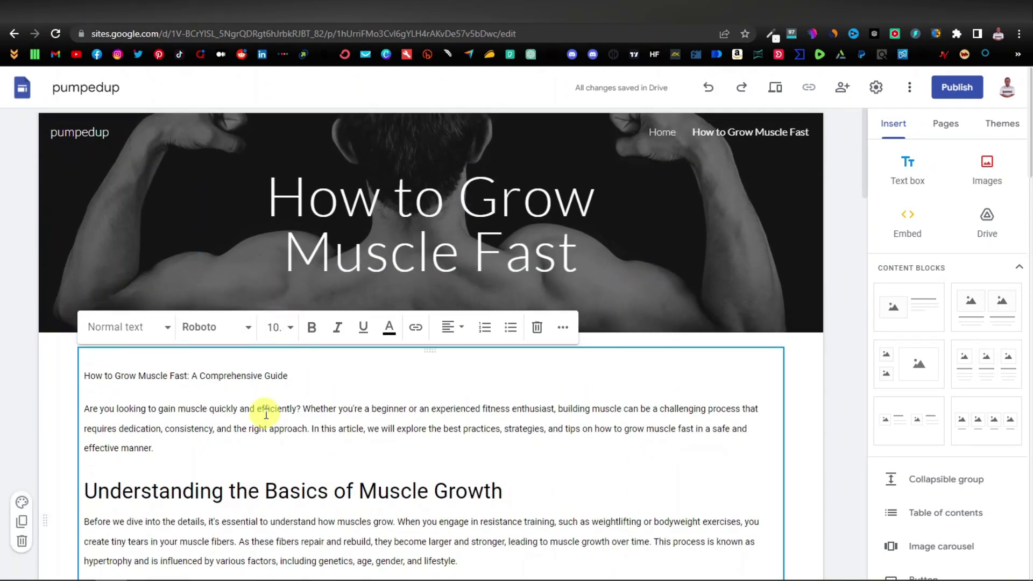
pyautogui.scroll(-1, 265, 398)
pyautogui.tripleClick(230, 311)
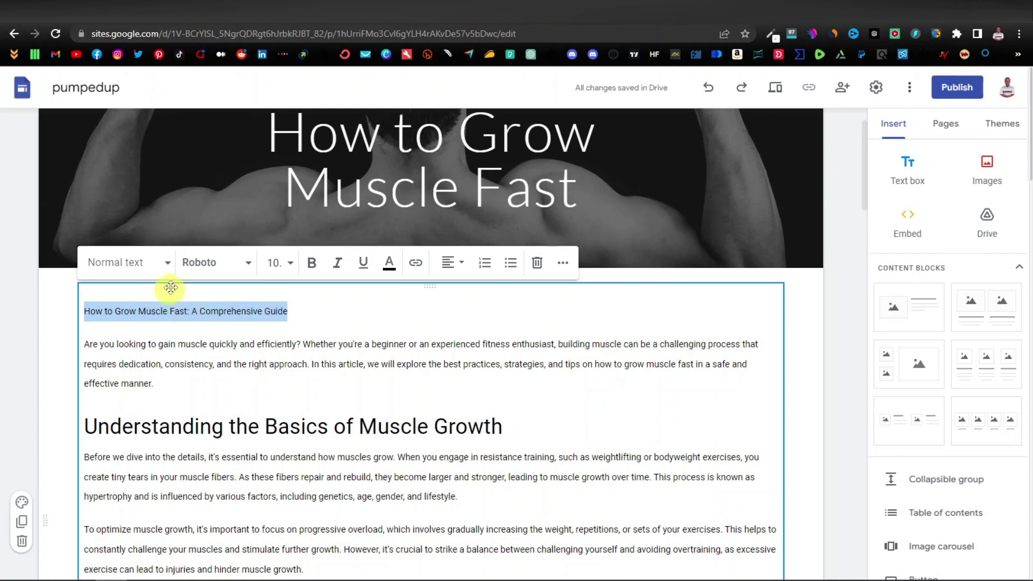
pyautogui.click(167, 263)
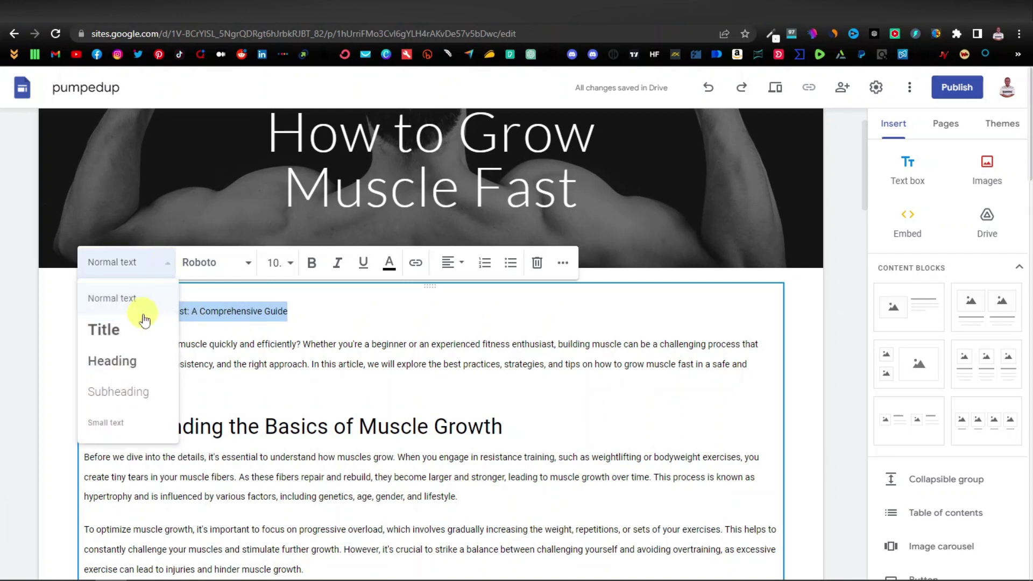
pyautogui.click(127, 330)
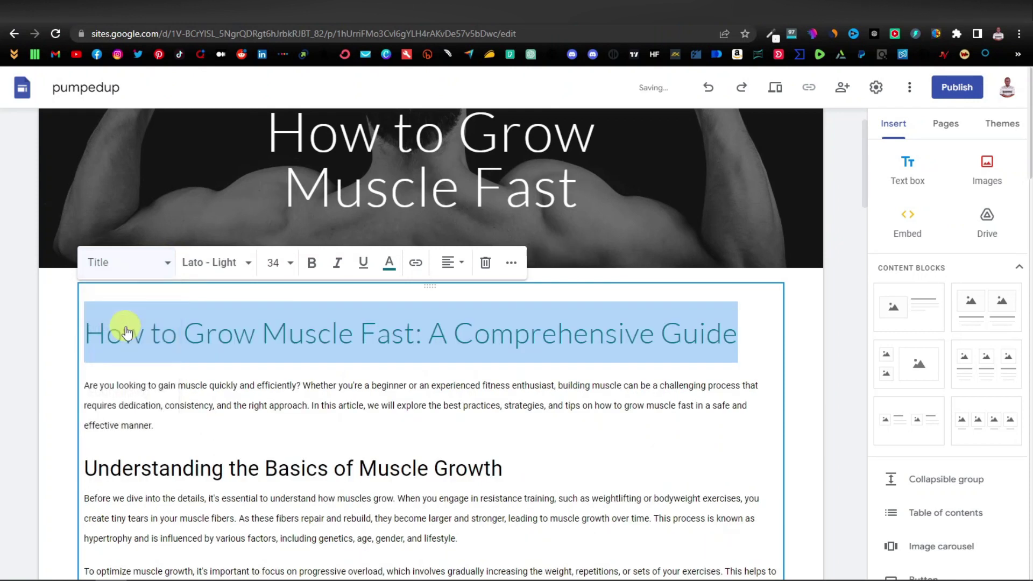
pyautogui.click(454, 386)
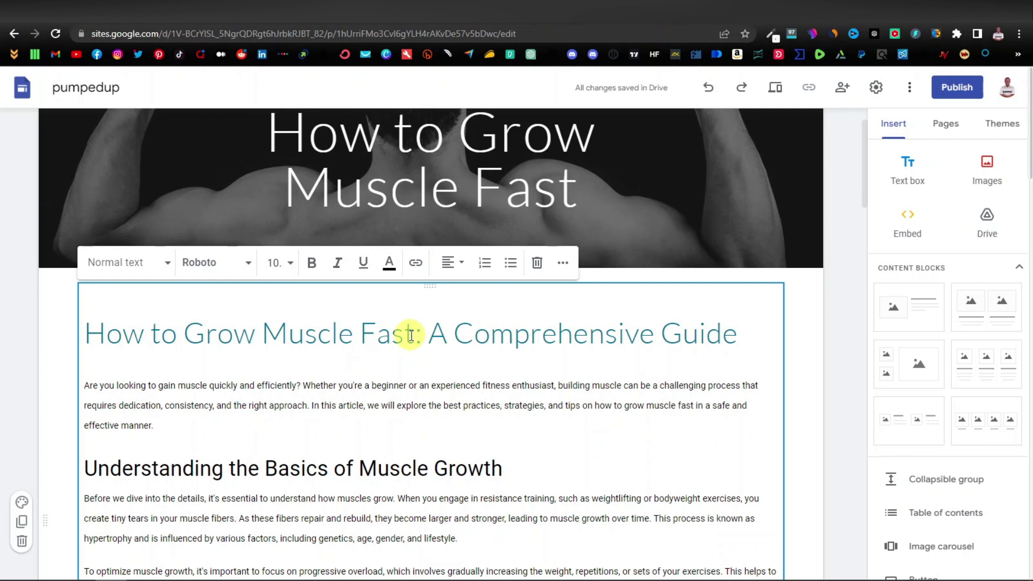
# - Make the article title "How to Grow Muscle Fast: A Comprehensive Guide" bold
pyautogui.tripleClick(410, 335)
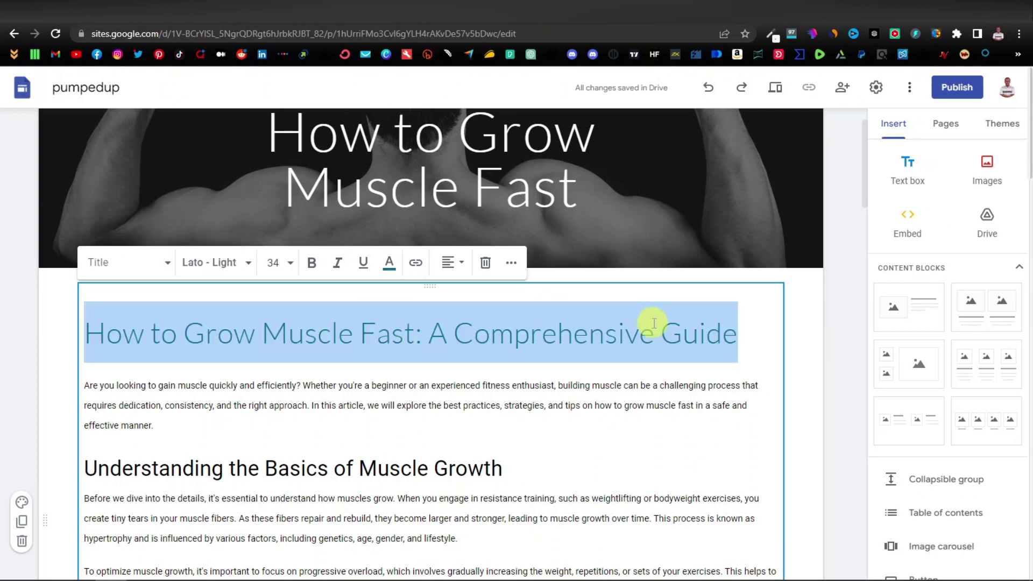
pyautogui.click(746, 335)
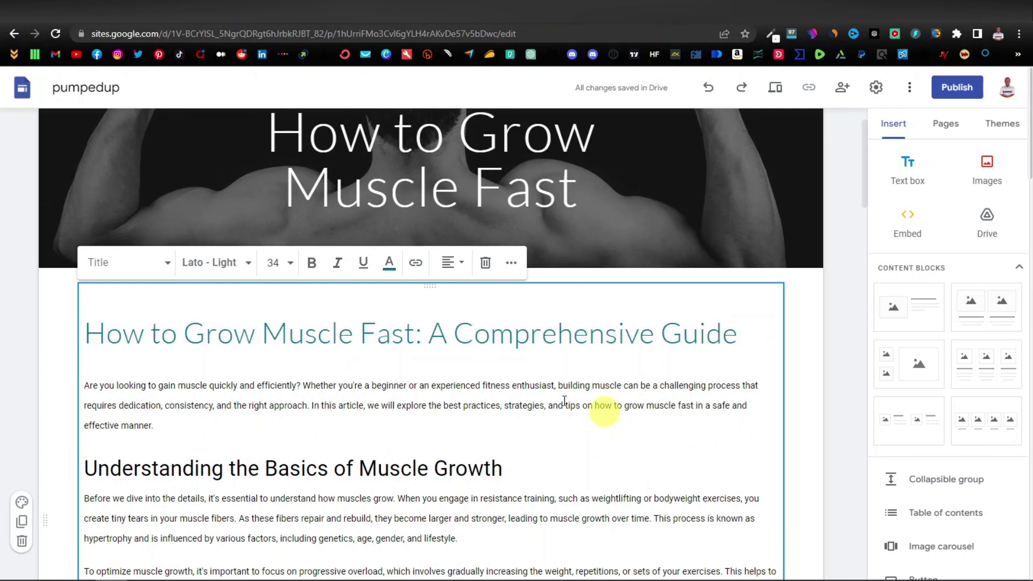
pyautogui.tripleClick(435, 329)
pyautogui.click(311, 263)
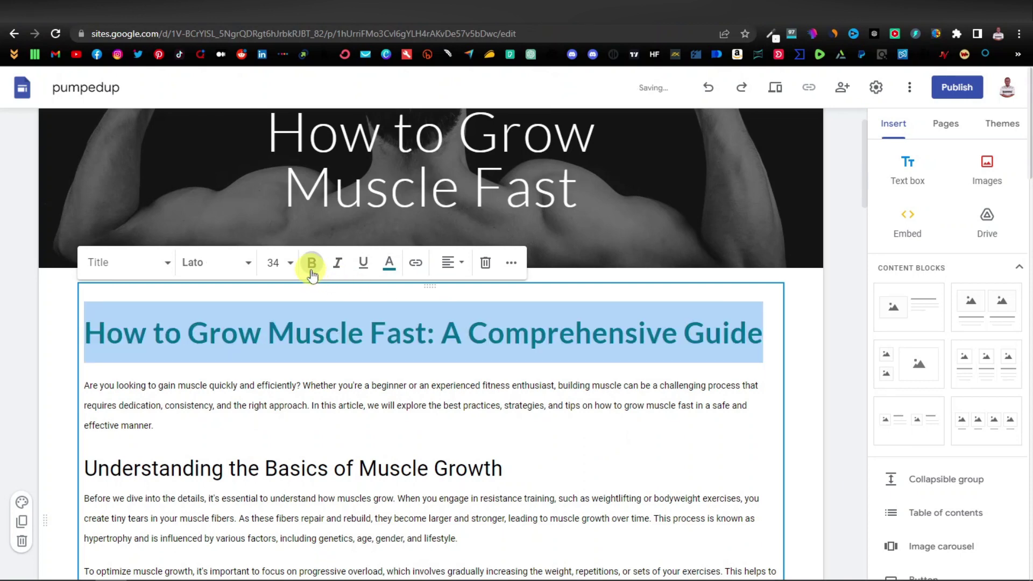
pyautogui.click(684, 470)
# - Look through the article down to its last FAQ answer and read the PrimeShred offer's description in MoreNiche
pyautogui.scroll(-1, 688, 472)
pyautogui.scroll(-8, 687, 473)
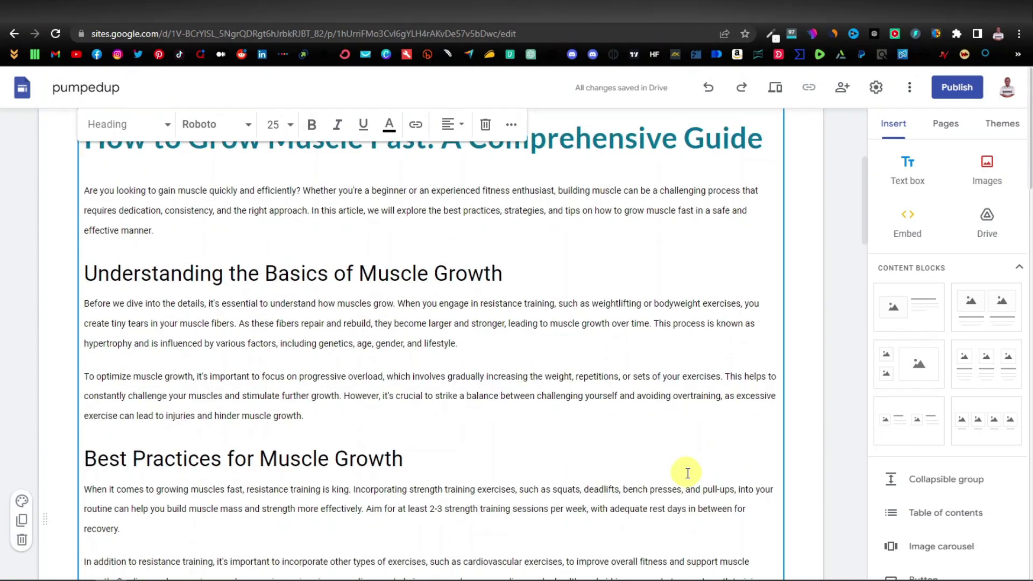
pyautogui.scroll(-10, 339, 347)
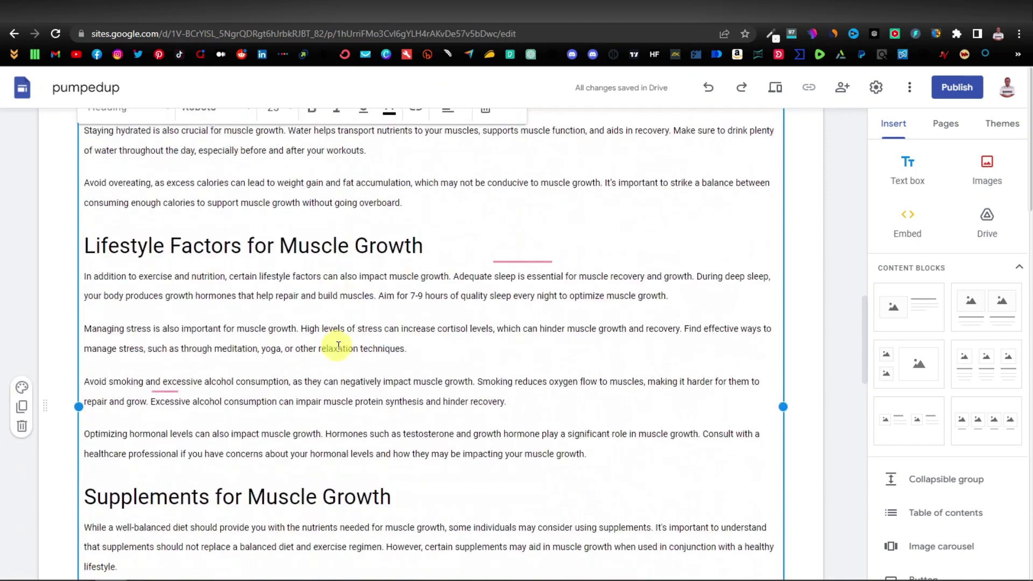
pyautogui.scroll(-3, 339, 346)
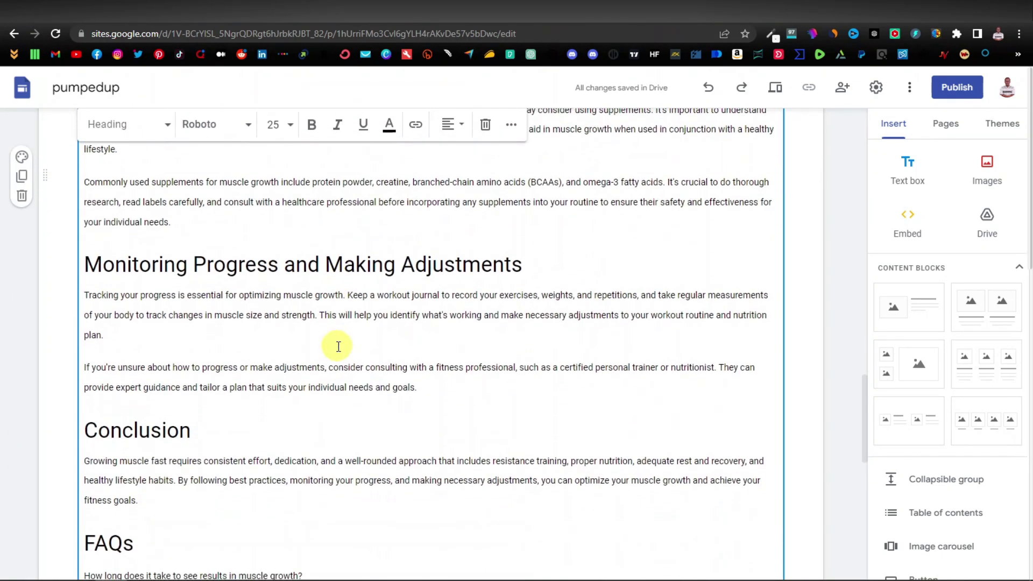
pyautogui.scroll(-9, 338, 346)
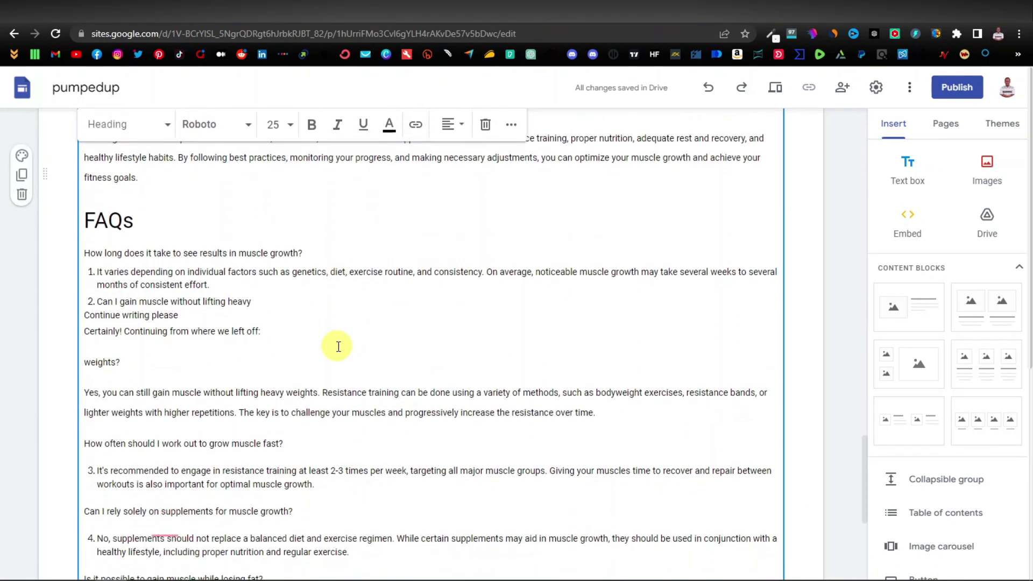
pyautogui.scroll(-2, 337, 346)
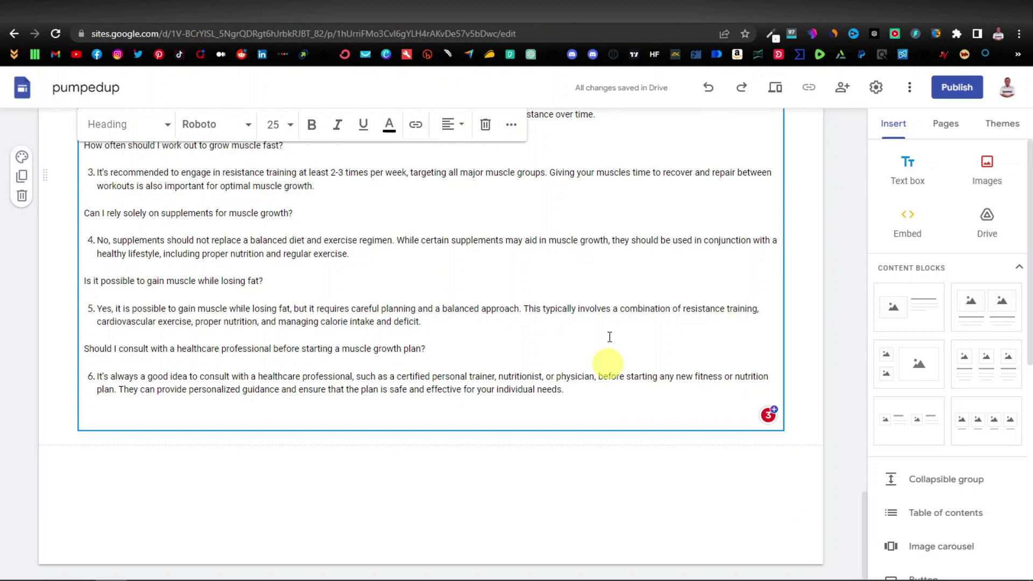
pyautogui.click(188, 10)
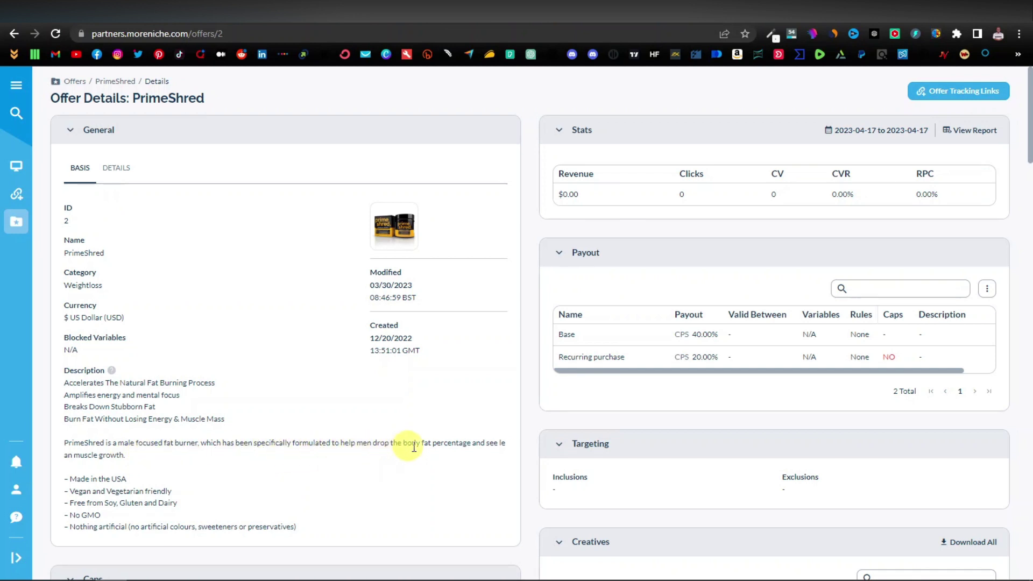
pyautogui.scroll(-1, 204, 467)
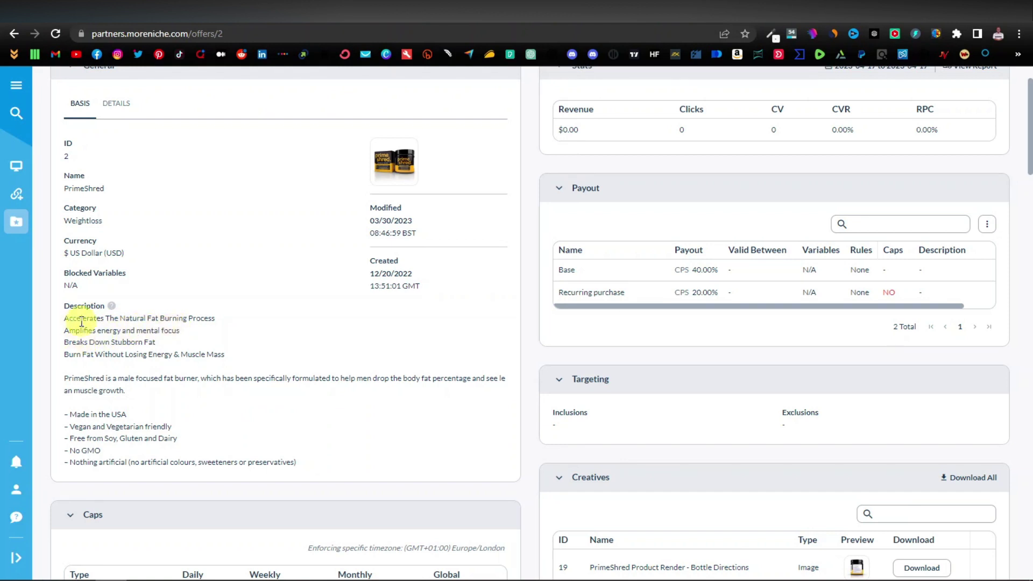
pyautogui.moveTo(66, 322); pyautogui.dragTo(212, 320)
pyautogui.click(204, 319)
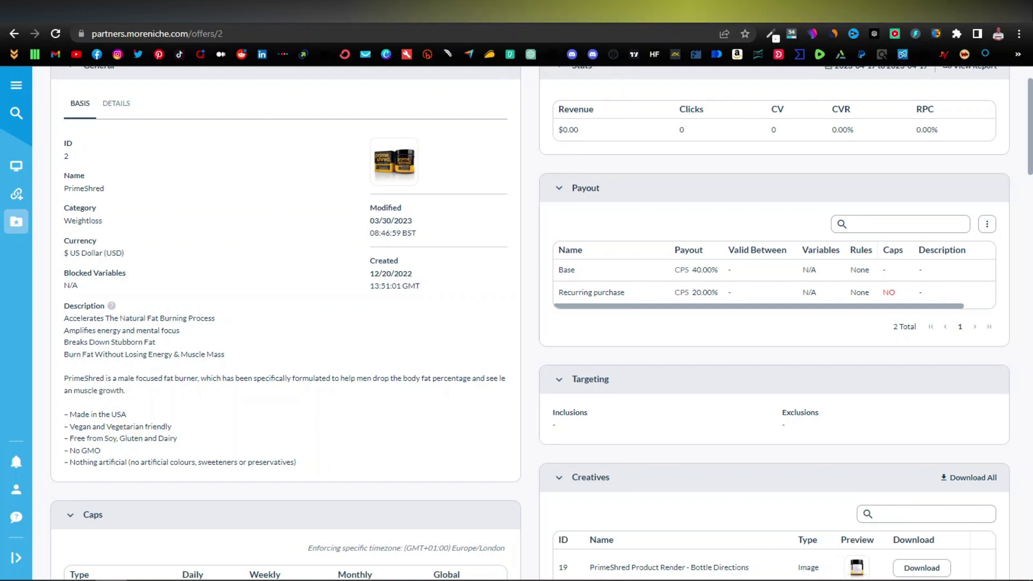
# - Return to the pumpedup site editor and delete the empty line after the last FAQ answer
pyautogui.click(646, 10)
pyautogui.click(574, 406)
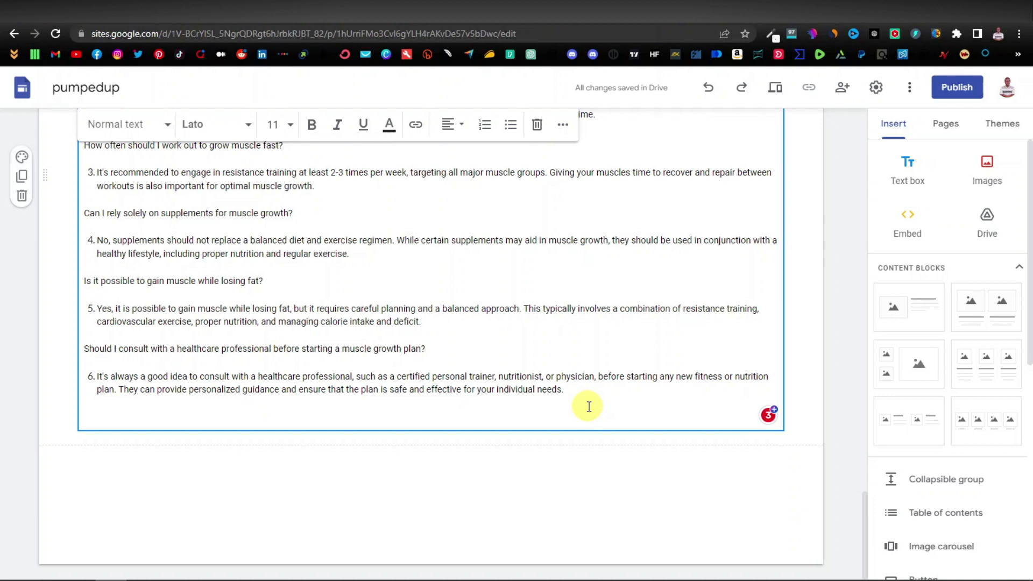
pyautogui.press('BackSpace')
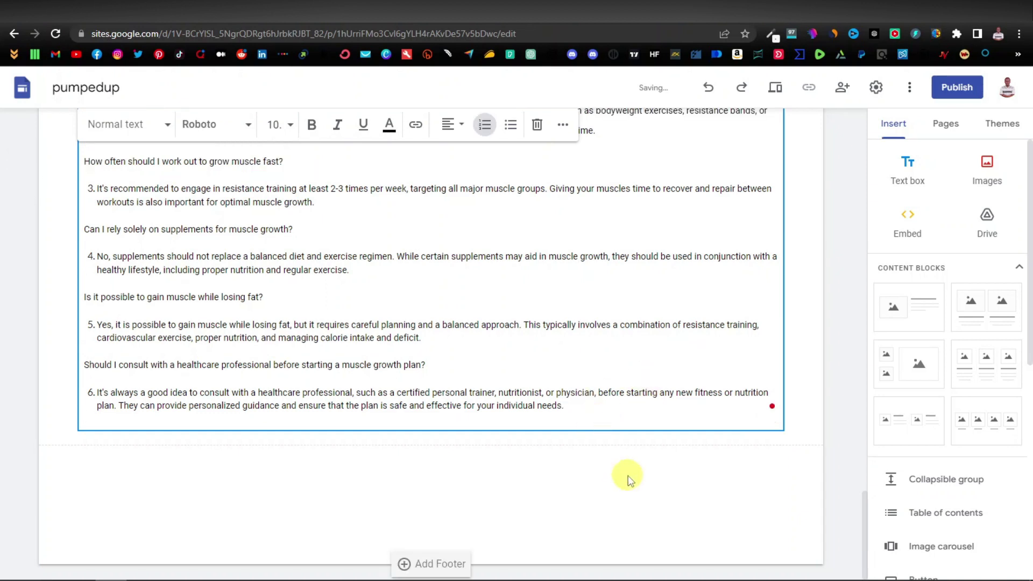
# - Add a content block with one image beside a heading and text below the article
pyautogui.click(411, 474)
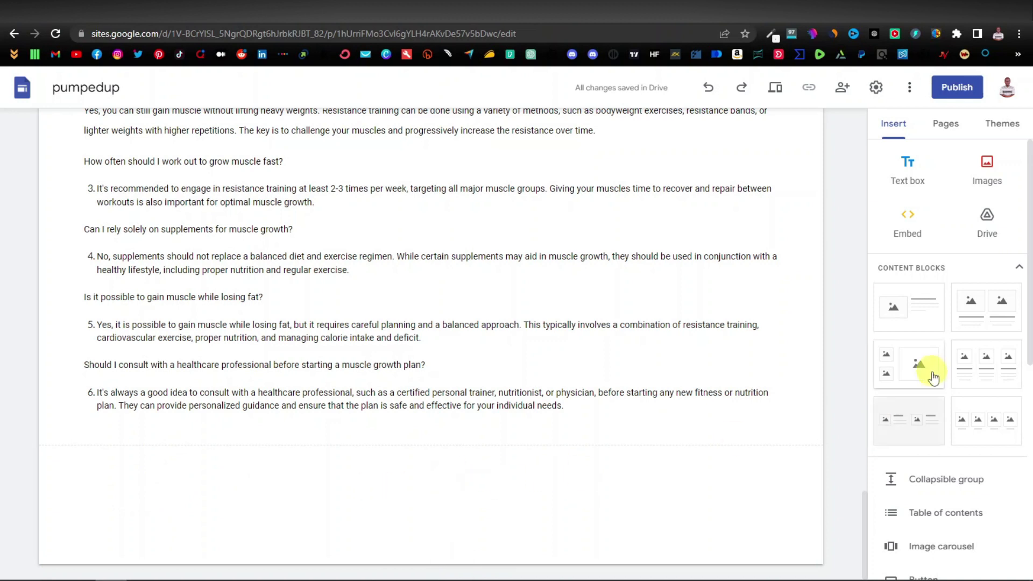
pyautogui.click(910, 316)
pyautogui.click(225, 356)
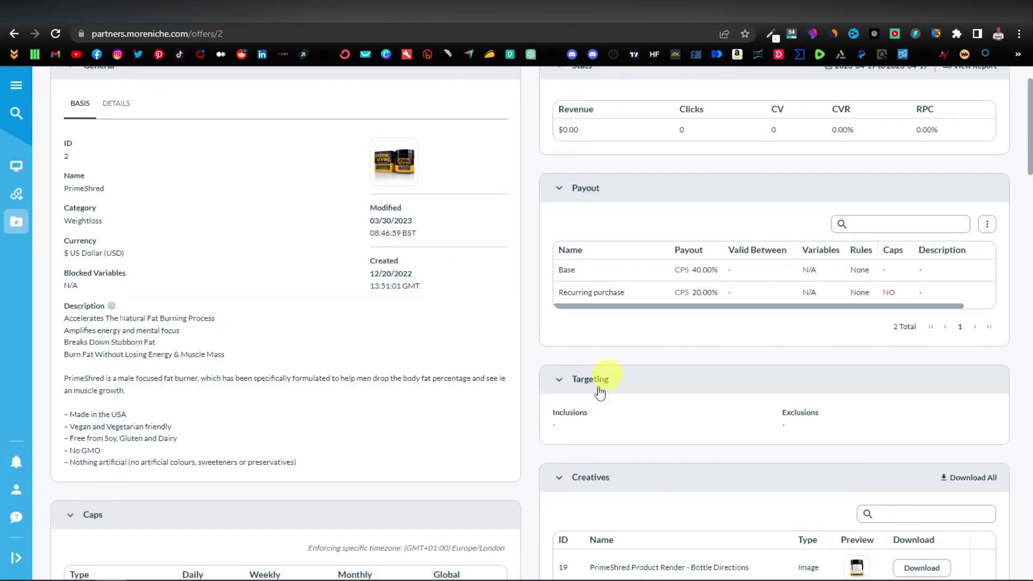
# - Save the creative "PrimeShred Product Render - Front Right" from the PrimeShred offer in MoreNiche as an image file
pyautogui.scroll(-5, 600, 392)
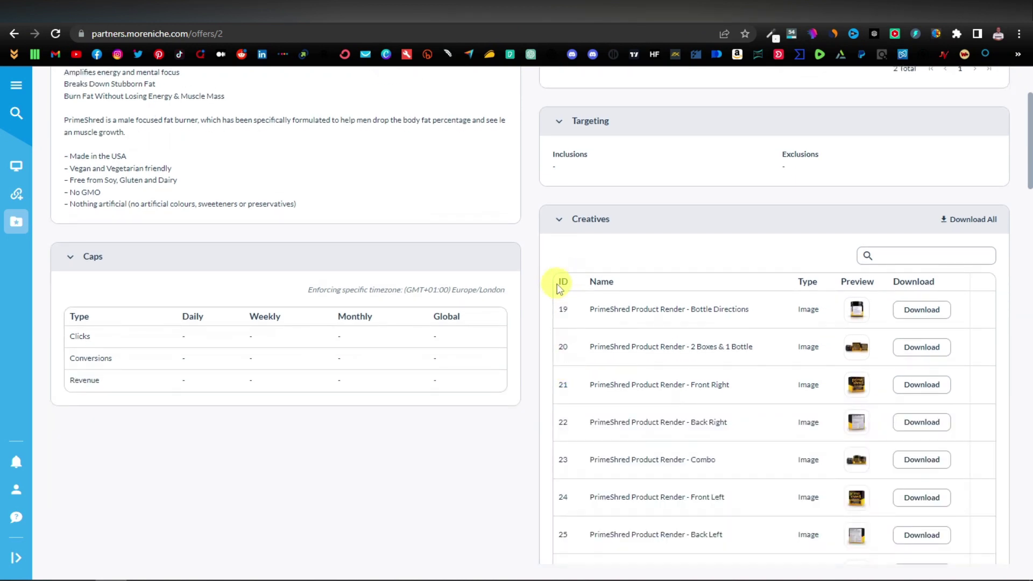
pyautogui.scroll(-1, 559, 281)
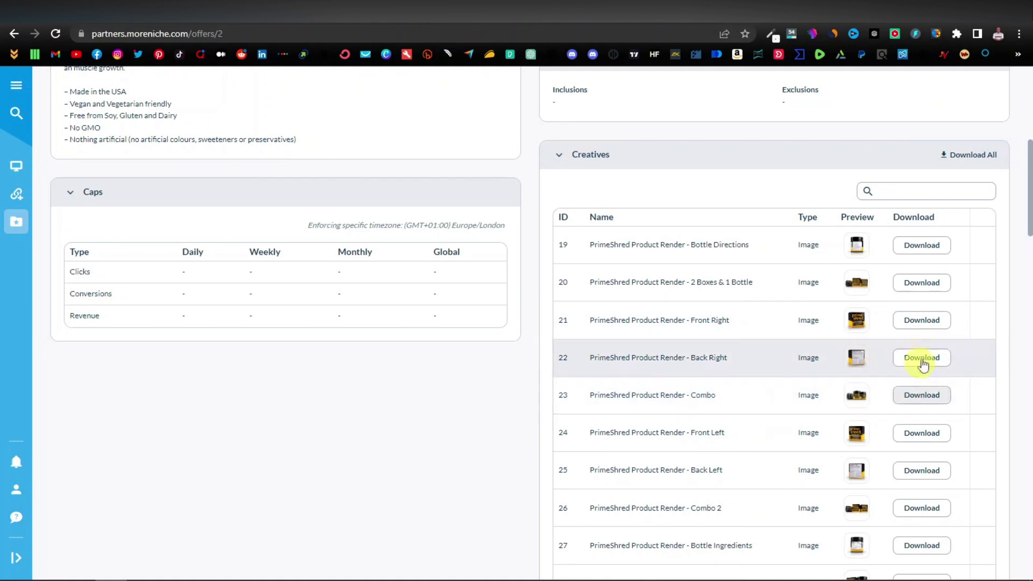
pyautogui.click(926, 321)
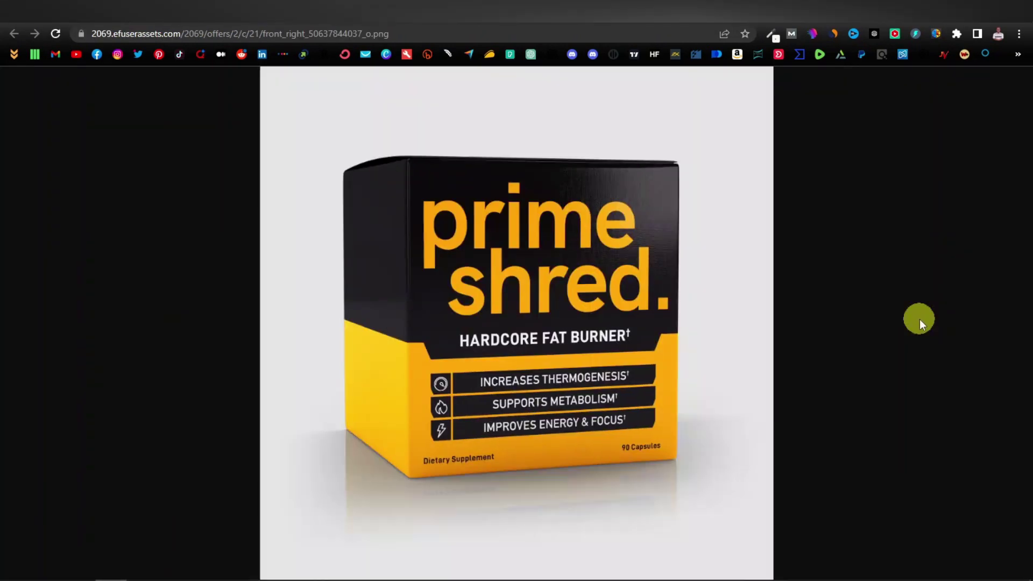
pyautogui.rightClick(553, 308)
pyautogui.click(628, 338)
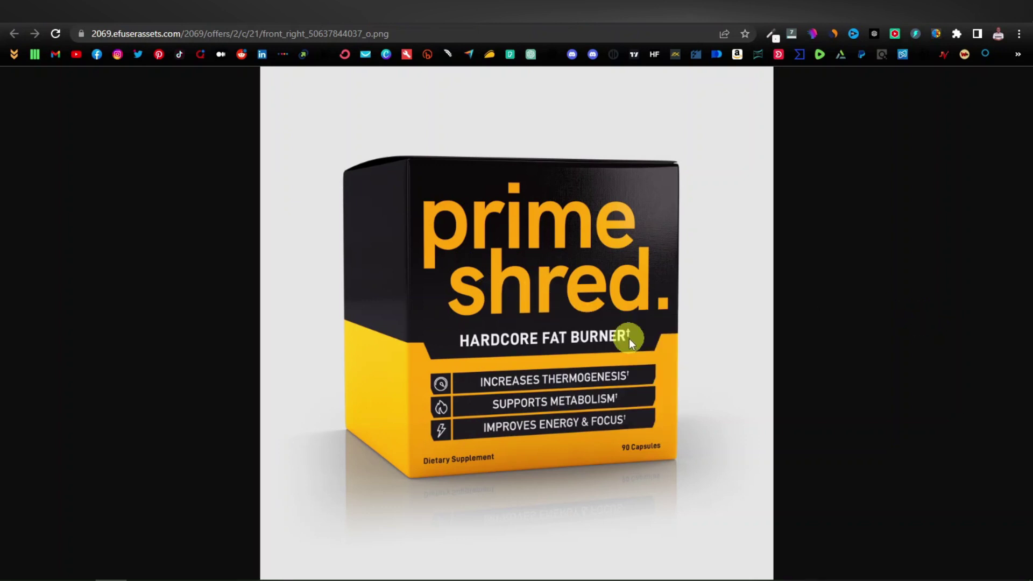
pyautogui.click(592, 410)
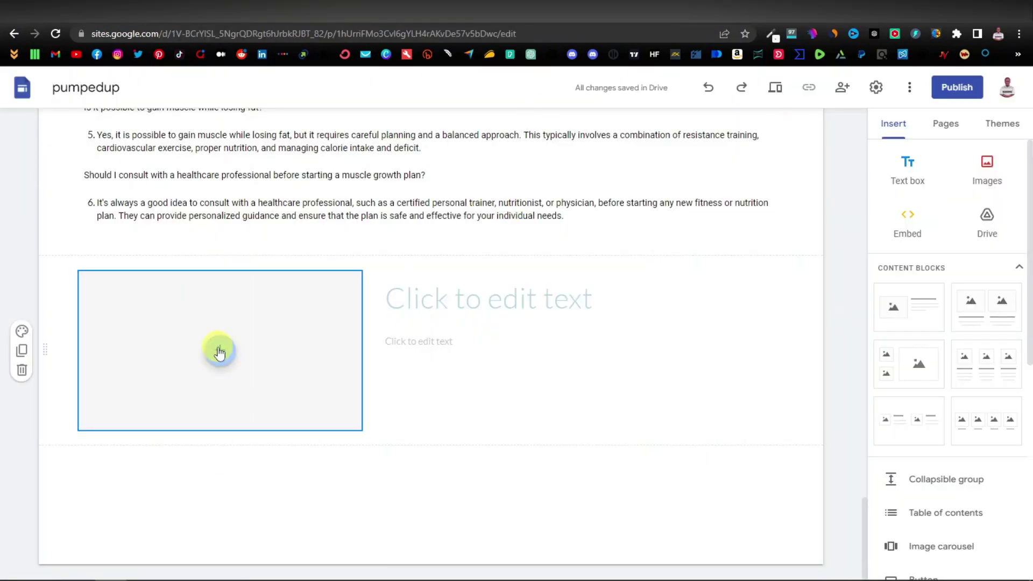
pyautogui.click(220, 350)
pyautogui.click(252, 392)
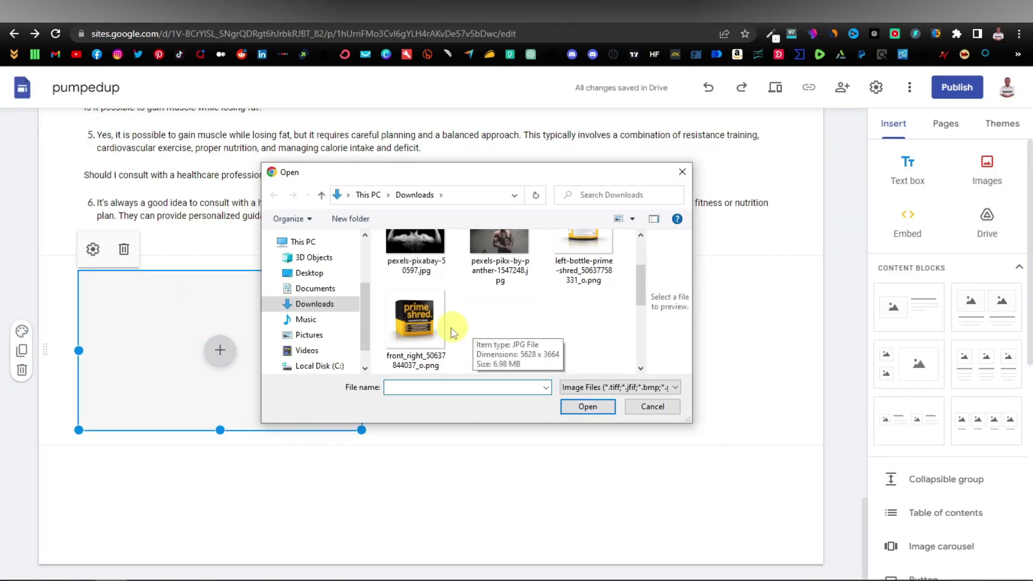
pyautogui.doubleClick(414, 320)
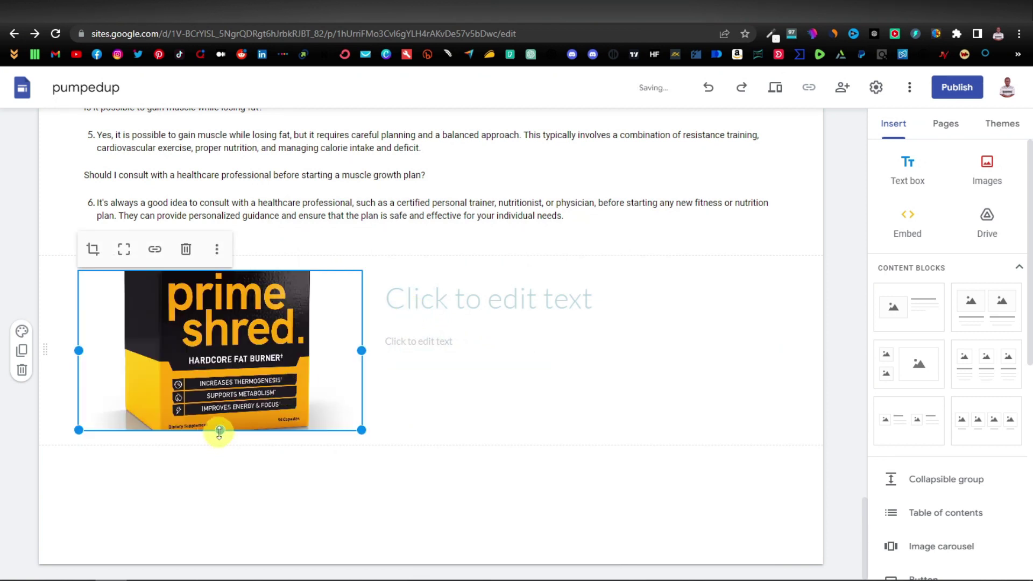
pyautogui.moveTo(220, 430); pyautogui.dragTo(215, 479)
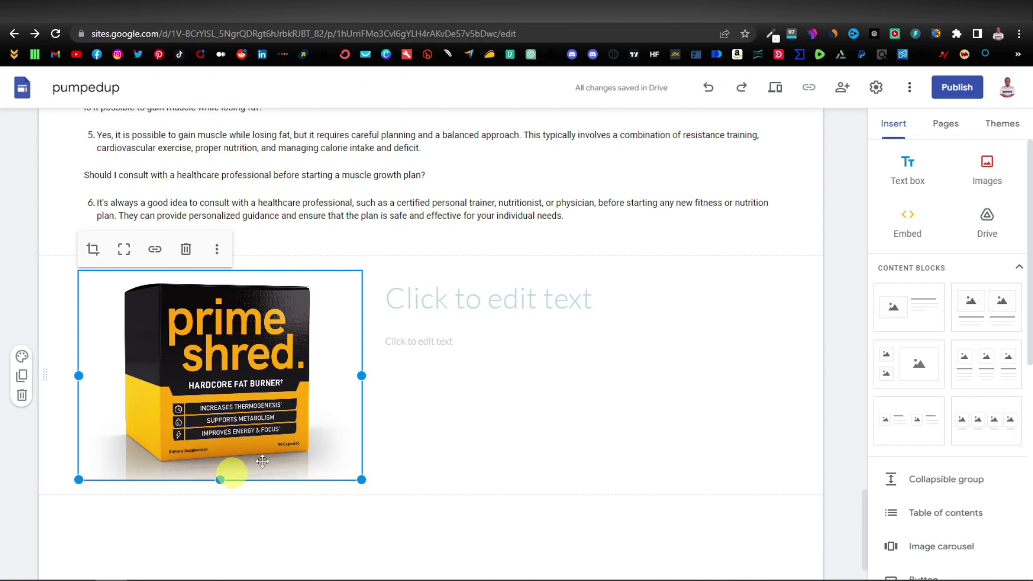
# - Enter the product name PrimeShred as the heading beside the product image
pyautogui.click(479, 303)
pyautogui.write('Prim')
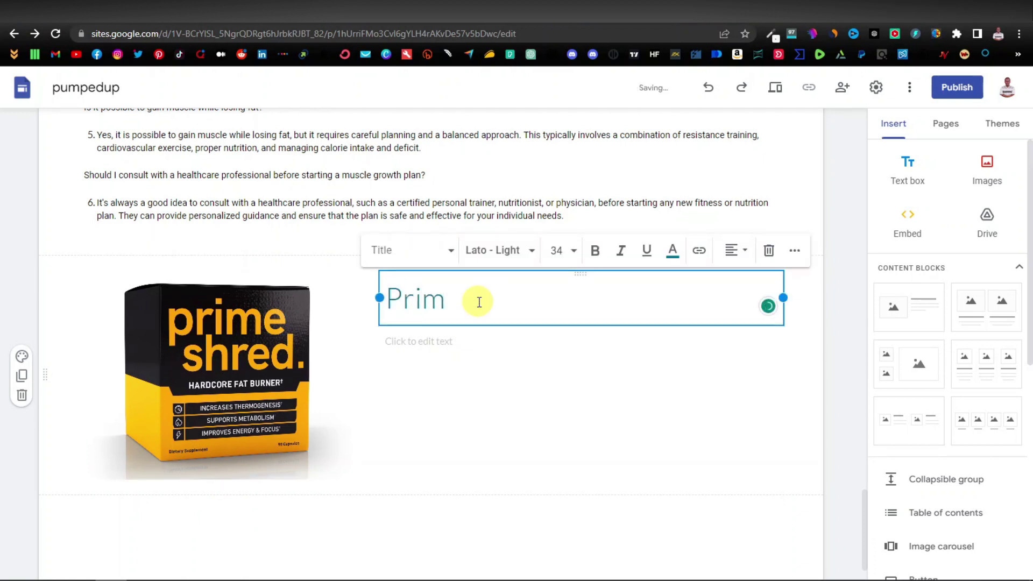
pyautogui.write('hred')
# - Copy the PrimeShred description sentence up to "body fat percentage" from the MoreNiche offer into the text area below the product heading
pyautogui.click(473, 343)
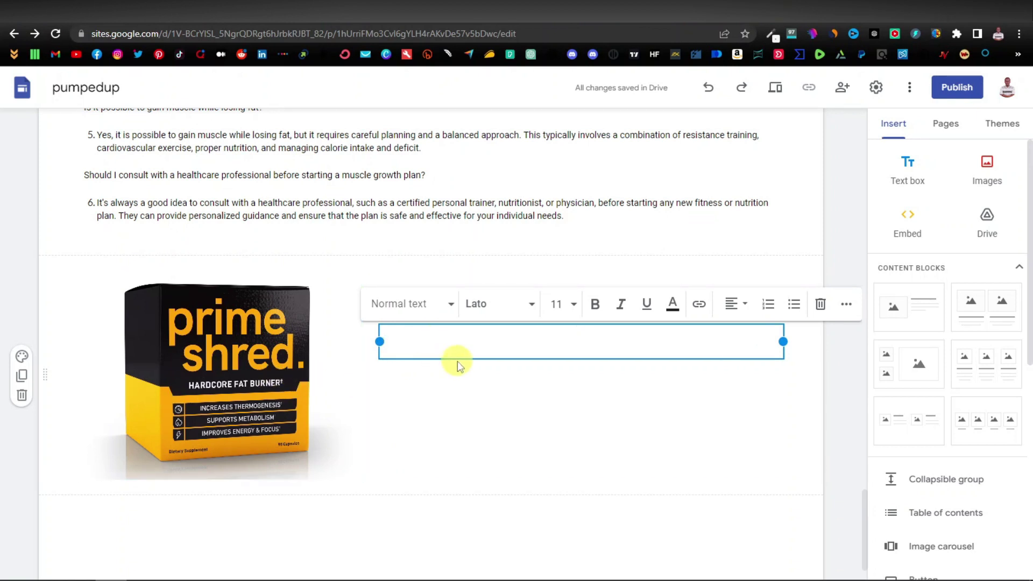
pyautogui.hotkey('ctrl', 'Tab')
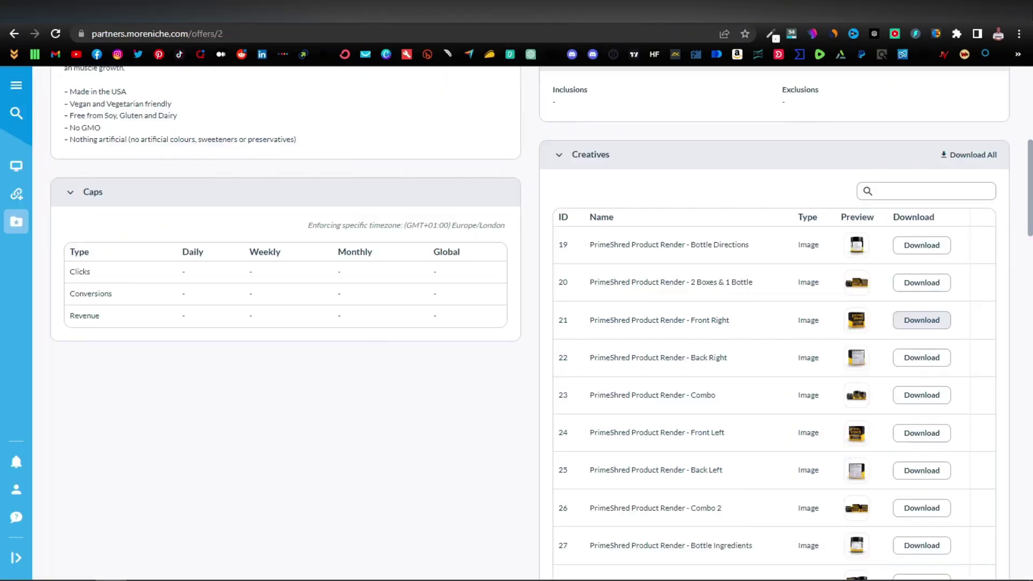
pyautogui.scroll(3, 430, 212)
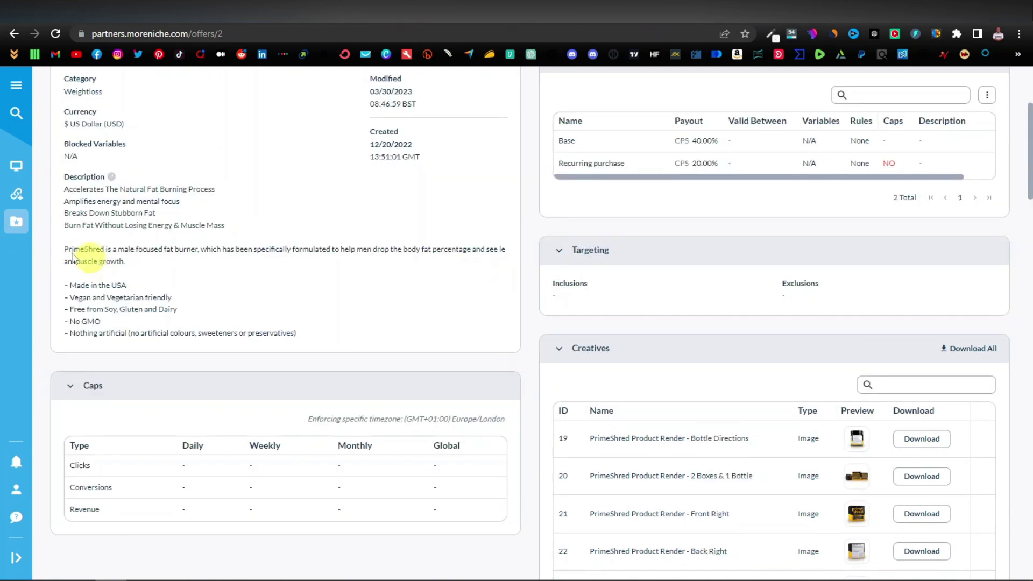
pyautogui.moveTo(65, 250); pyautogui.dragTo(472, 249)
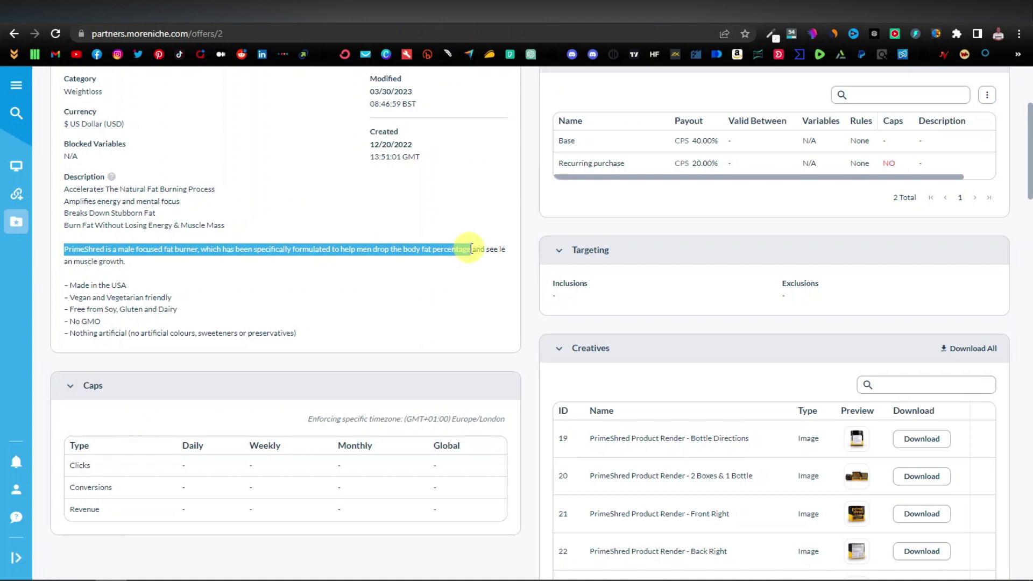
pyautogui.rightClick(418, 251)
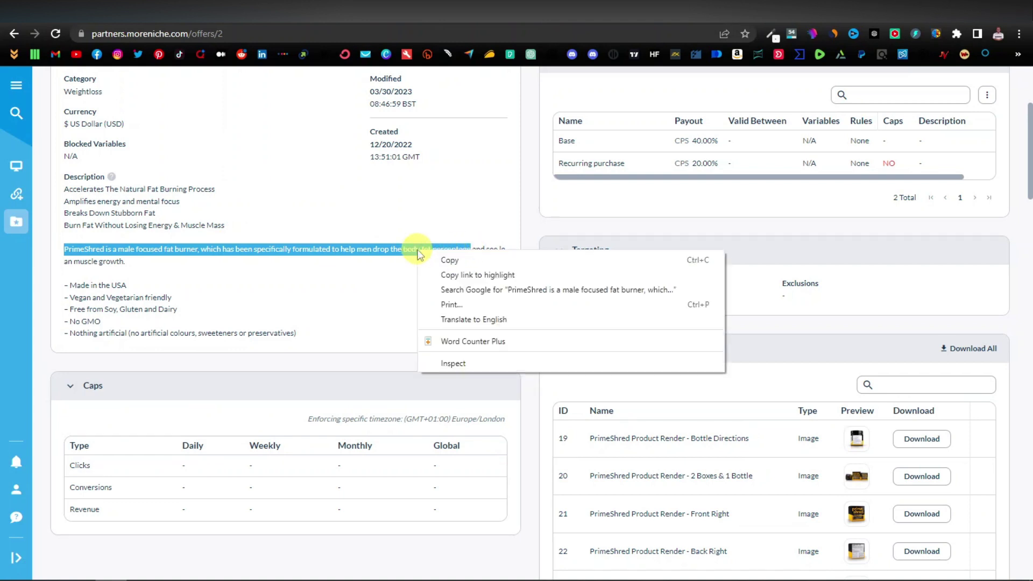
pyautogui.click(482, 263)
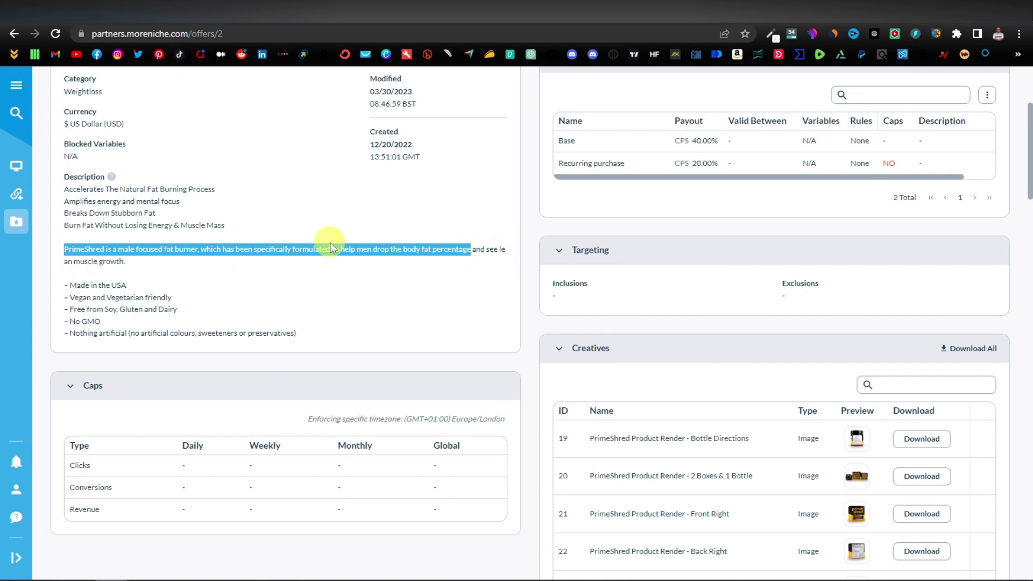
pyautogui.hotkey('ctrl', 'Tab')
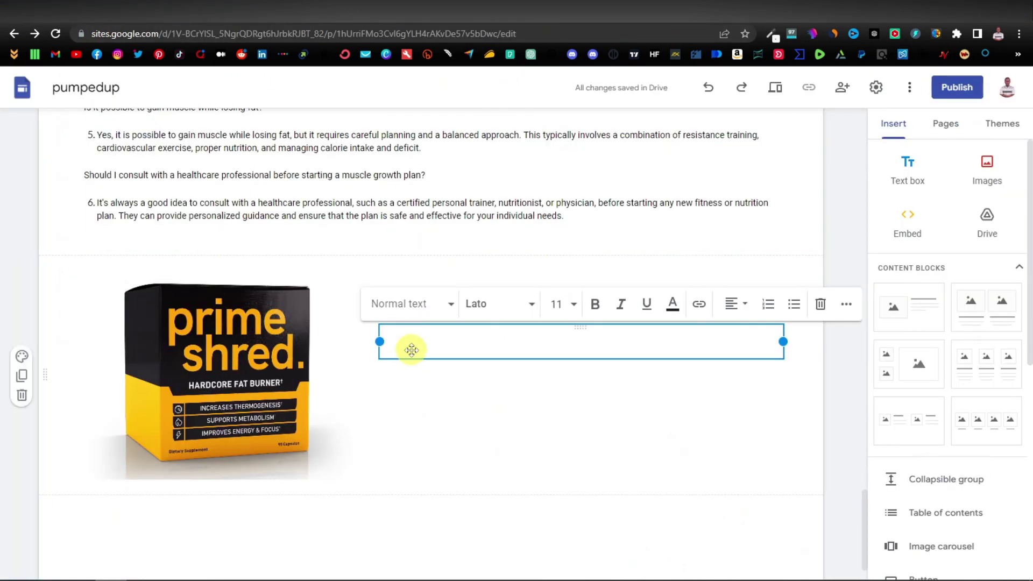
pyautogui.rightClick(407, 347)
pyautogui.click(440, 450)
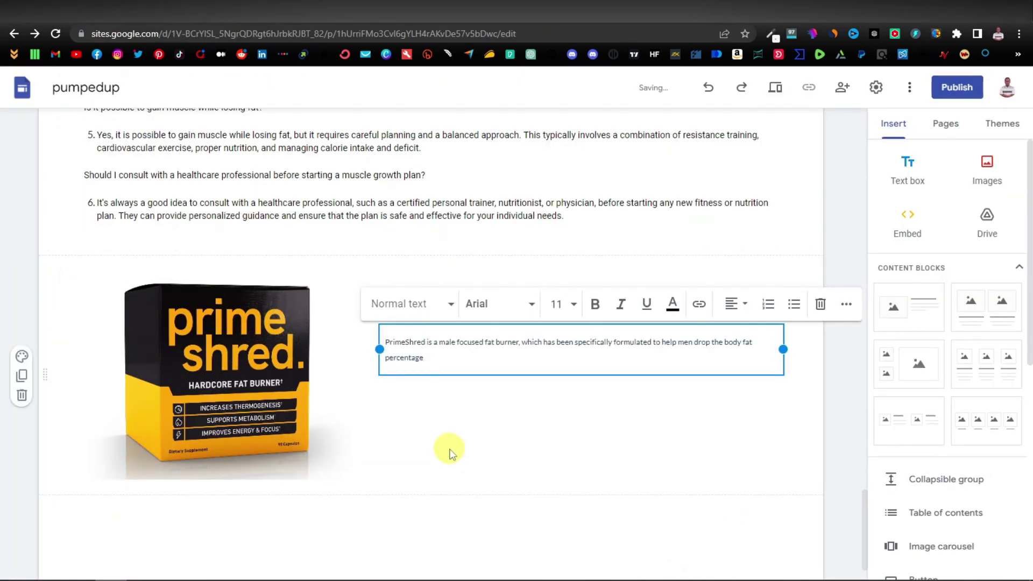
# - Complete the pasted description sentence with "and see improved muscle growth."
pyautogui.hotkey('ctrl', 'Tab')
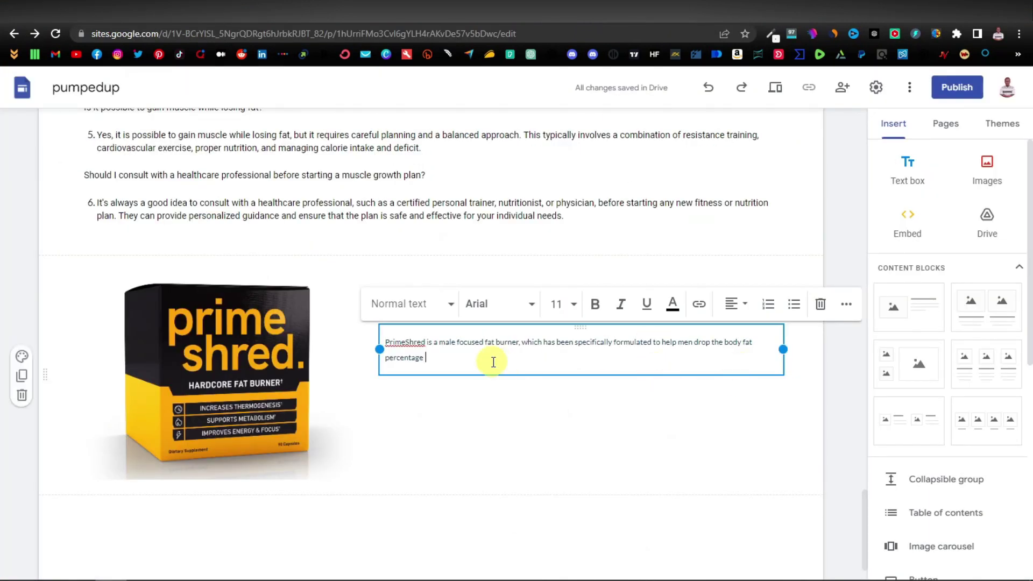
pyautogui.write('and see improved muscle growth')
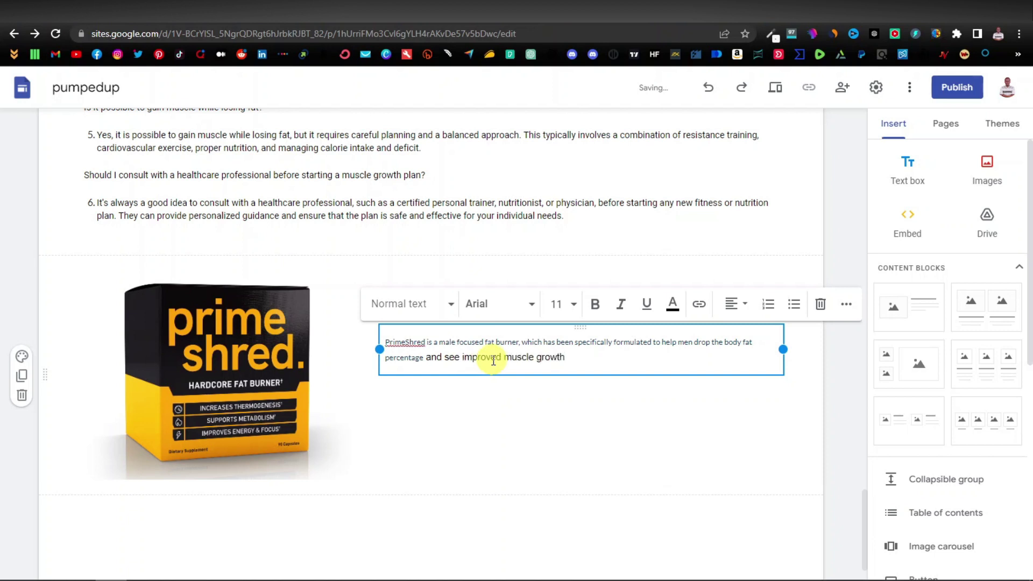
pyautogui.write('.')
# - Set the font size of the whole PrimeShred description sentence to 12
pyautogui.moveTo(576, 357); pyautogui.dragTo(380, 336)
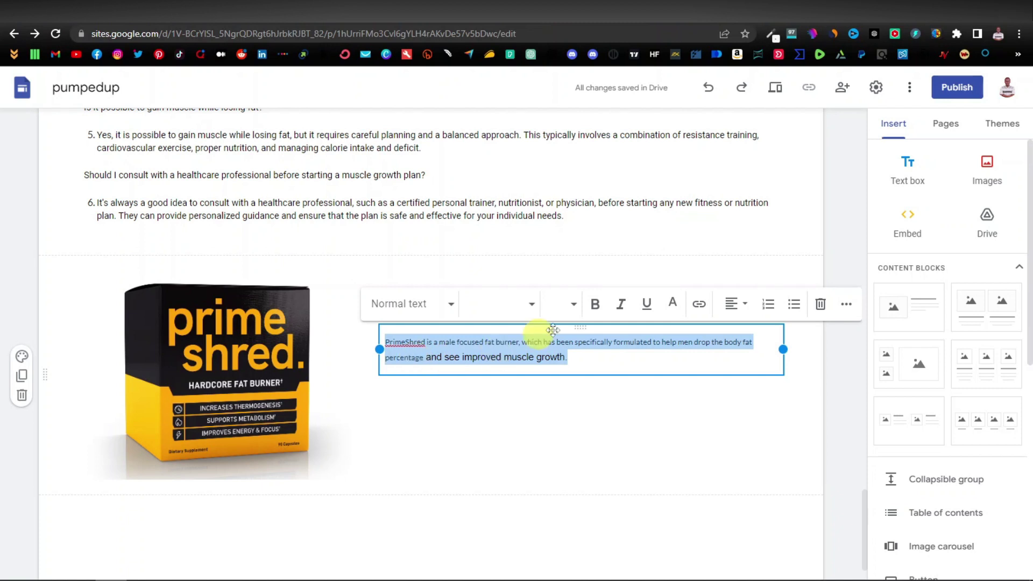
pyautogui.click(577, 309)
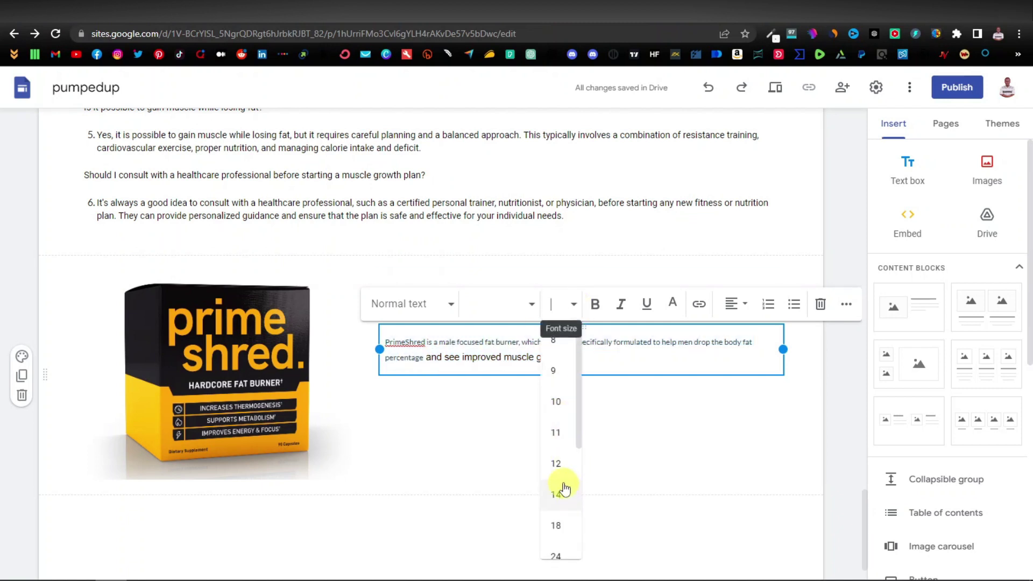
pyautogui.click(558, 464)
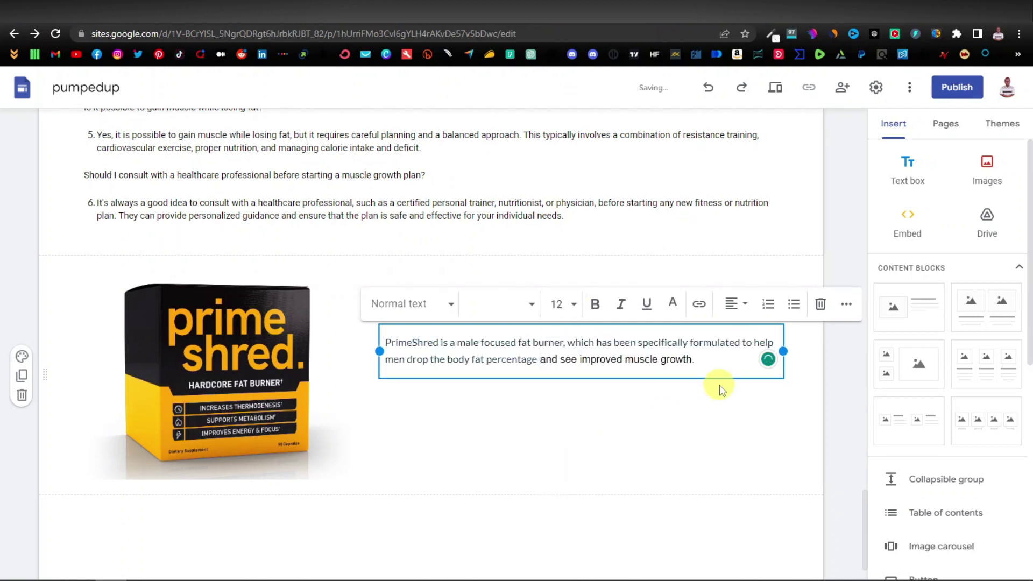
# - Start a new line below the description and copy the four benefit lines from the PrimeShred offer description in MoreNiche
pyautogui.click(699, 360)
pyautogui.press('Return')
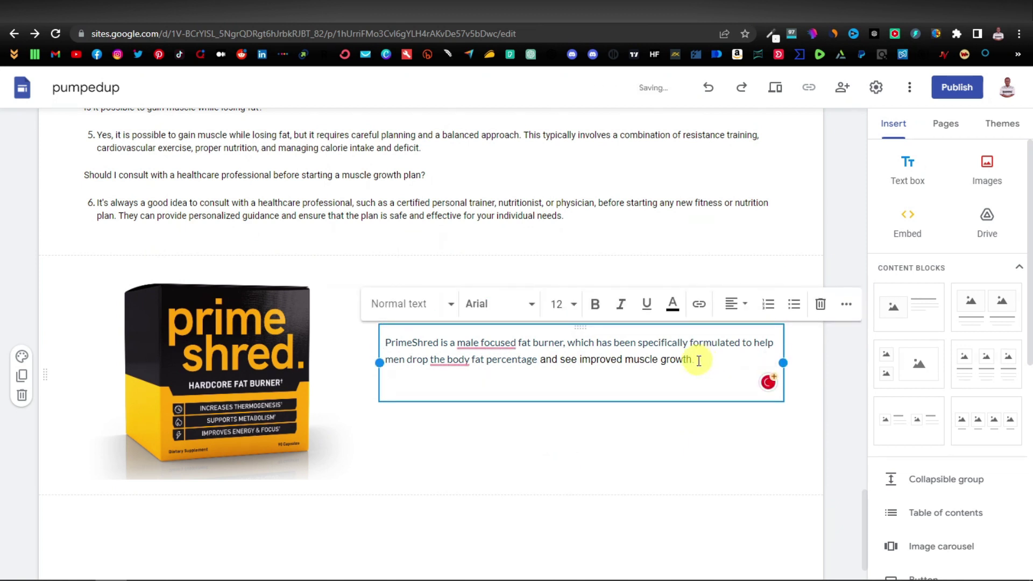
pyautogui.click(231, 10)
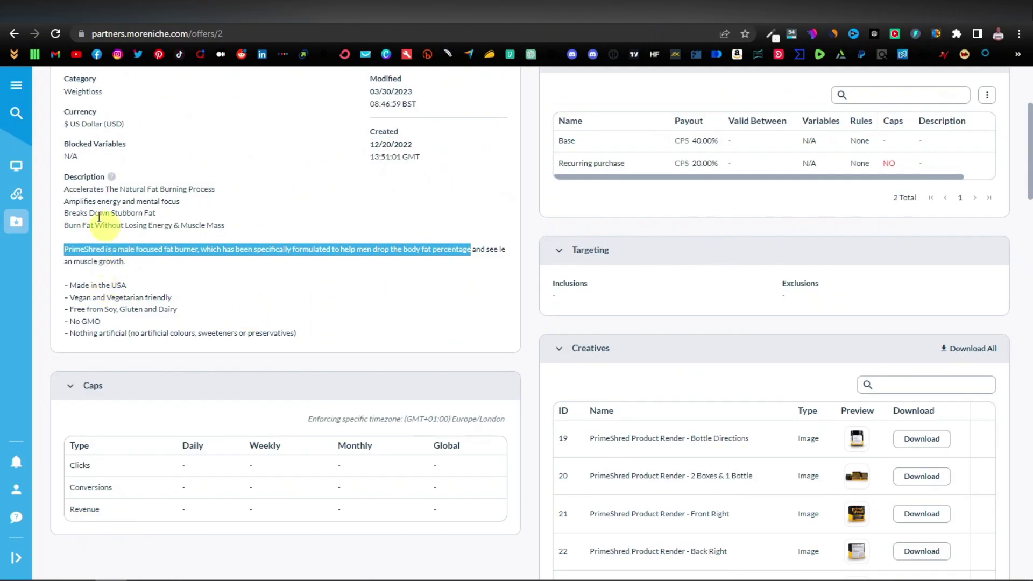
pyautogui.moveTo(65, 189)
pyautogui.mouseDown()
pyautogui.moveTo(219, 199)
pyautogui.moveTo(208, 191)
pyautogui.moveTo(230, 232)
pyautogui.mouseUp()
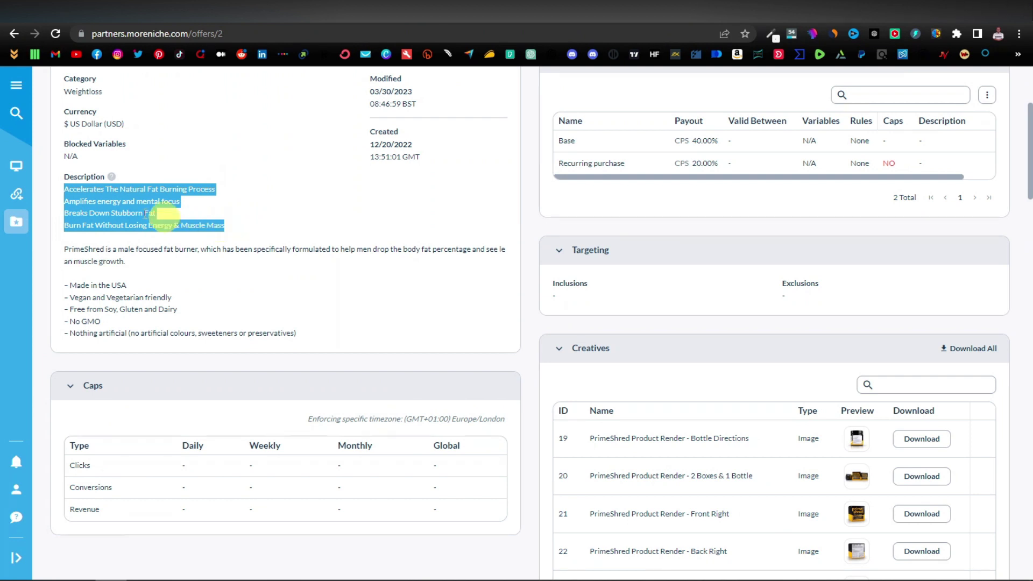
pyautogui.rightClick(135, 210)
pyautogui.click(171, 219)
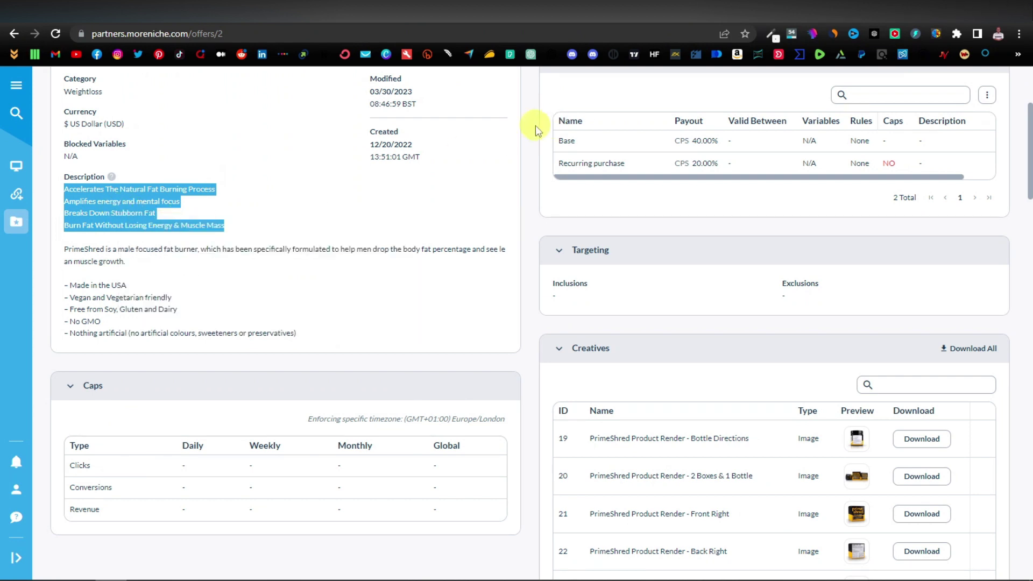
pyautogui.click(596, 16)
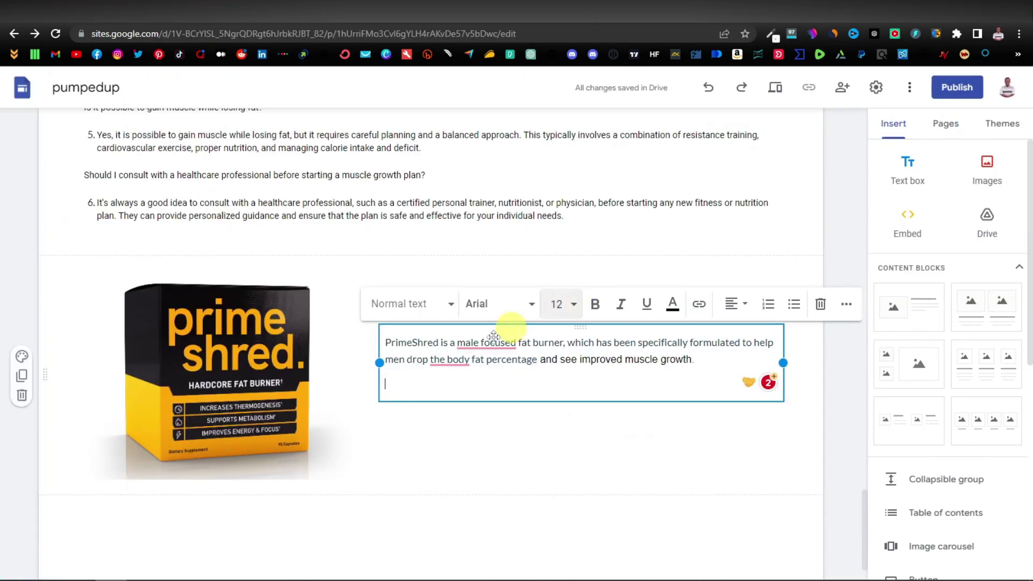
# - Enter the label "Freatures:" on the new line below the description and make the word bold
pyautogui.write('Free')
pyautogui.write('ture')
pyautogui.write('s:')
pyautogui.click(404, 384)
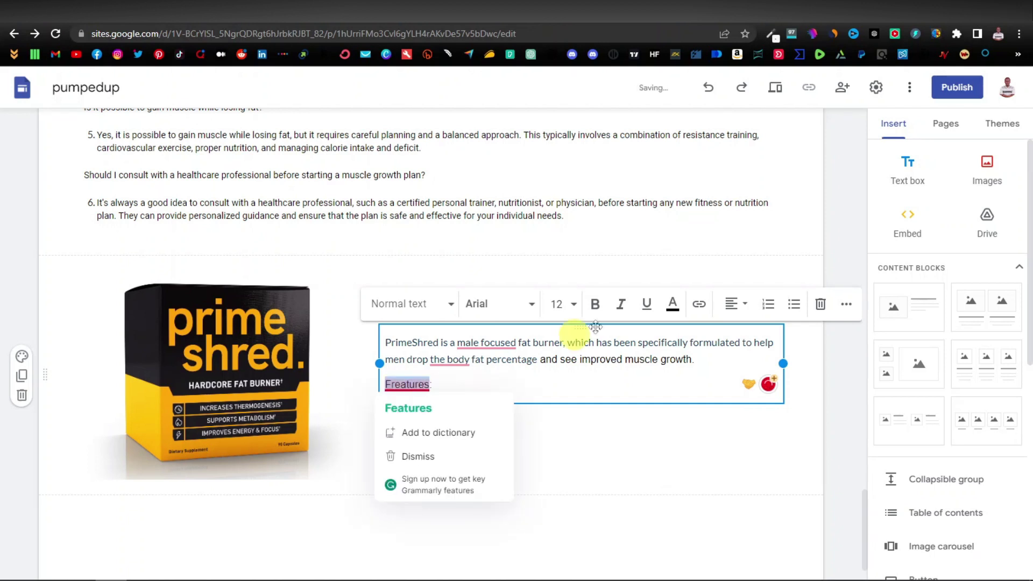
pyautogui.click(602, 315)
pyautogui.click(500, 387)
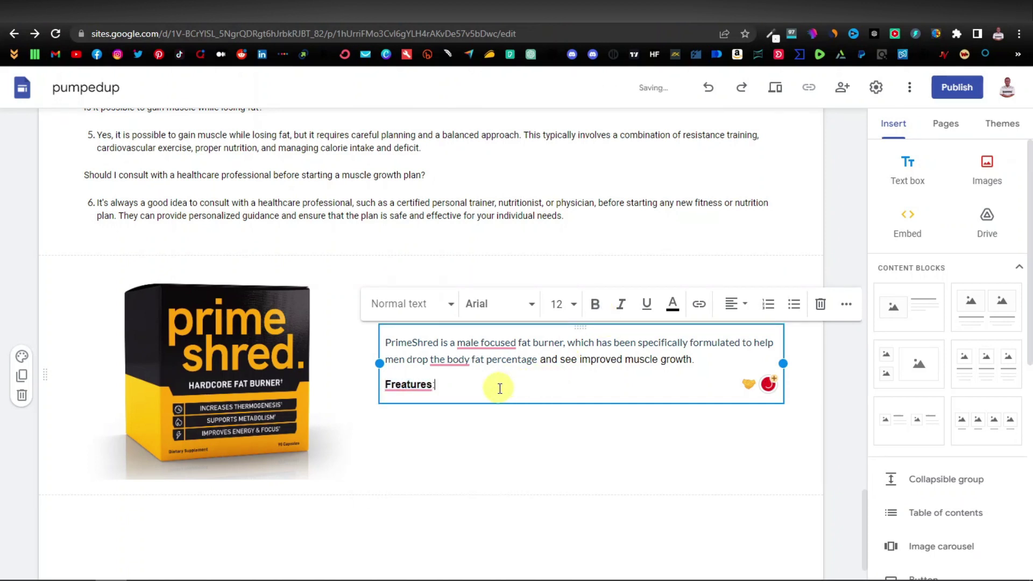
# - Paste the four copied benefit lines below the label and set their font size to 12
pyautogui.press('Return')
pyautogui.hotkey('ctrl', 'v')
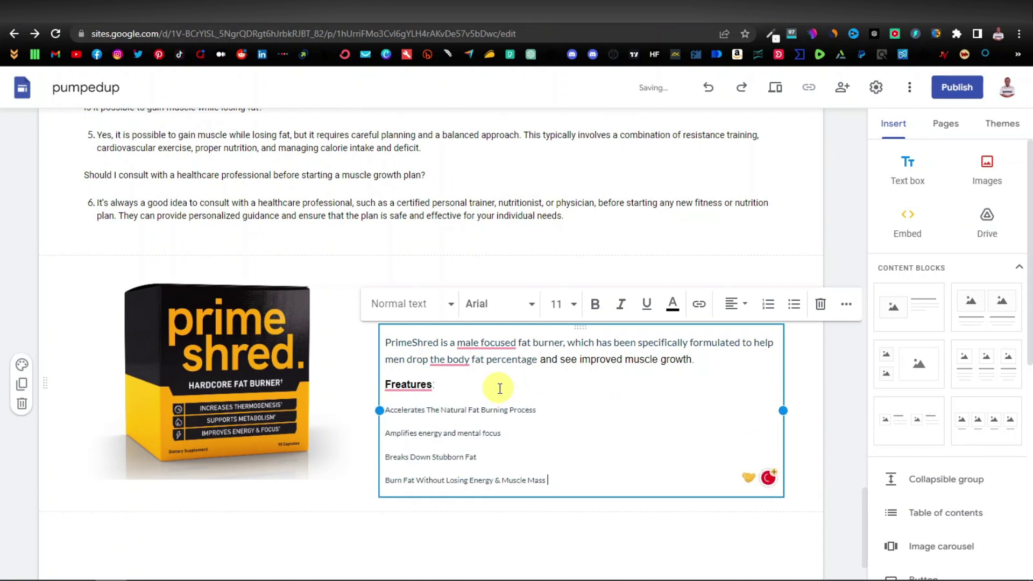
pyautogui.moveTo(558, 480); pyautogui.dragTo(377, 419)
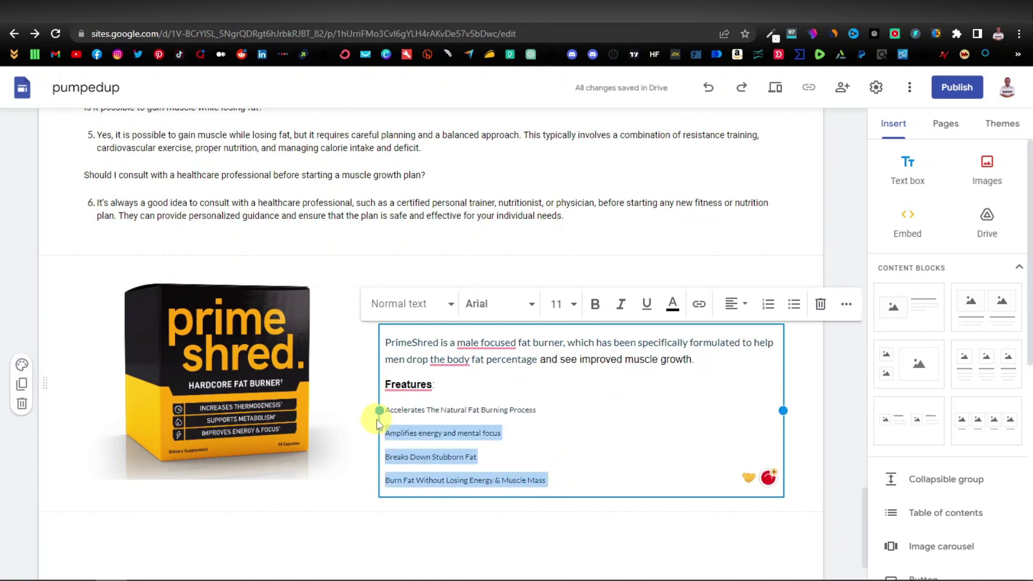
pyautogui.click(563, 304)
pyautogui.click(556, 463)
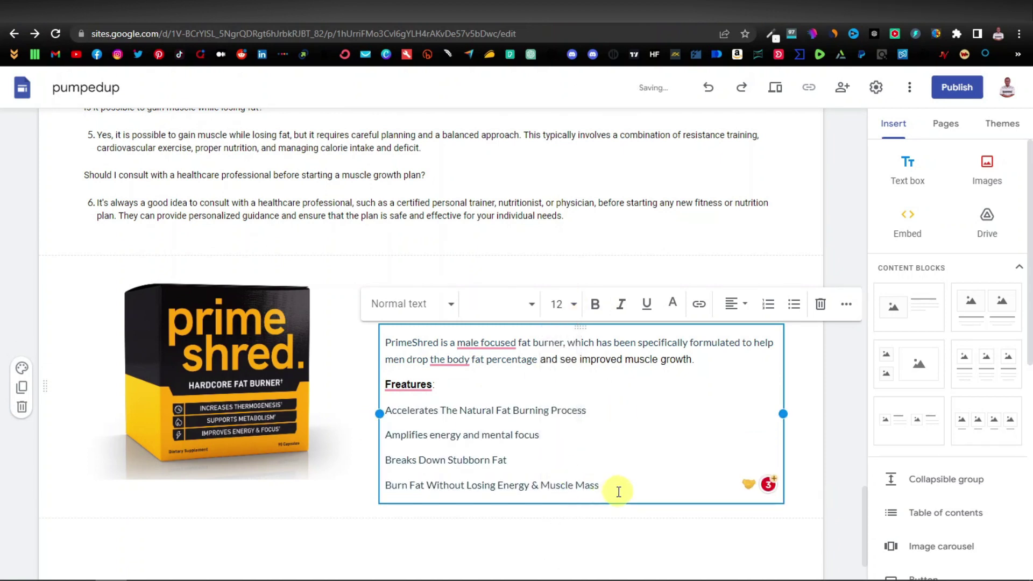
# - Change the text colour of the description, label and benefit lines beside the product image to black
pyautogui.moveTo(615, 487); pyautogui.dragTo(352, 318)
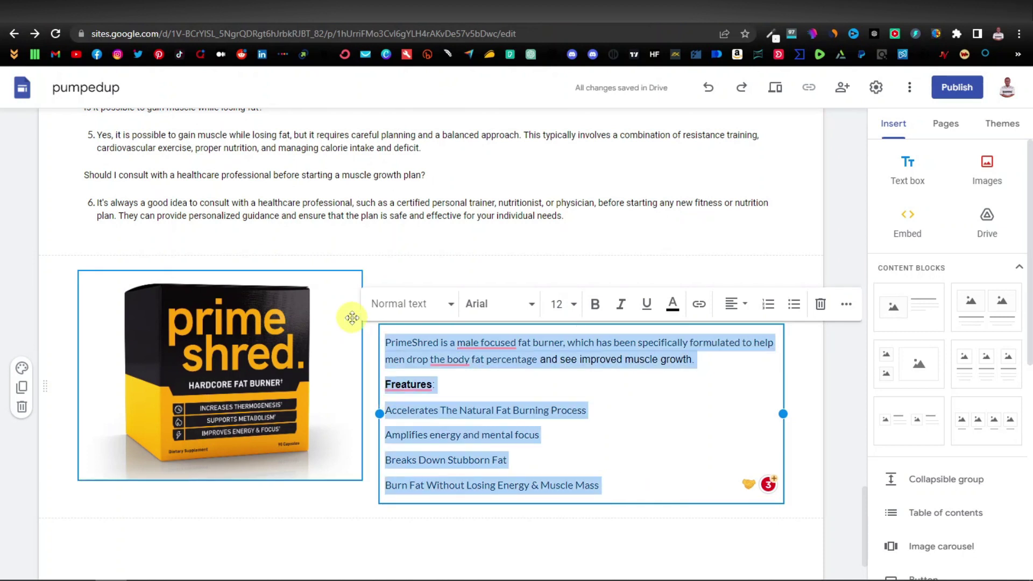
pyautogui.click(531, 311)
pyautogui.click(531, 307)
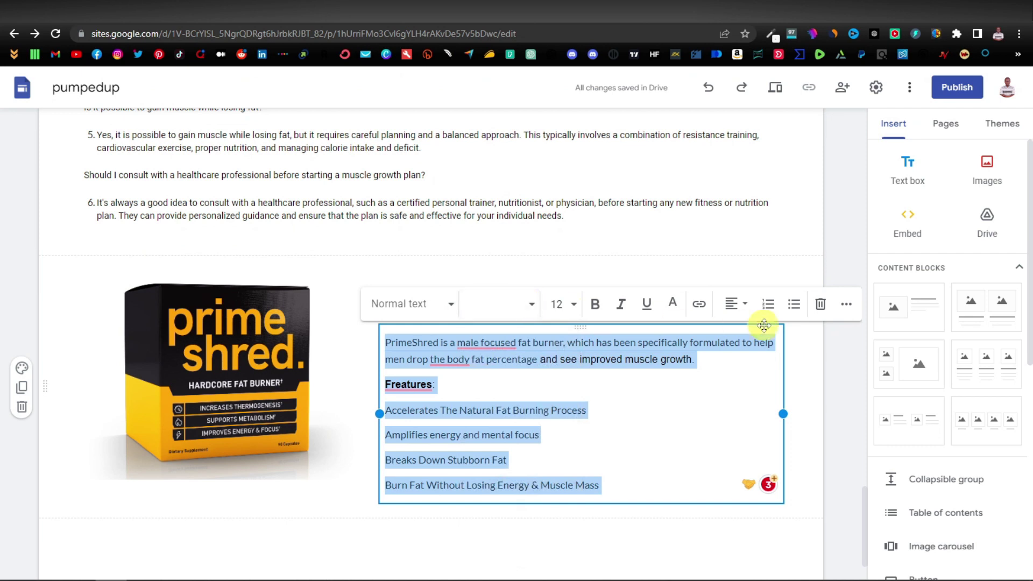
pyautogui.click(666, 305)
pyautogui.click(646, 334)
pyautogui.click(619, 486)
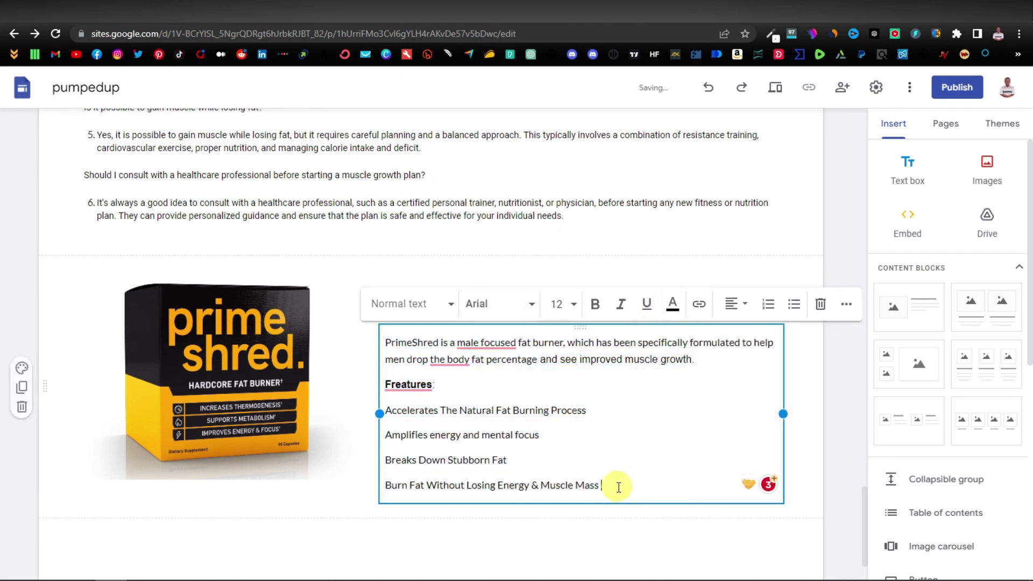
# - Insert a blank line between the PrimeShred description and the bold label, and leave text editing
pyautogui.click(709, 360)
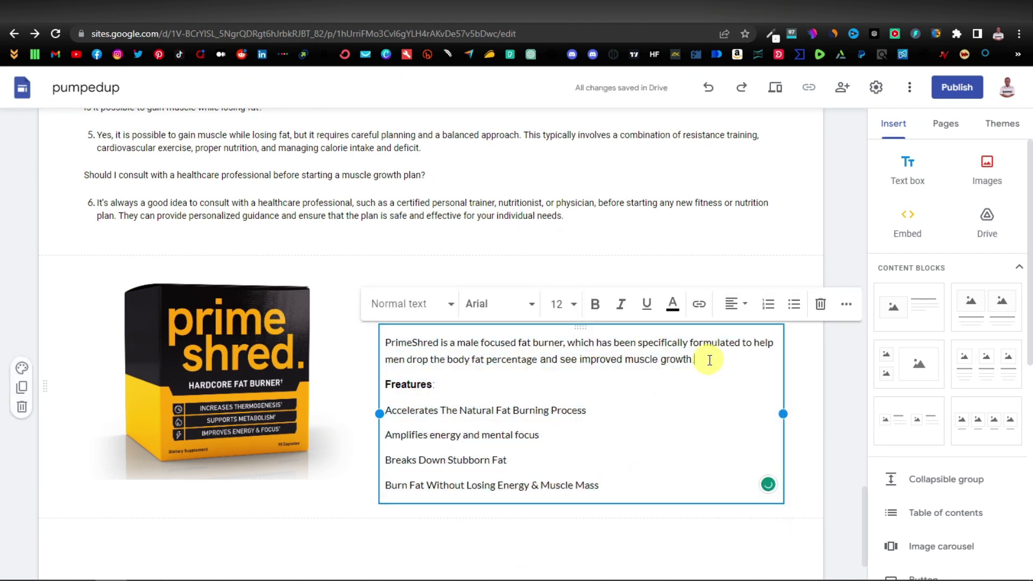
pyautogui.press('Return')
pyautogui.scroll(-1, 794, 456)
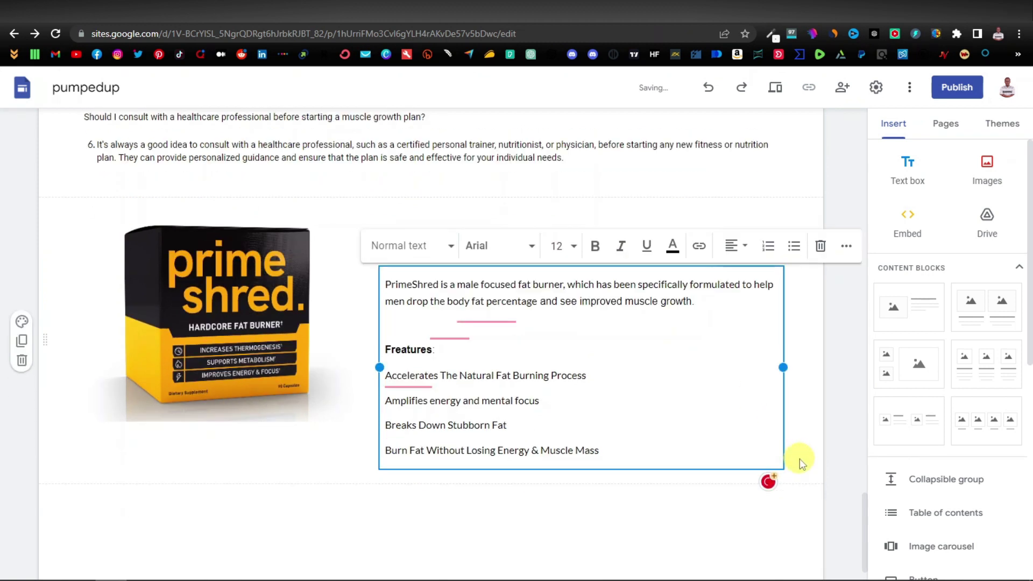
pyautogui.click(619, 541)
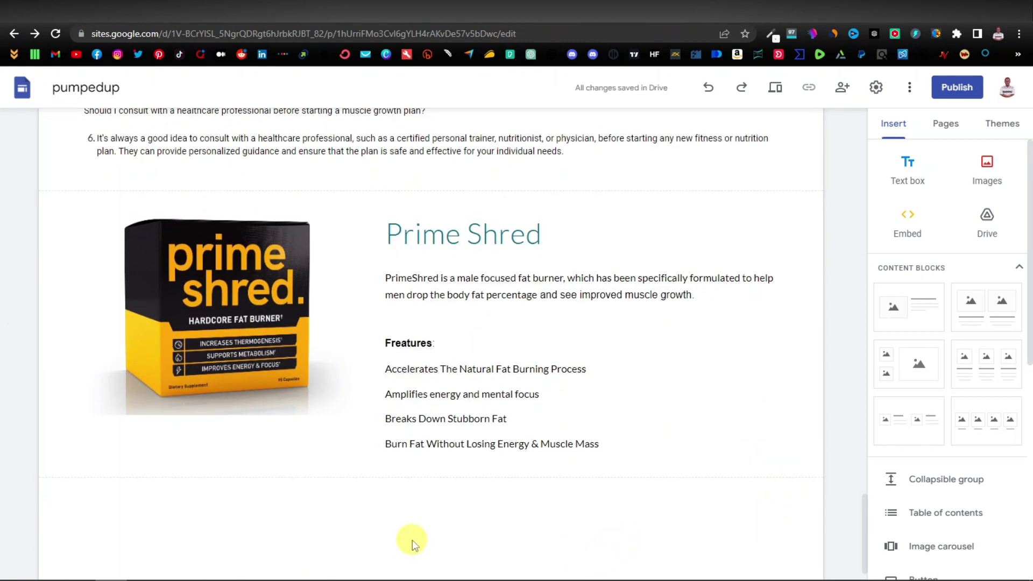
# - Replace the bold label word above the benefit lines with "What it does"
pyautogui.scroll(-1, 412, 540)
pyautogui.scroll(20, 421, 518)
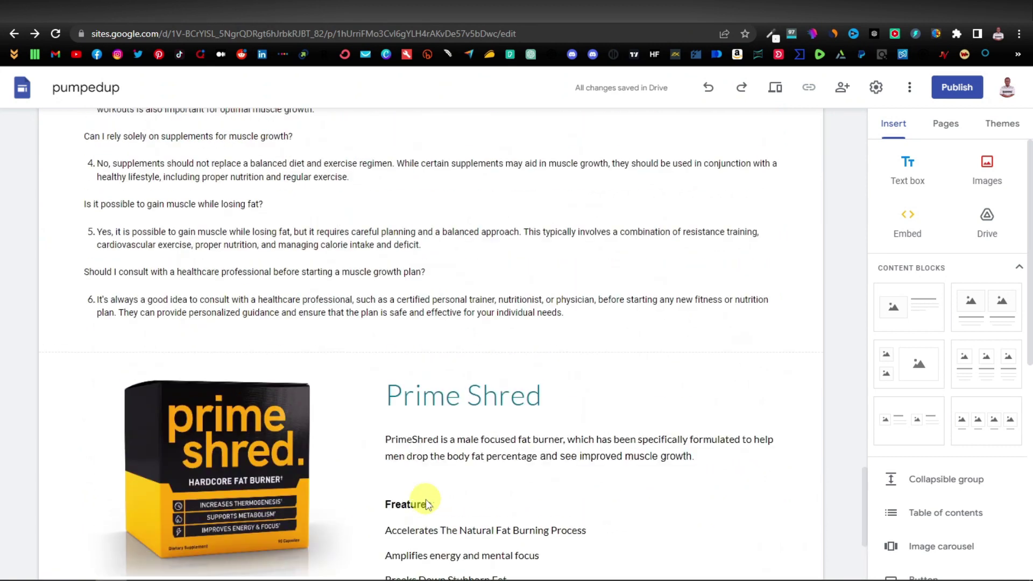
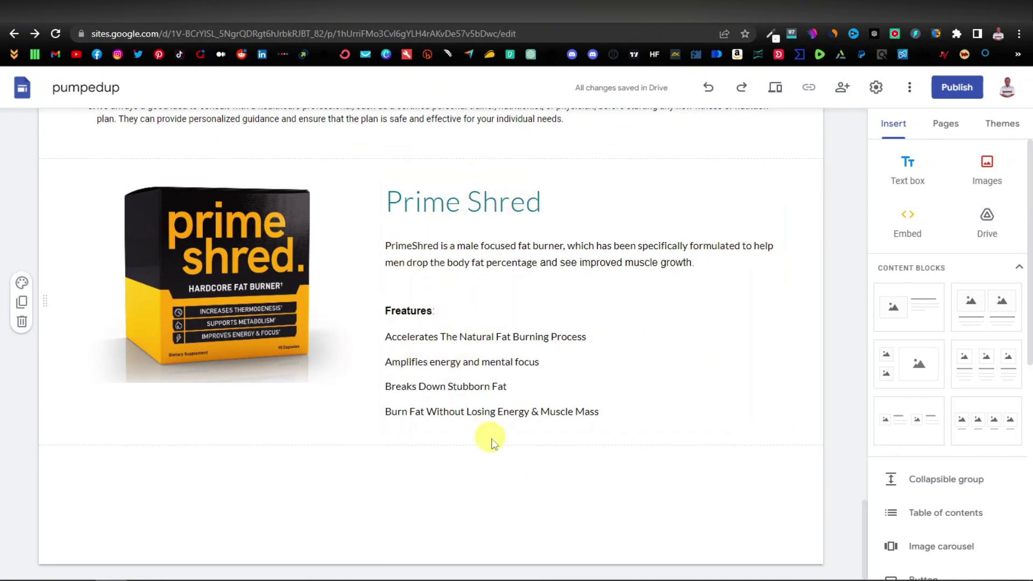
pyautogui.doubleClick(411, 311)
pyautogui.write('What it do')
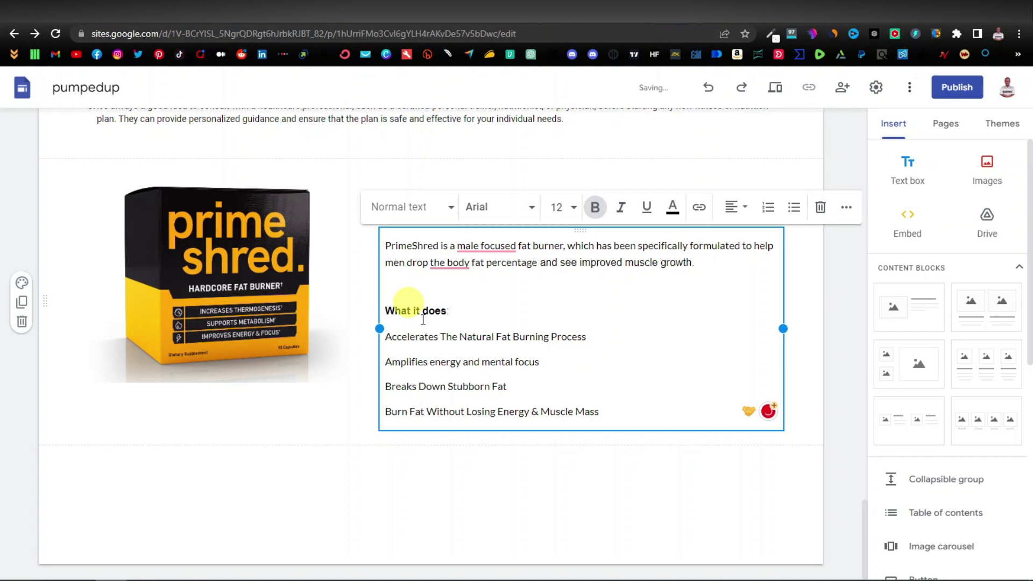
pyautogui.click(690, 504)
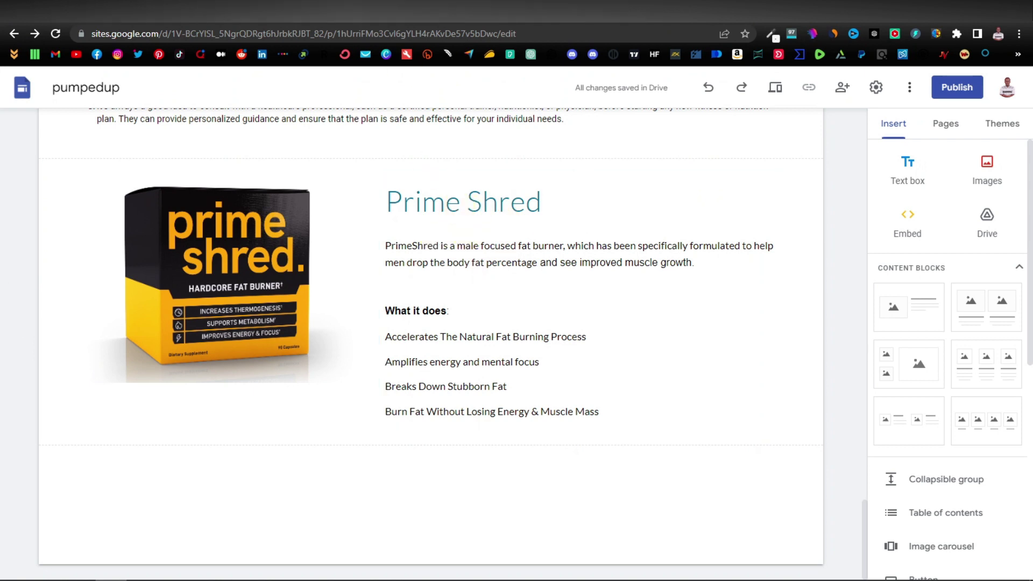
# - Switch to MoreNiche and go back from the PrimeShred offer details to the Manage Offers list
pyautogui.hotkey('ctrl', 'Tab')
pyautogui.scroll(3, 532, 269)
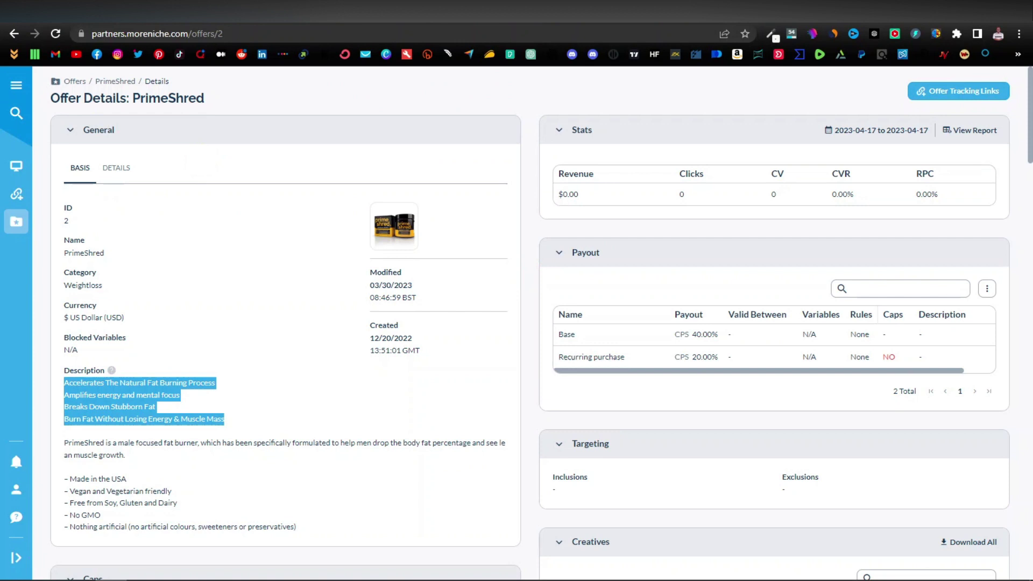
pyautogui.click(14, 34)
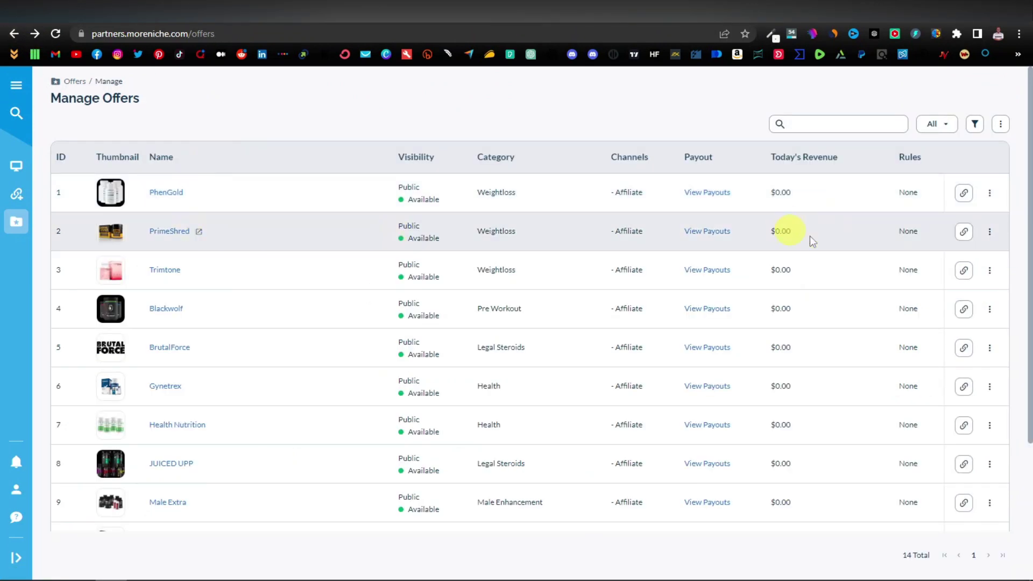
# - Copy PrimeShred's direct tracking link from MoreNiche, then switch to Google Sites and apply it as the link of the PrimeShred product image
pyautogui.click(964, 233)
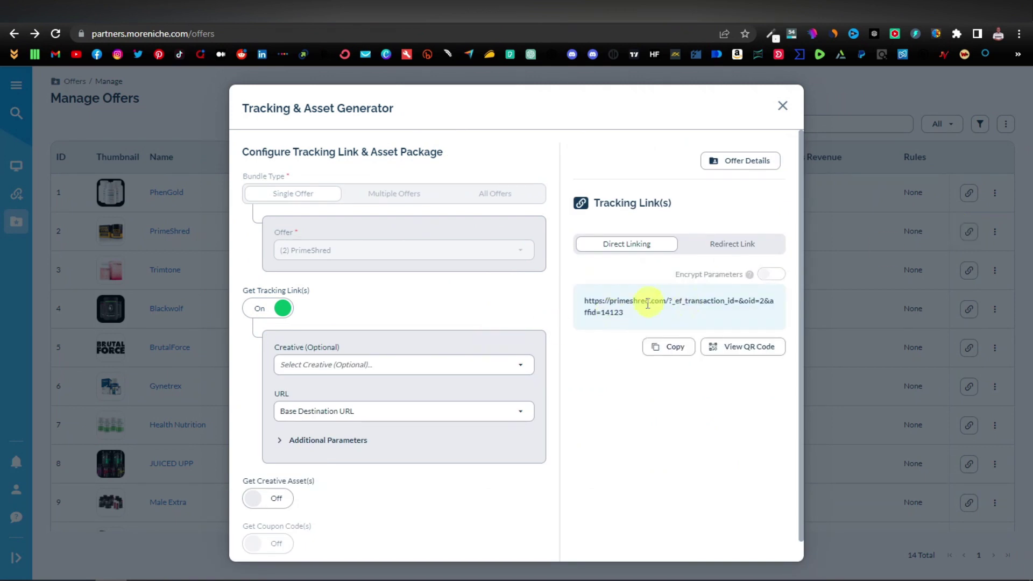
pyautogui.click(669, 347)
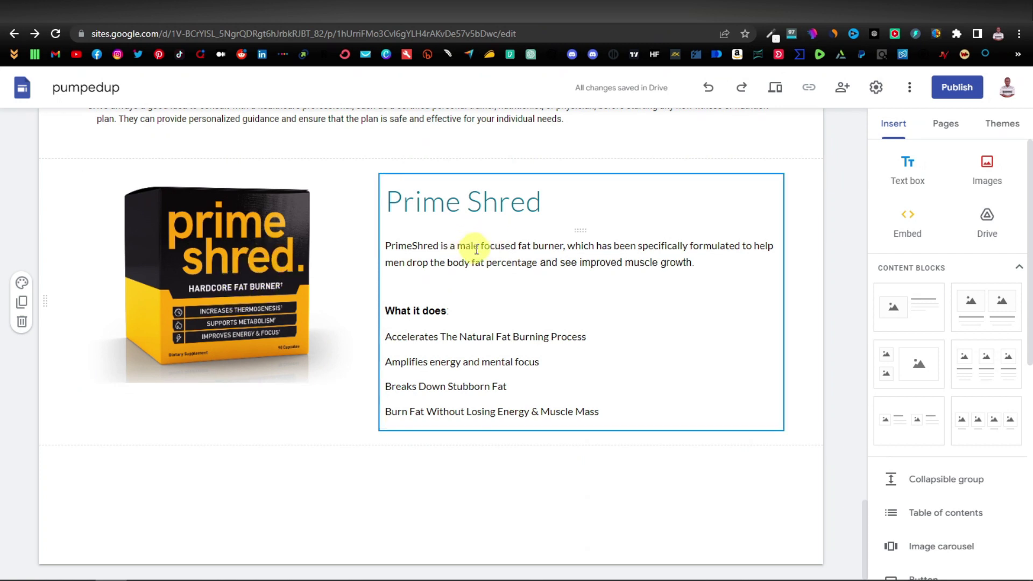
pyautogui.click(240, 266)
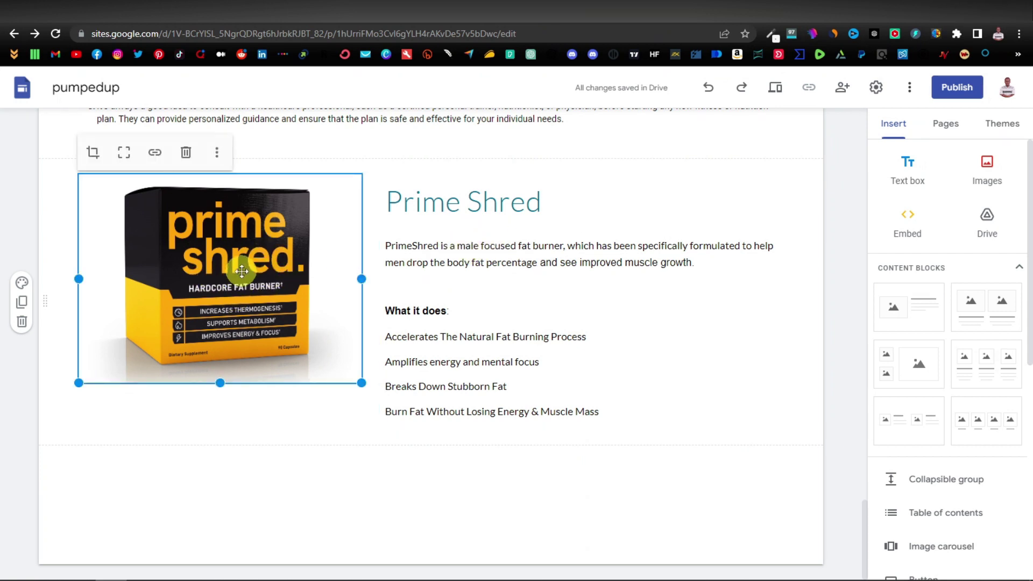
pyautogui.click(154, 152)
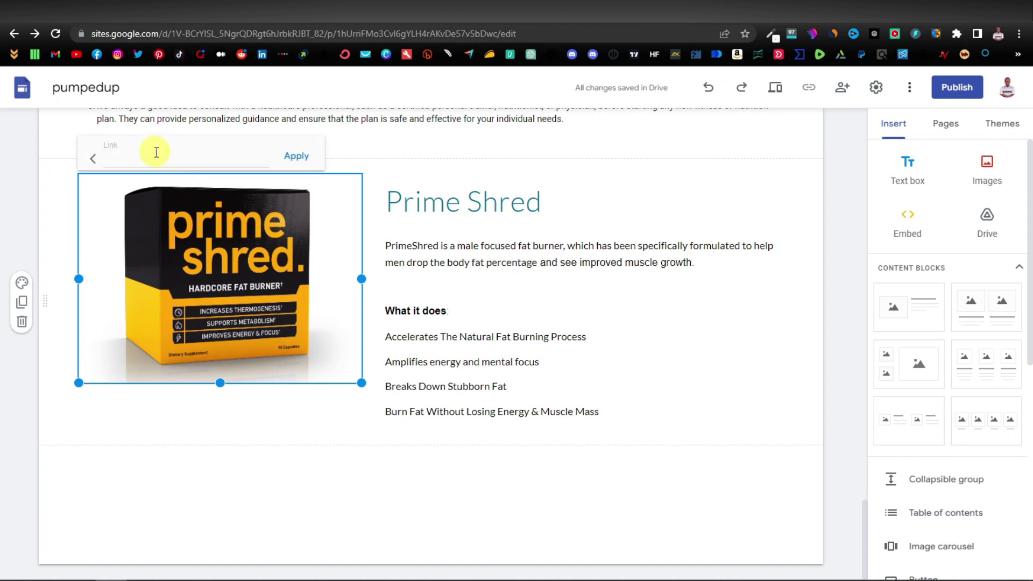
pyautogui.rightClick(183, 158)
pyautogui.click(207, 261)
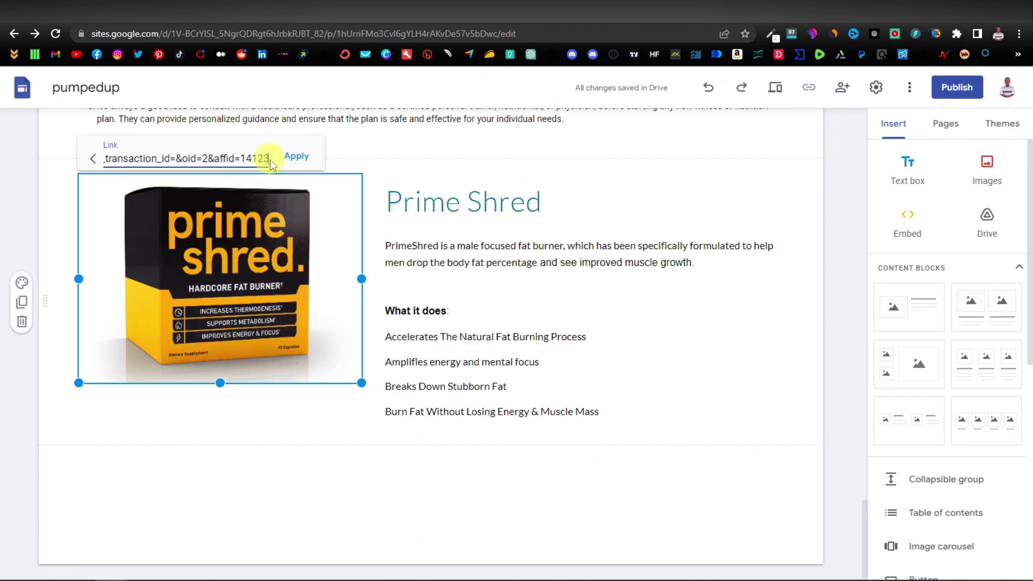
pyautogui.click(294, 155)
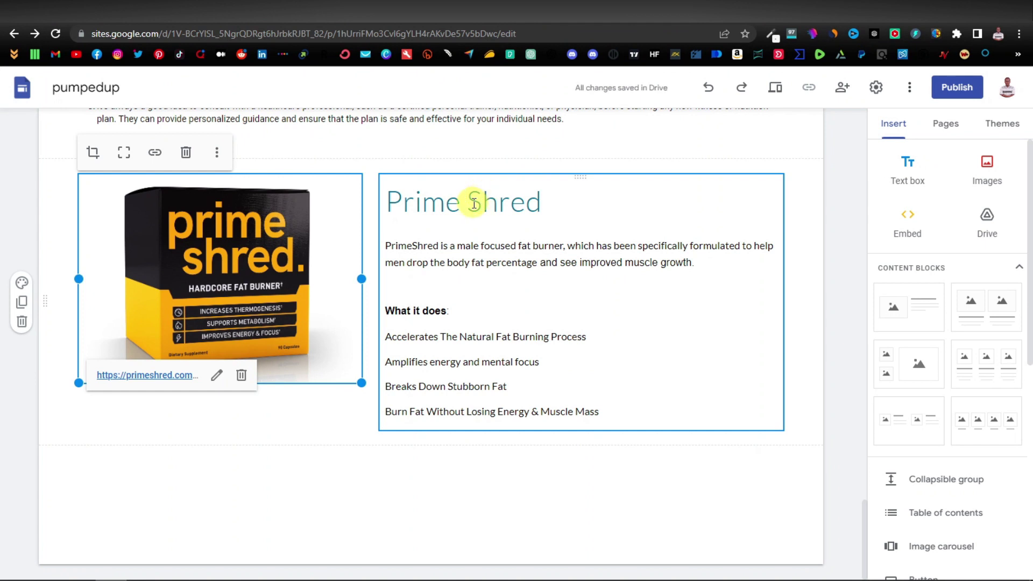
# - Link the whole "Prime Shred" title beside the product image to the copied PrimeShred tracking link
pyautogui.click(467, 200)
pyautogui.click(546, 206)
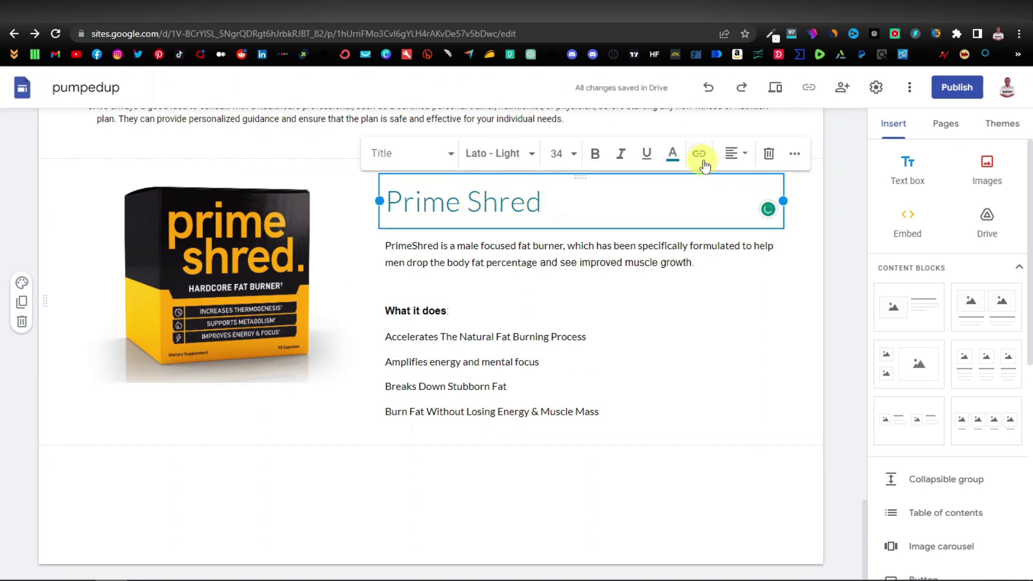
pyautogui.tripleClick(540, 202)
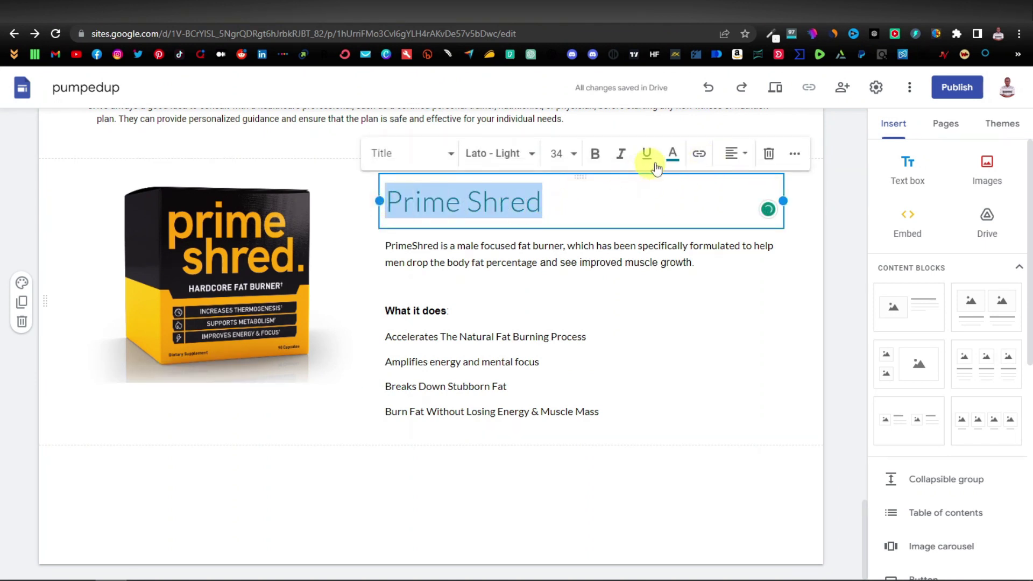
pyautogui.hotkey('ctrl', 'k')
pyautogui.rightClick(422, 275)
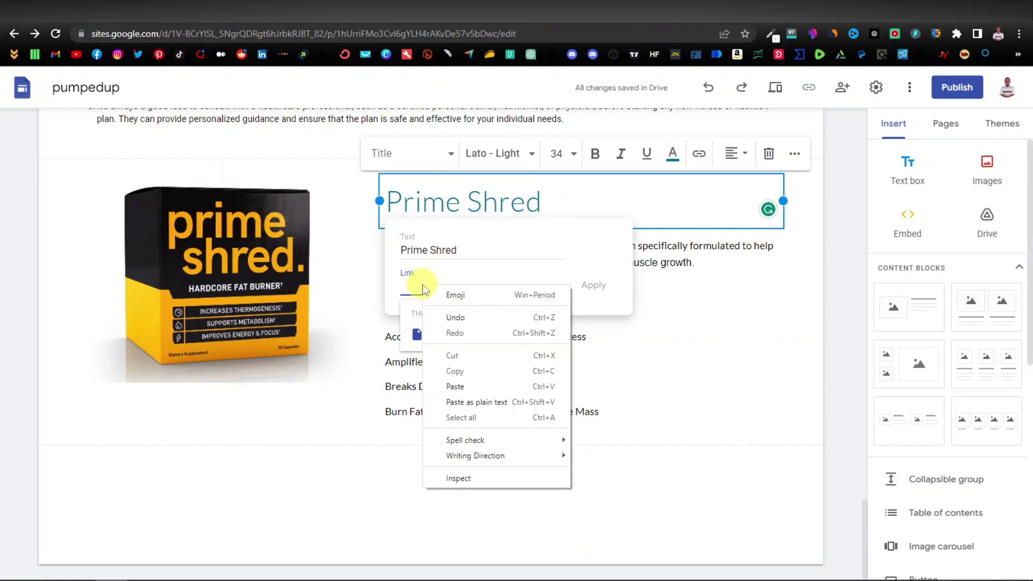
pyautogui.click(459, 385)
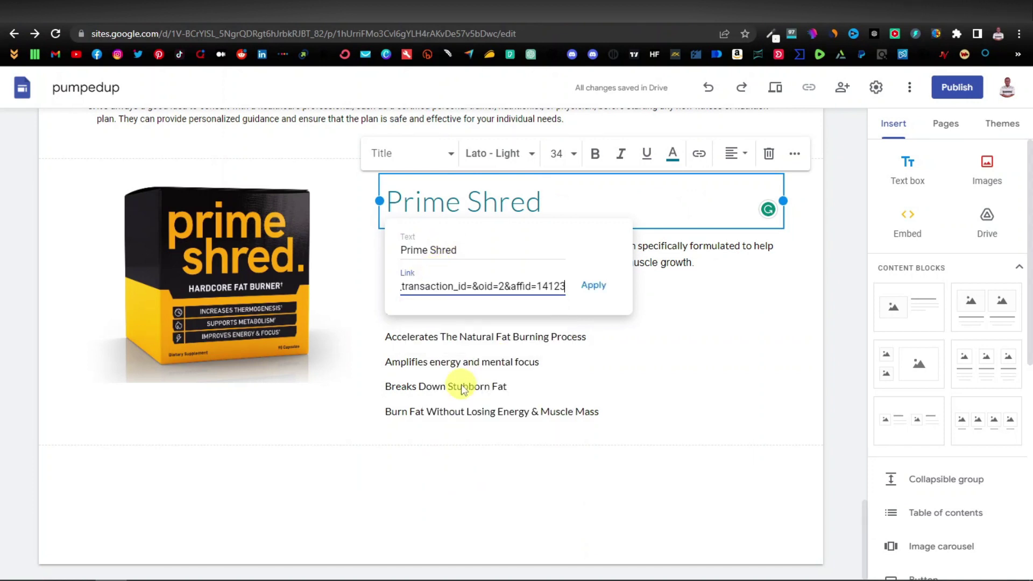
pyautogui.click(596, 286)
pyautogui.click(704, 497)
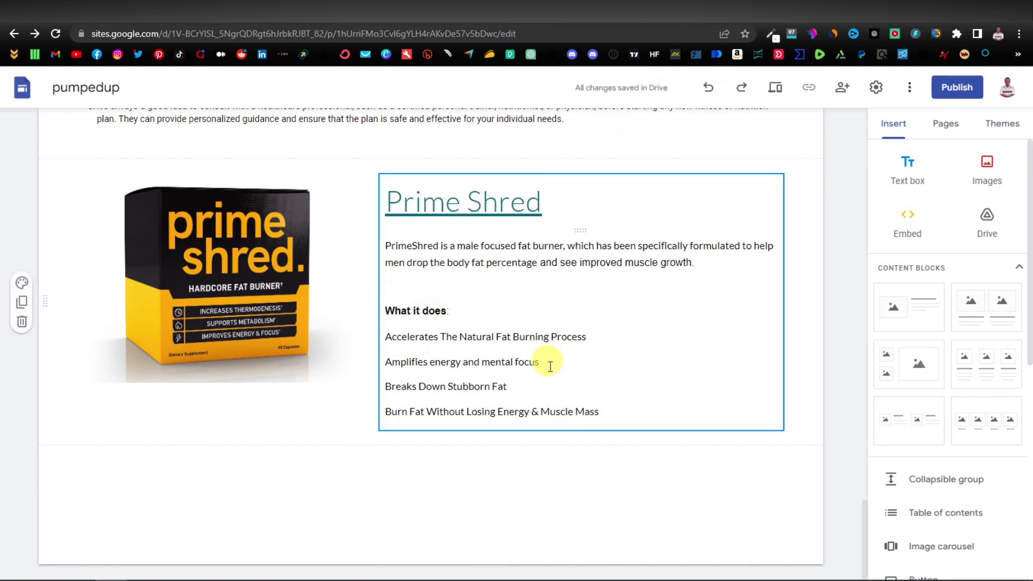
# - Add the line "Try Prime Shred today!" below the last benefit line and format it bold and italic
pyautogui.click(619, 414)
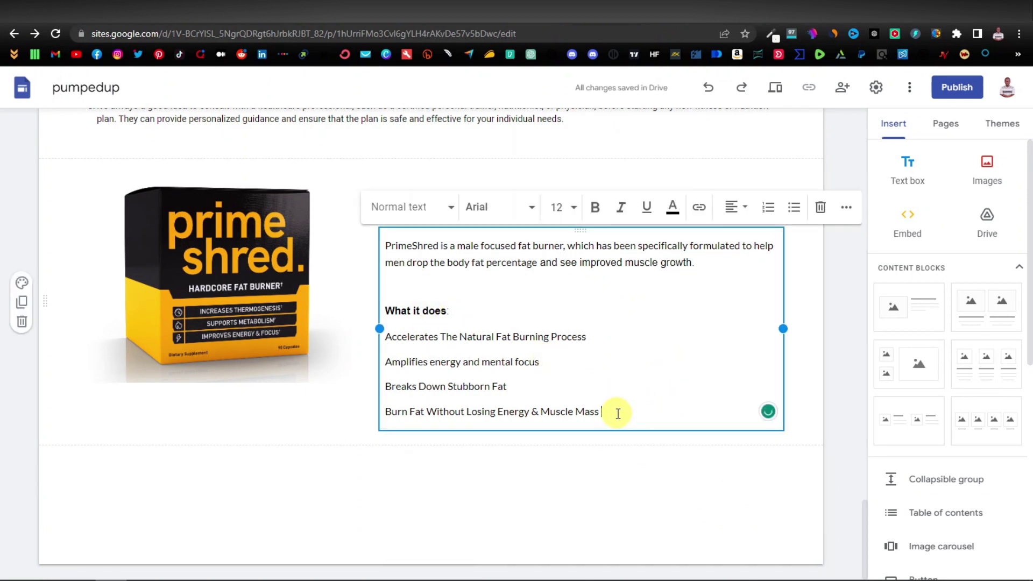
pyautogui.press('Return')
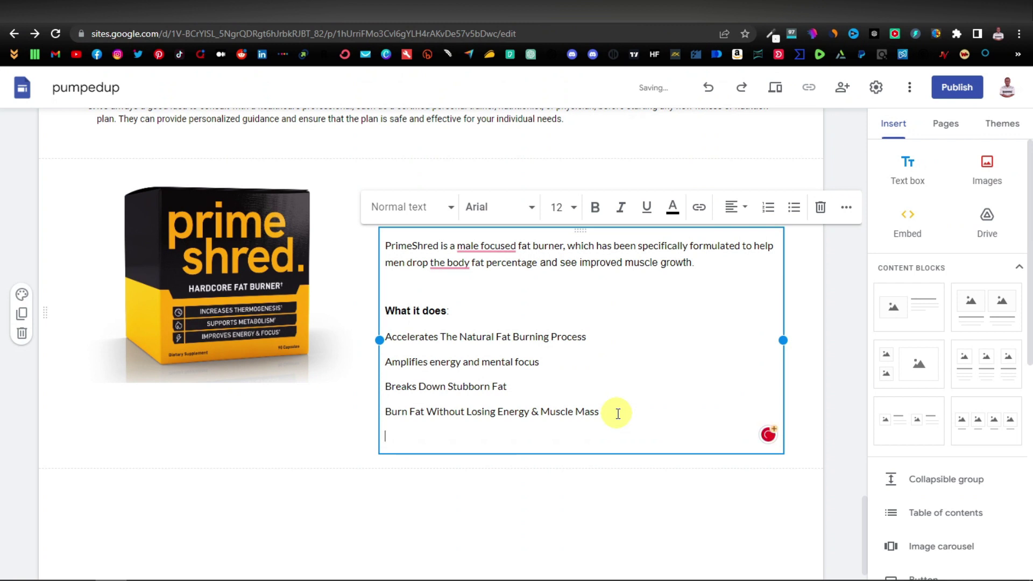
pyautogui.write('Try Prime Shred today!')
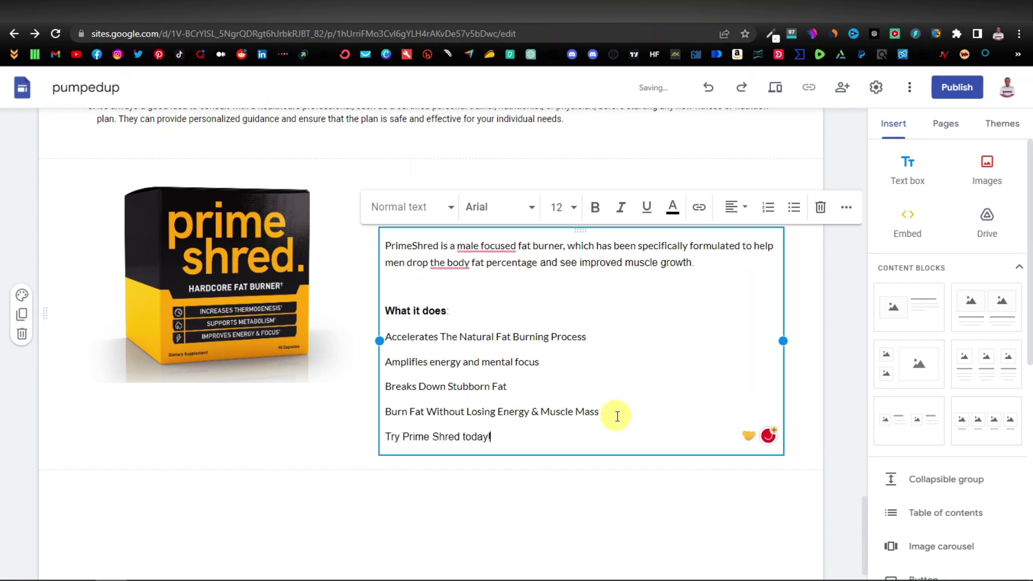
pyautogui.moveTo(495, 437); pyautogui.dragTo(381, 442)
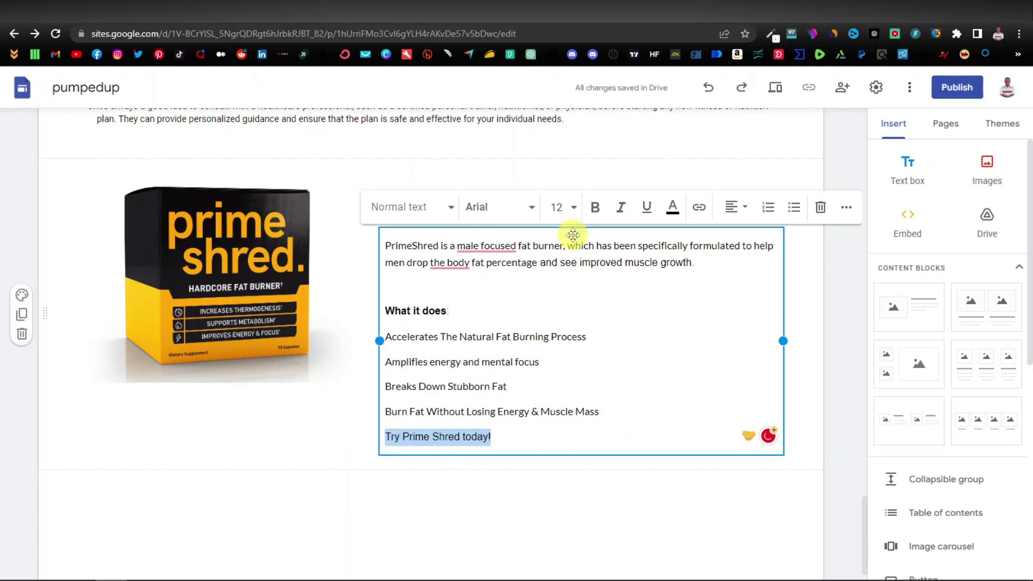
pyautogui.click(612, 209)
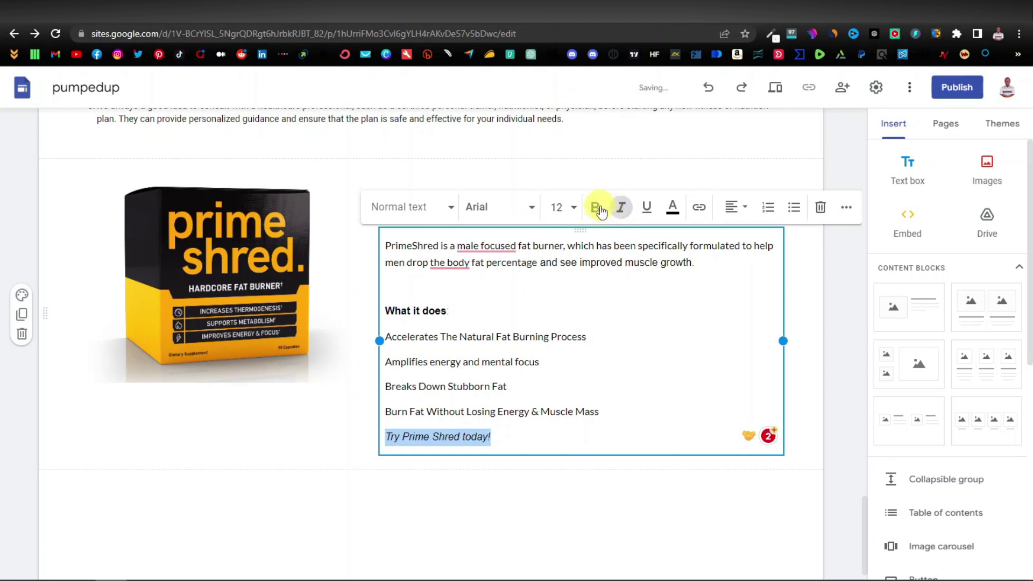
pyautogui.click(601, 212)
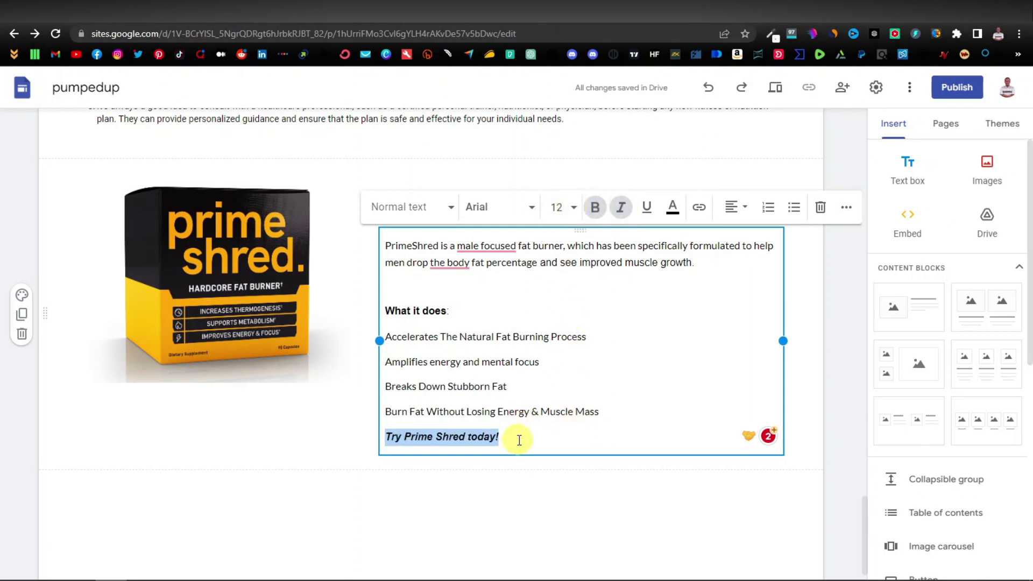
pyautogui.click(542, 443)
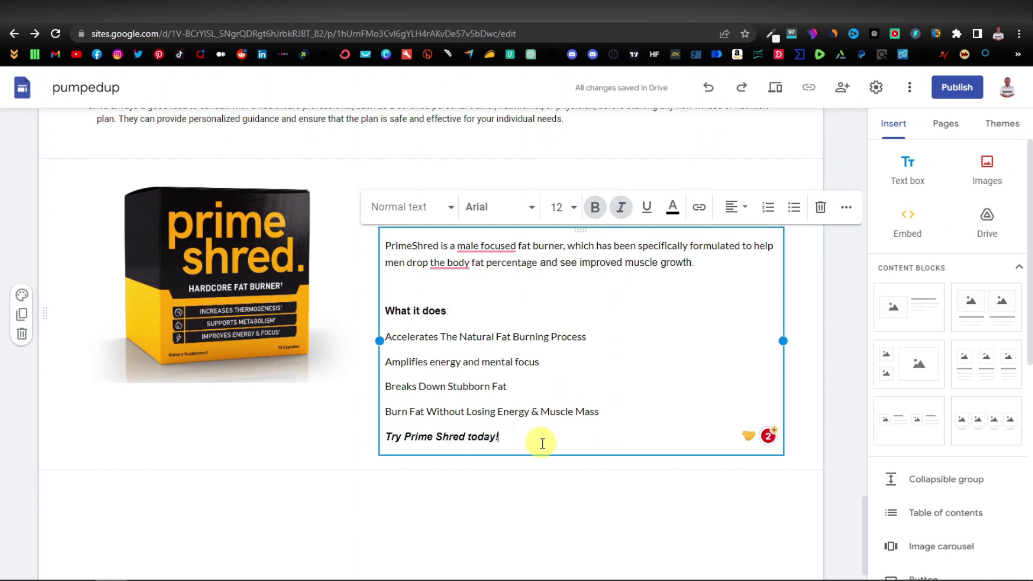
# - Link the "Try Prime Shred today!" line to the copied PrimeShred tracking link and leave text editing
pyautogui.tripleClick(475, 436)
pyautogui.click(699, 207)
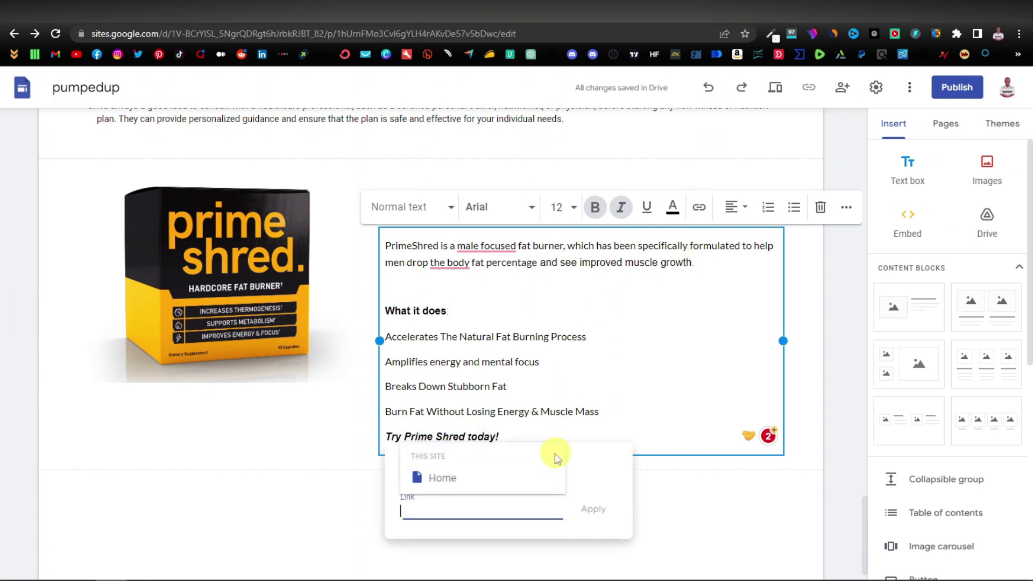
pyautogui.rightClick(461, 564)
pyautogui.click(501, 403)
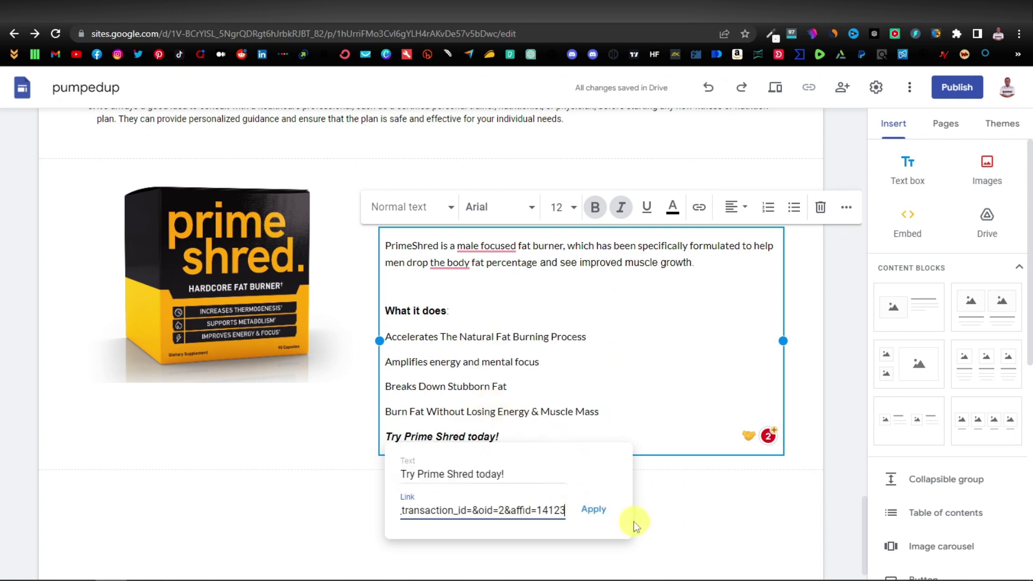
pyautogui.click(594, 509)
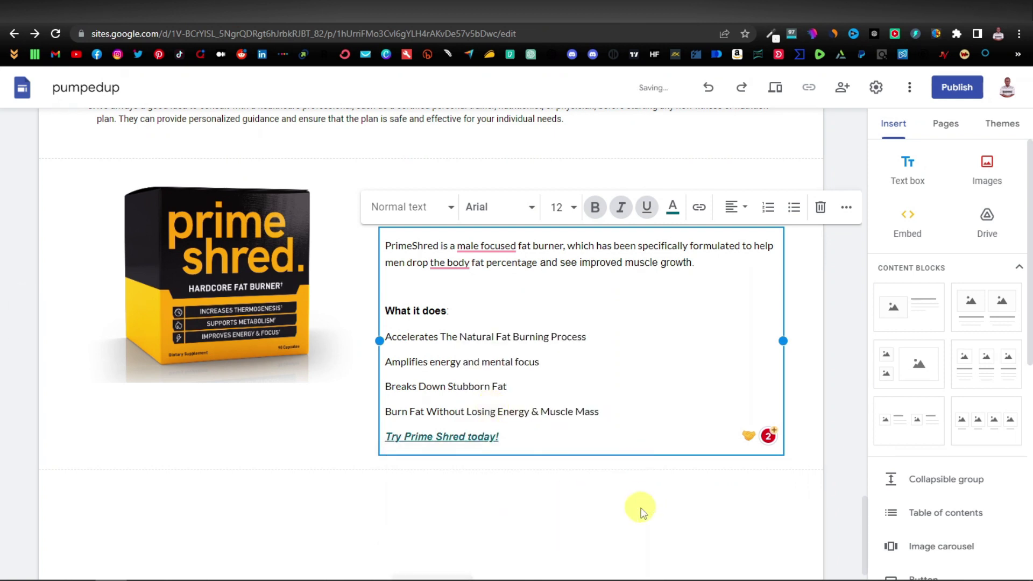
pyautogui.click(640, 510)
# - Return to the start of the article and open the site's Home page for editing
pyautogui.scroll(3, 479, 503)
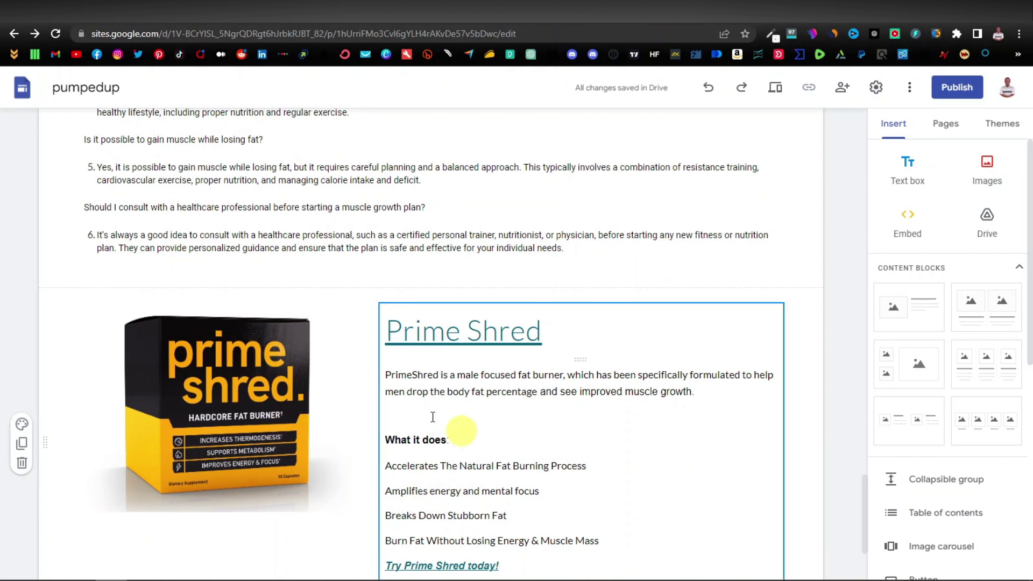
pyautogui.scroll(10, 552, 407)
pyautogui.scroll(20, 552, 407)
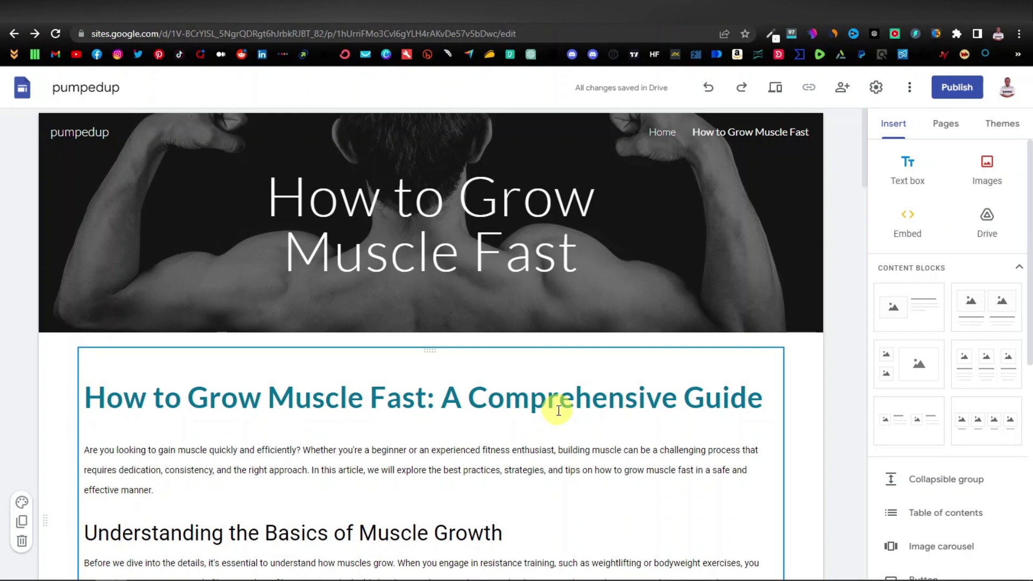
pyautogui.click(946, 124)
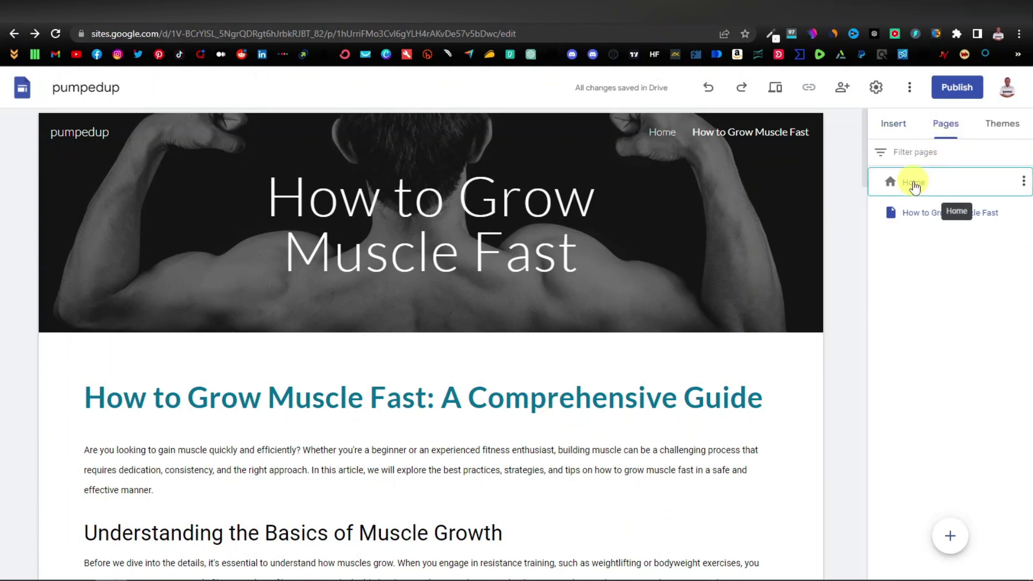
pyautogui.click(913, 182)
# - Link the heading "How to Grow Muscle Fast: A Comprehensive Guide" to the site's How to Grow Muscle Fast page
pyautogui.click(472, 384)
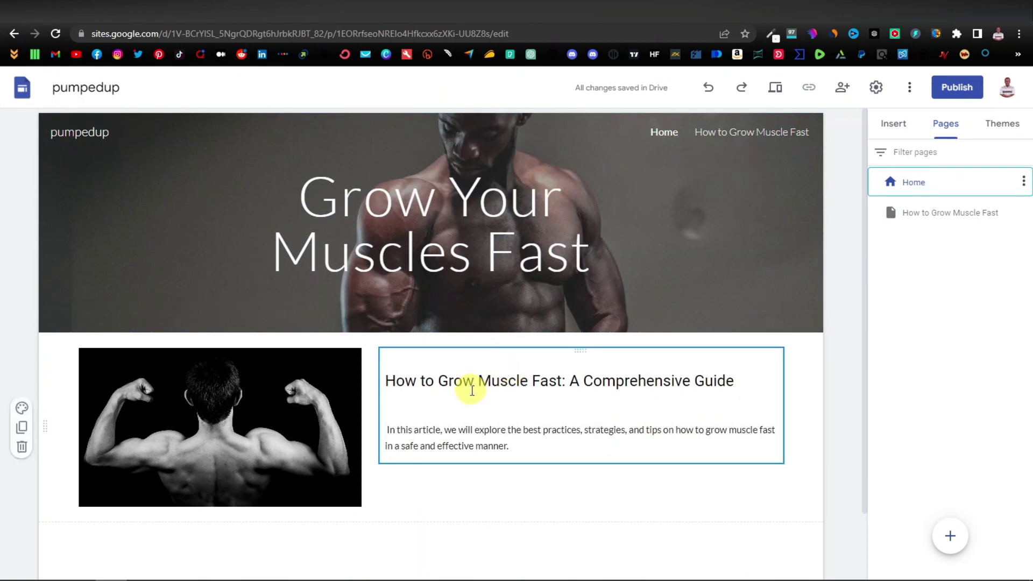
pyautogui.click(499, 382)
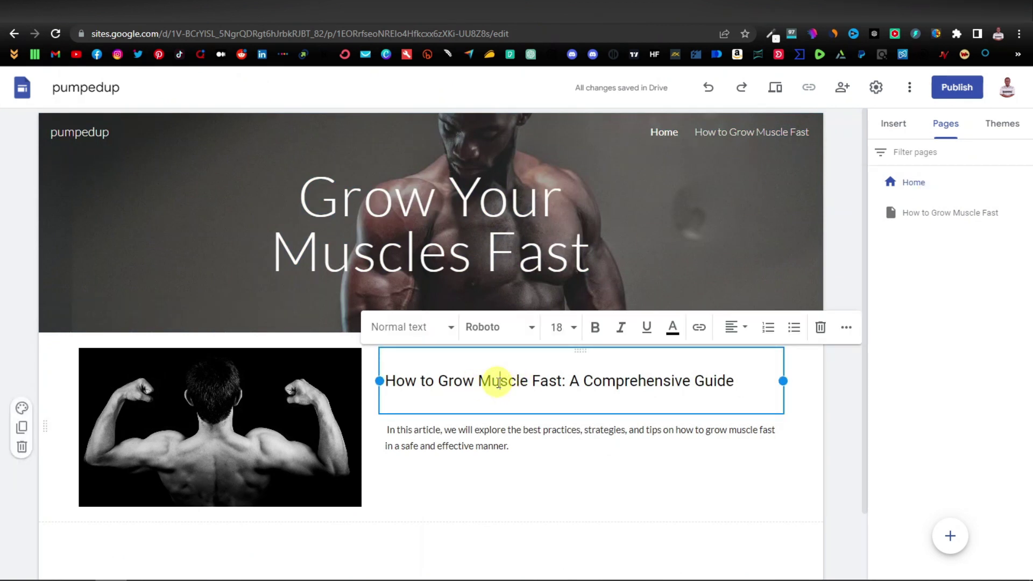
pyautogui.click(699, 328)
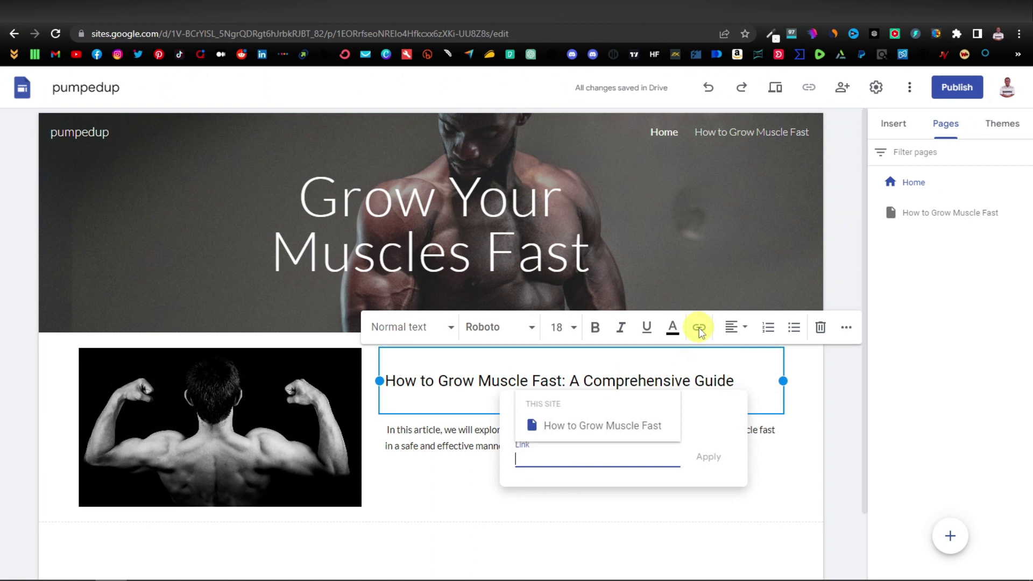
pyautogui.click(525, 390)
pyautogui.tripleClick(572, 379)
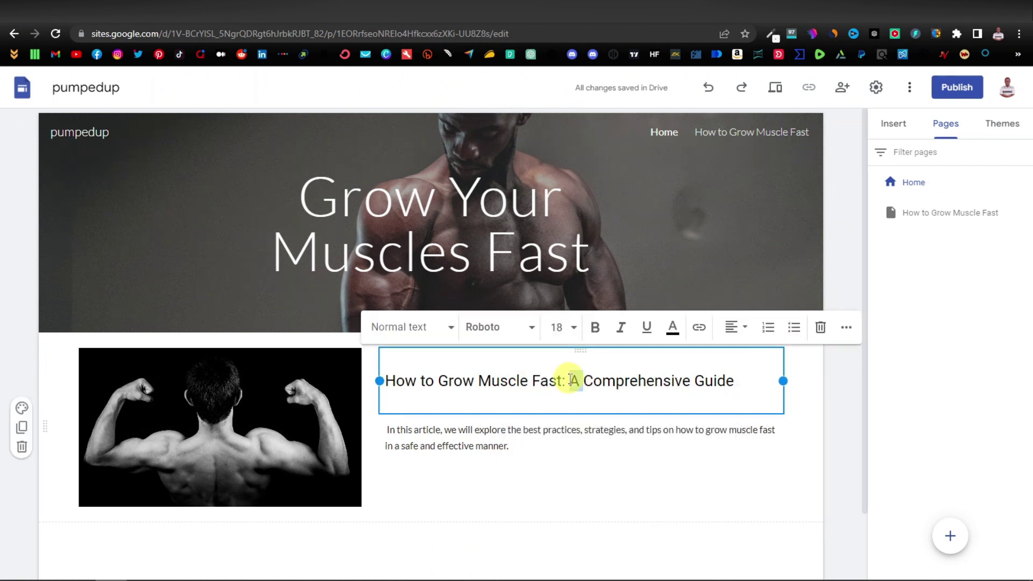
pyautogui.click(699, 328)
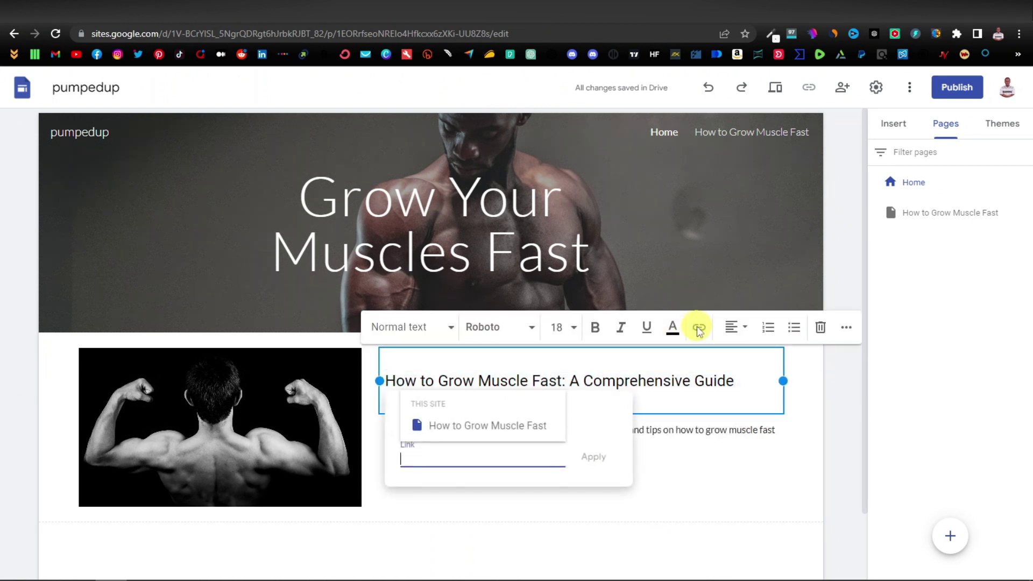
pyautogui.click(483, 427)
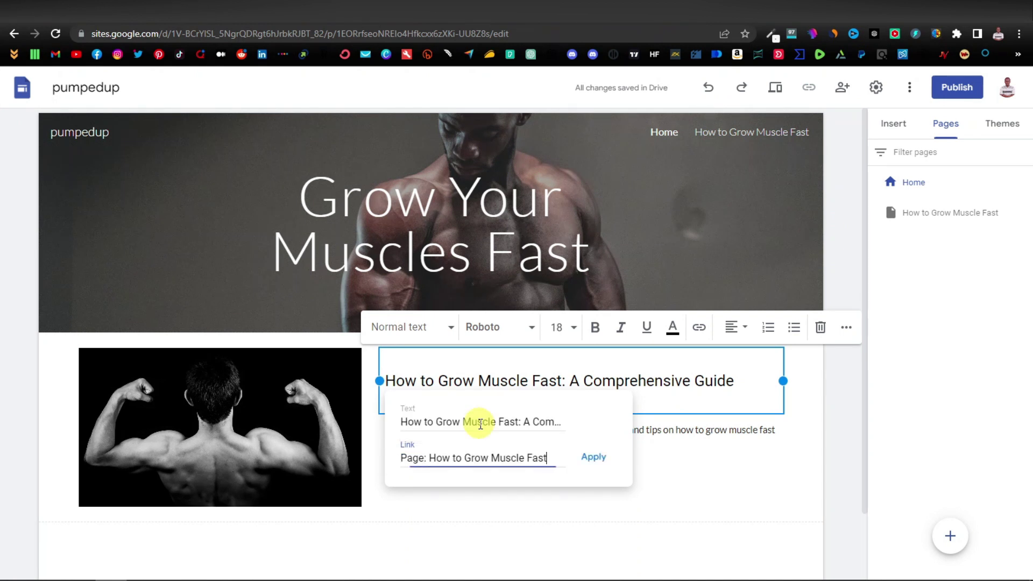
pyautogui.click(592, 457)
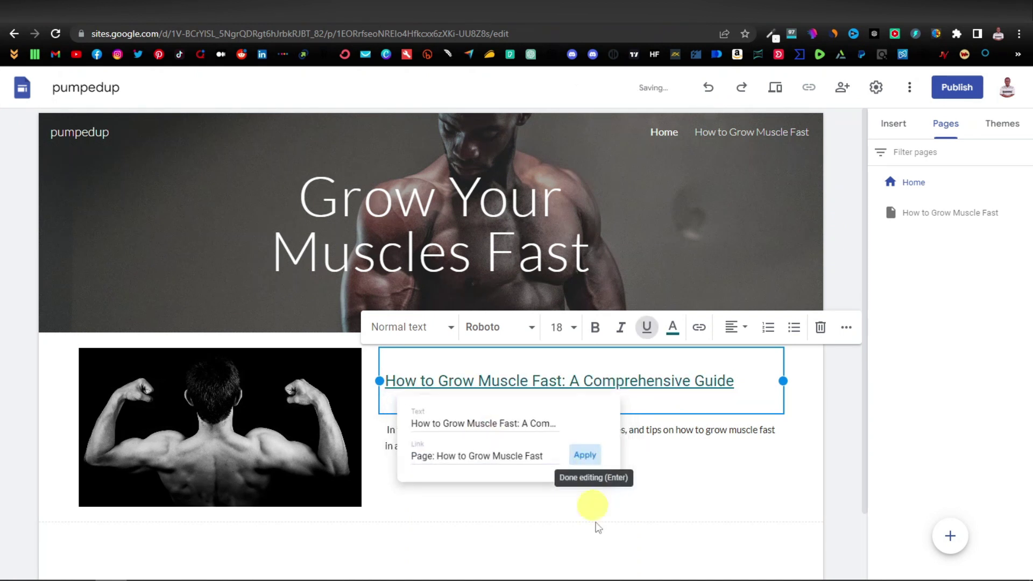
pyautogui.click(652, 513)
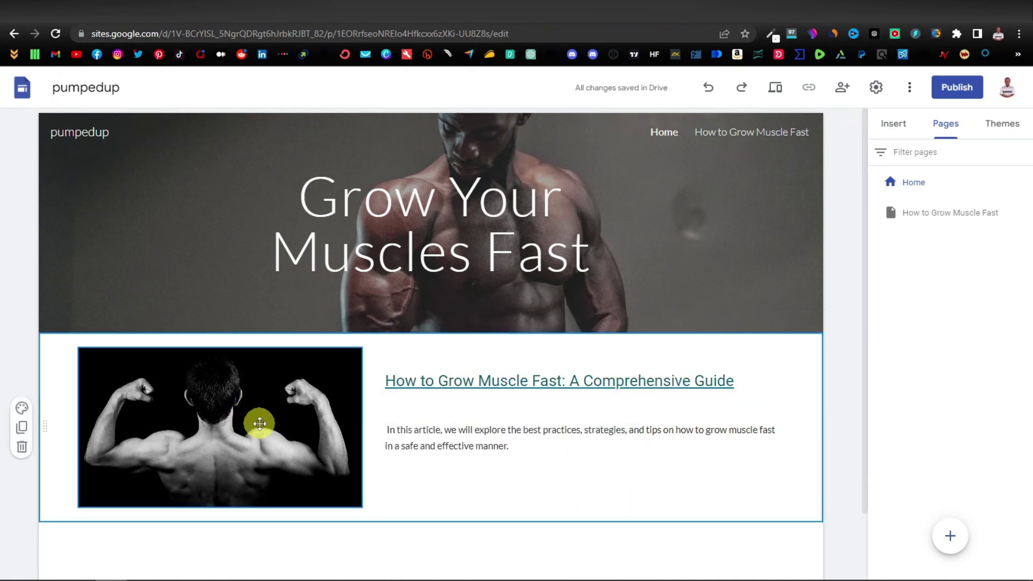
# - Link the Home page's image beside the article heading to the How to Grow Muscle Fast page
pyautogui.click(259, 424)
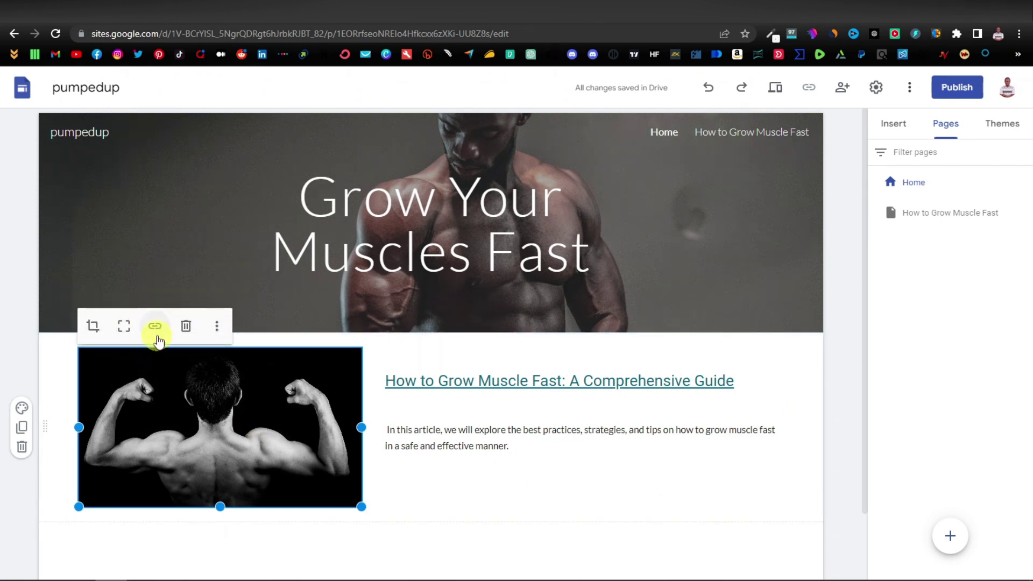
pyautogui.click(156, 329)
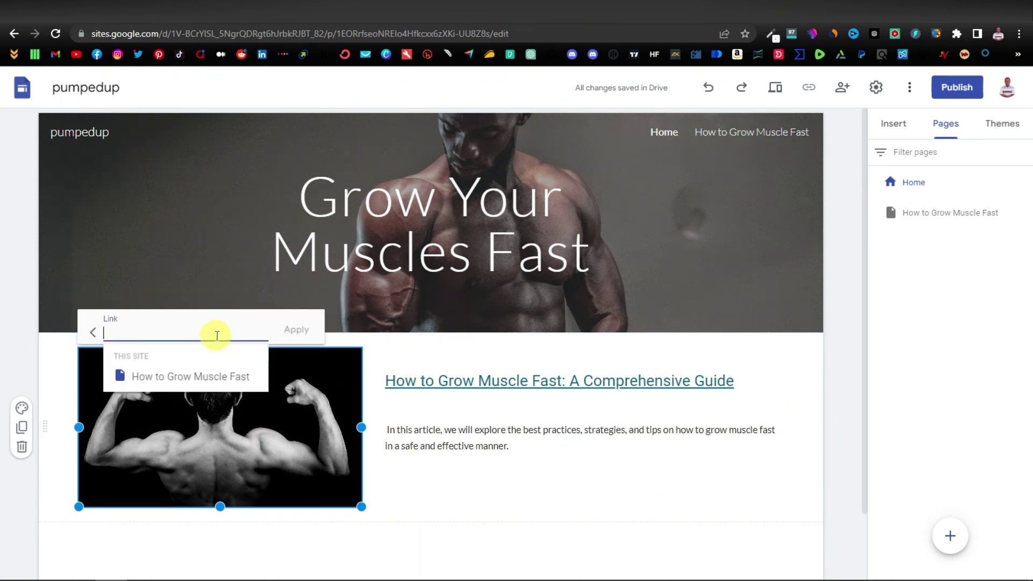
pyautogui.click(188, 378)
pyautogui.click(442, 538)
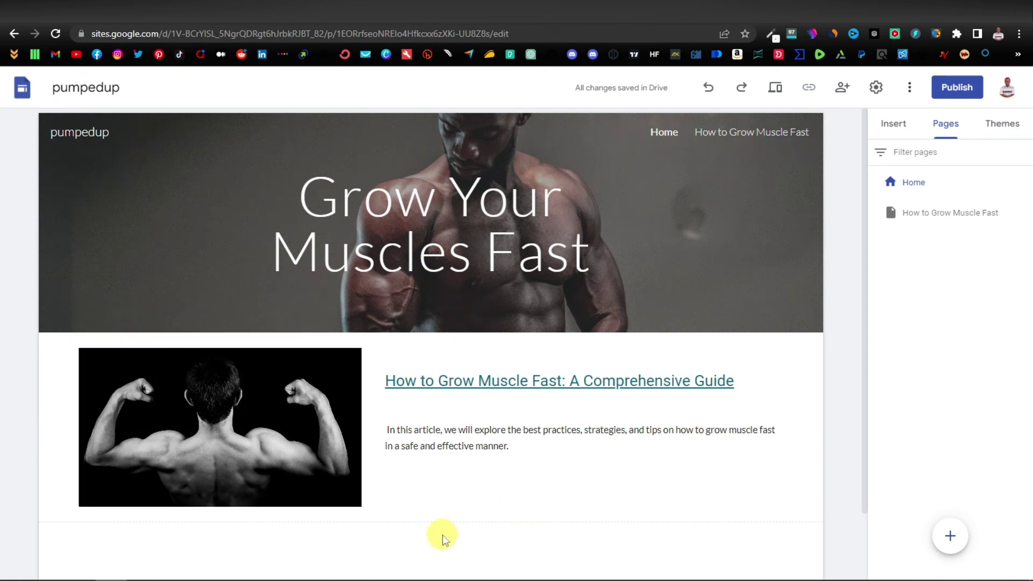
# - Add "Read more" after the article summary on the Home page and link it to the How to Grow Muscle Fast page
pyautogui.click(521, 447)
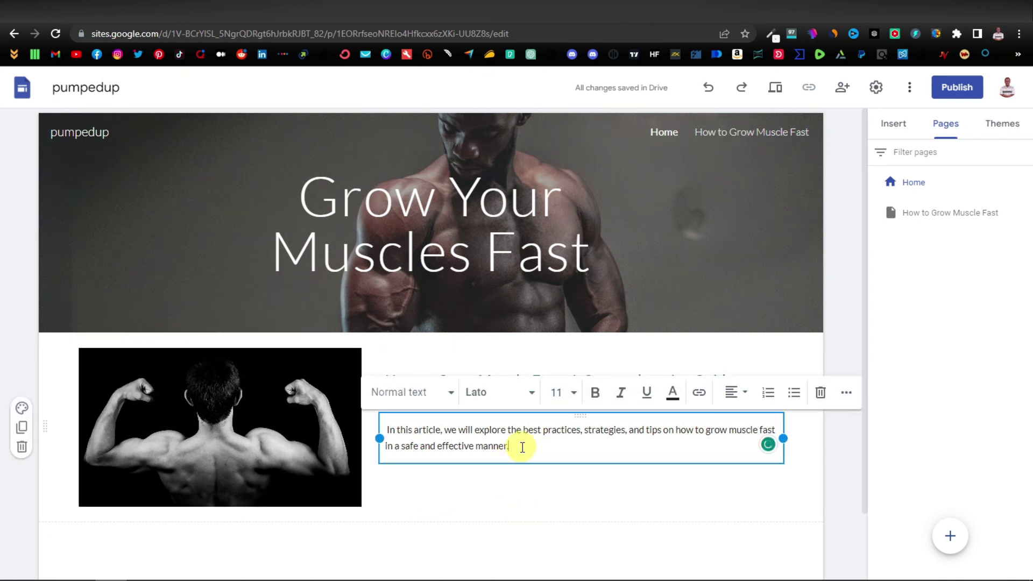
pyautogui.write('Read more')
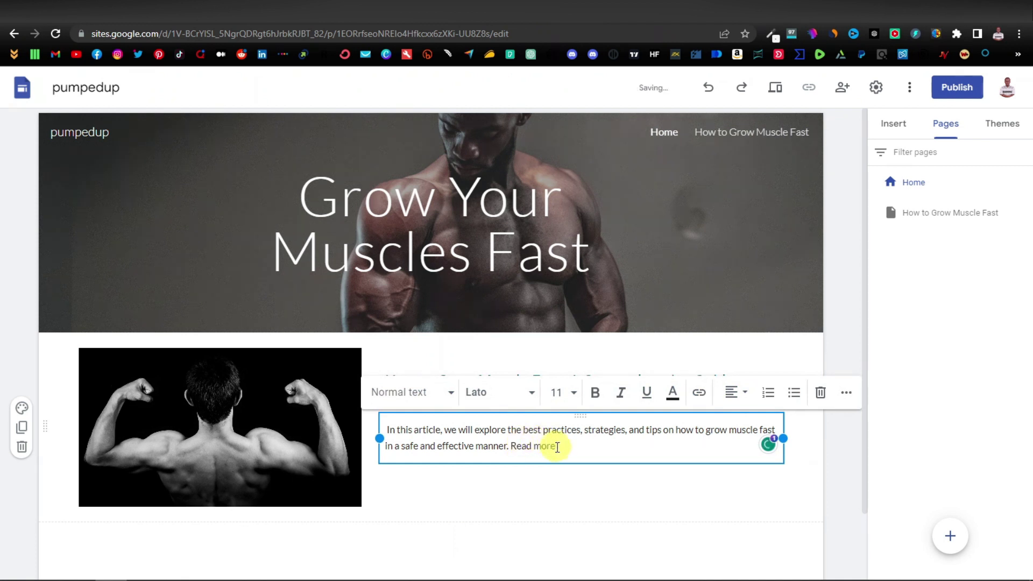
pyautogui.moveTo(556, 447); pyautogui.dragTo(514, 451)
pyautogui.click(699, 392)
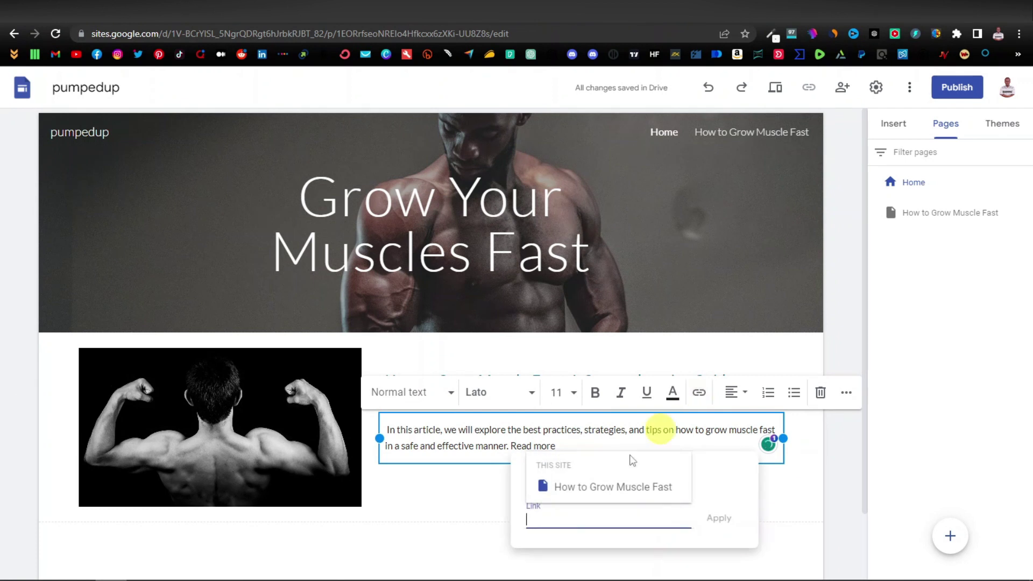
pyautogui.click(595, 491)
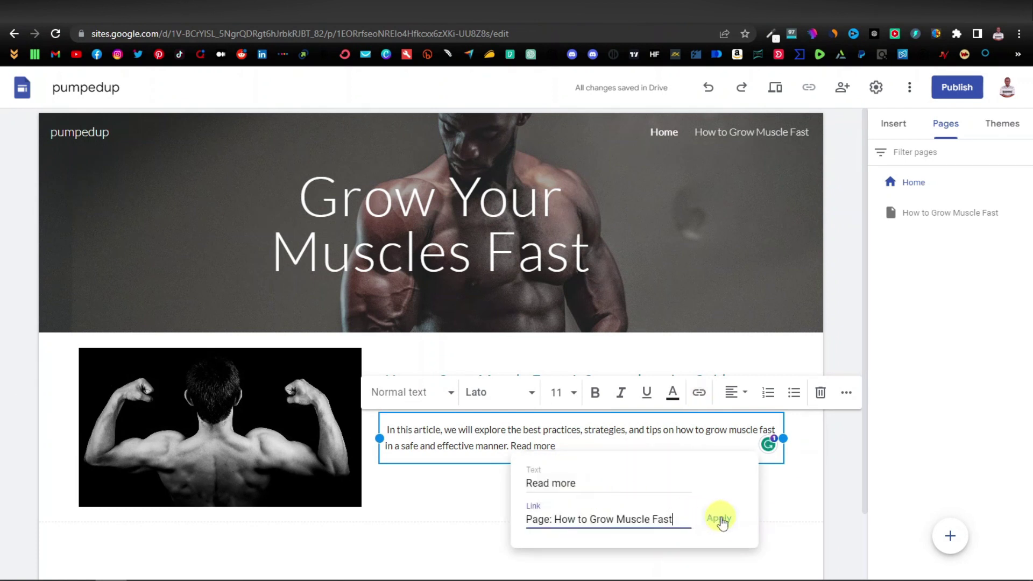
pyautogui.click(718, 518)
pyautogui.click(676, 540)
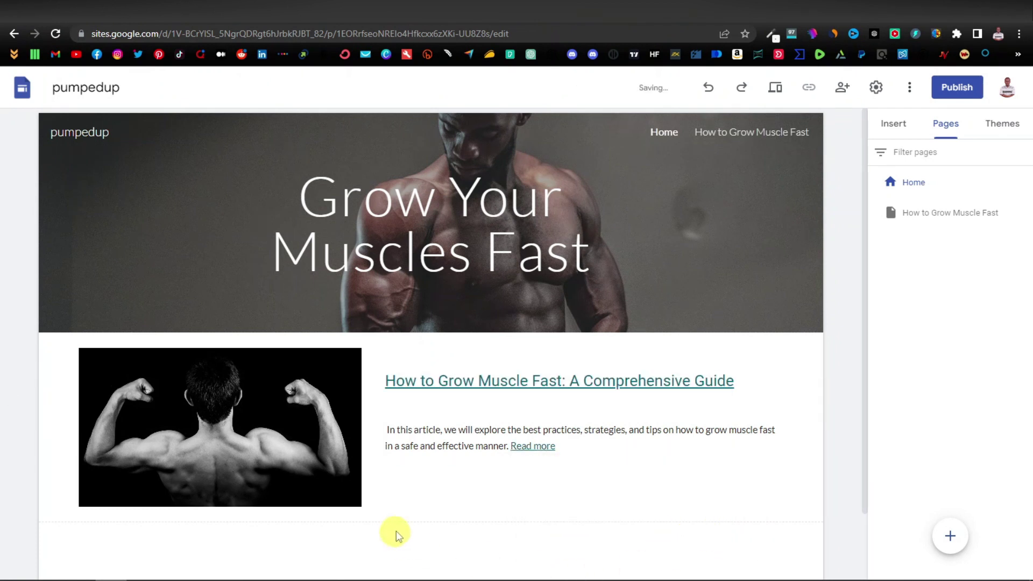
# - Publish the site to the web under the address bulkedup
pyautogui.scroll(-1, 399, 532)
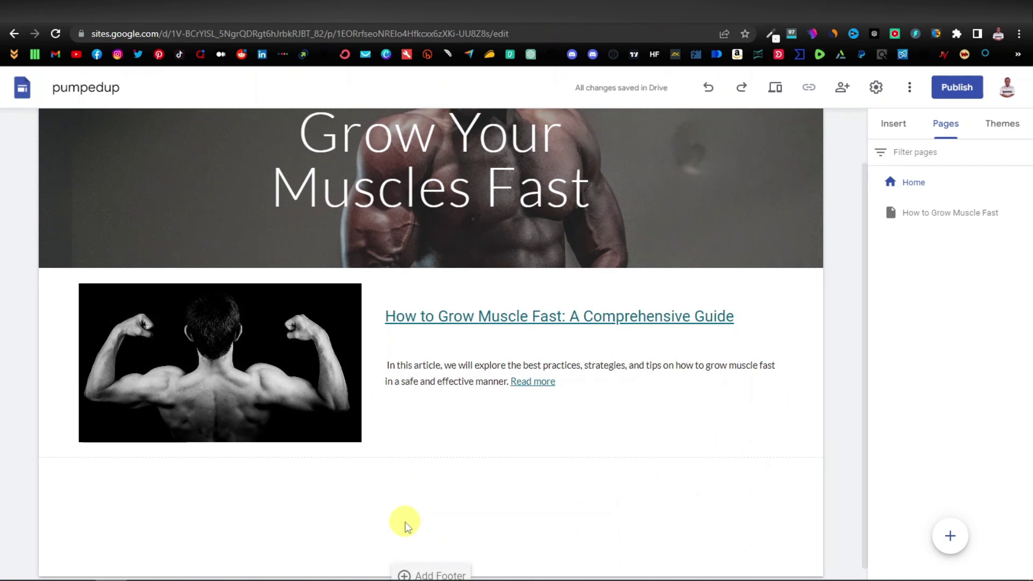
pyautogui.scroll(1, 624, 417)
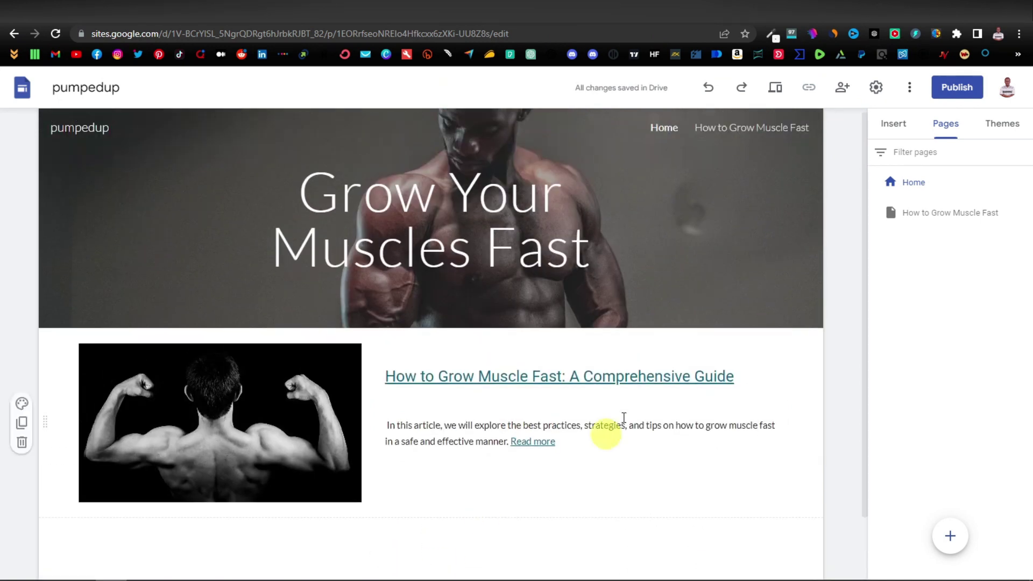
pyautogui.scroll(-1, 509, 406)
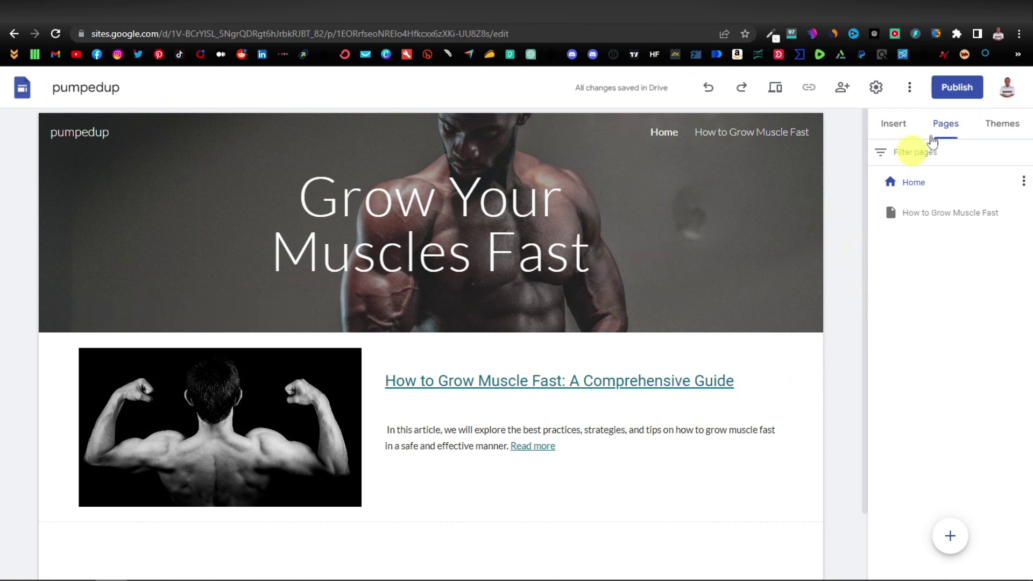
pyautogui.click(961, 89)
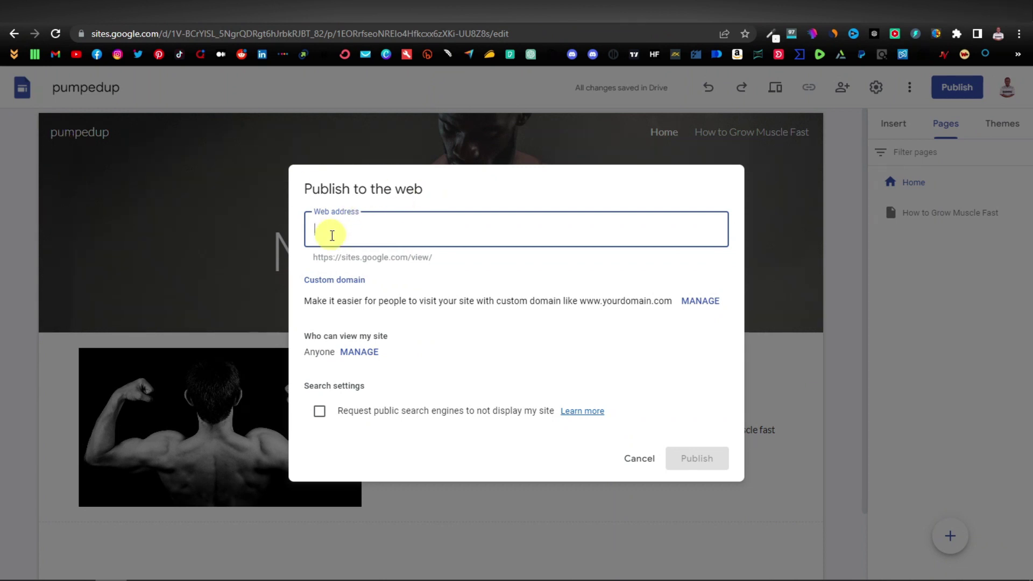
pyautogui.write('pumpedup')
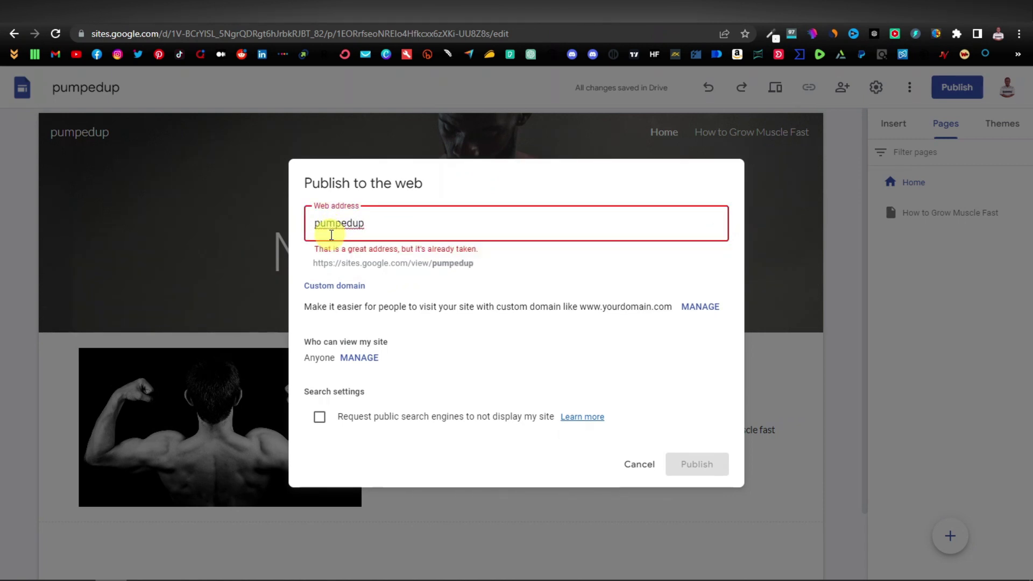
pyautogui.doubleClick(331, 235)
pyautogui.write('bulkedup')
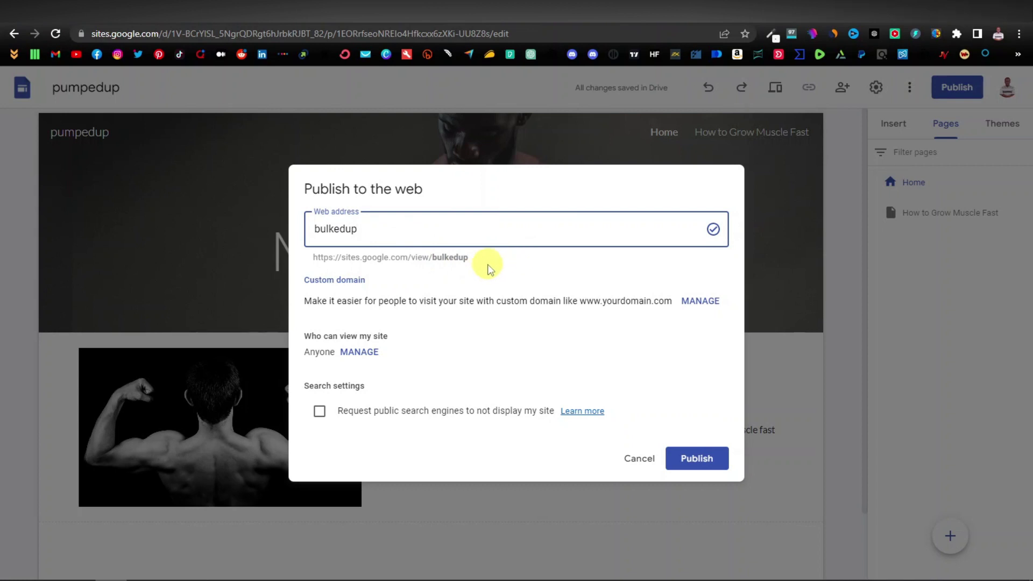
pyautogui.click(694, 458)
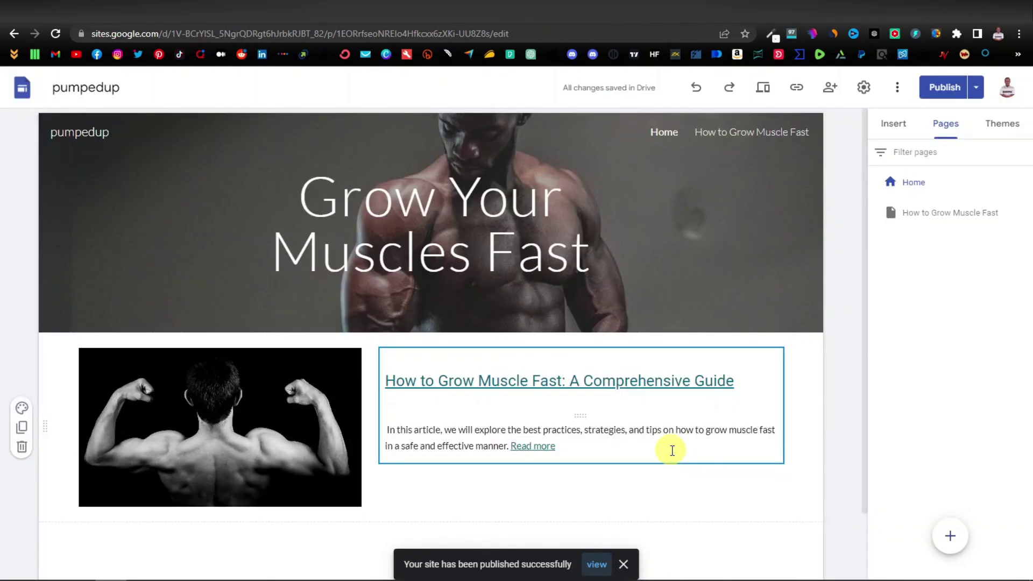
# - View the published site, follow the article heading's link, and look through the article down to the Prime Shred block
pyautogui.click(596, 564)
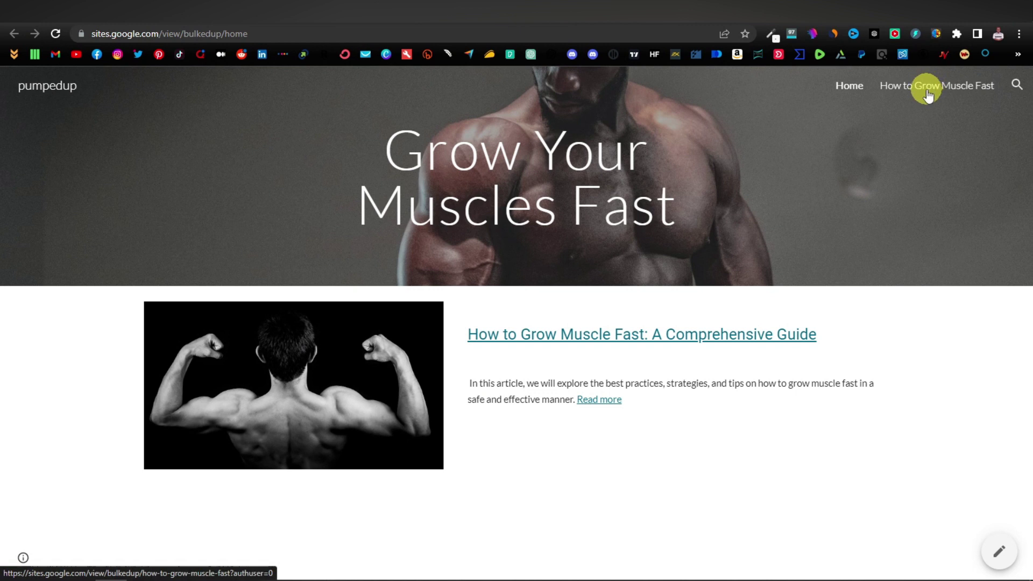
pyautogui.click(635, 335)
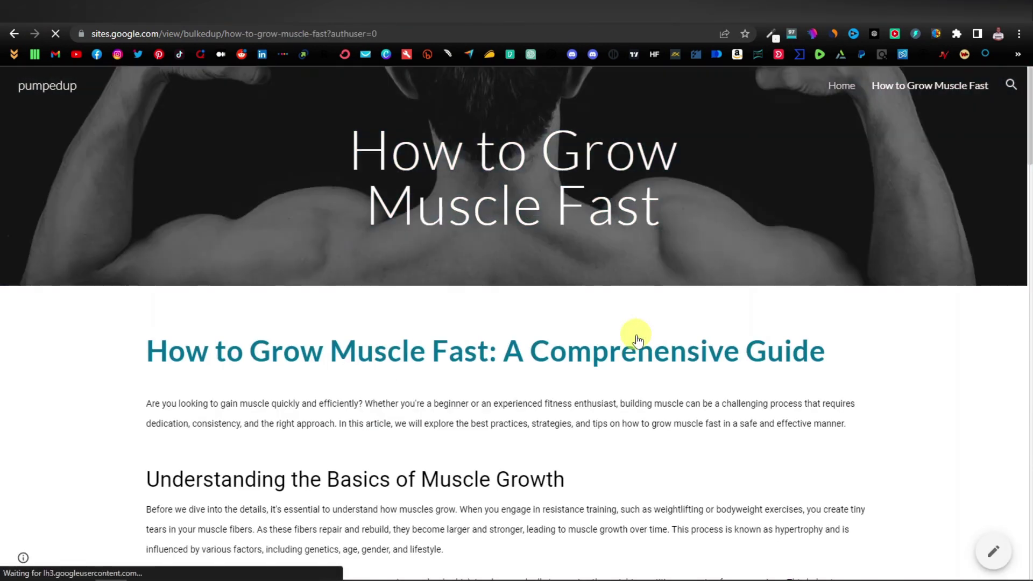
pyautogui.scroll(-7, 636, 338)
pyautogui.scroll(-20, 625, 335)
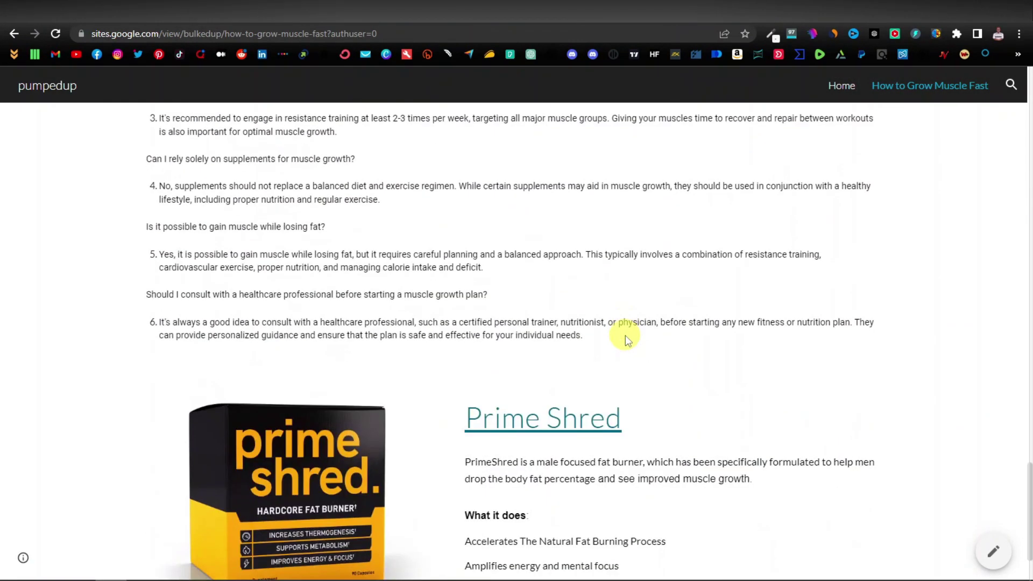
pyautogui.scroll(5, 592, 325)
pyautogui.scroll(-6, 375, 237)
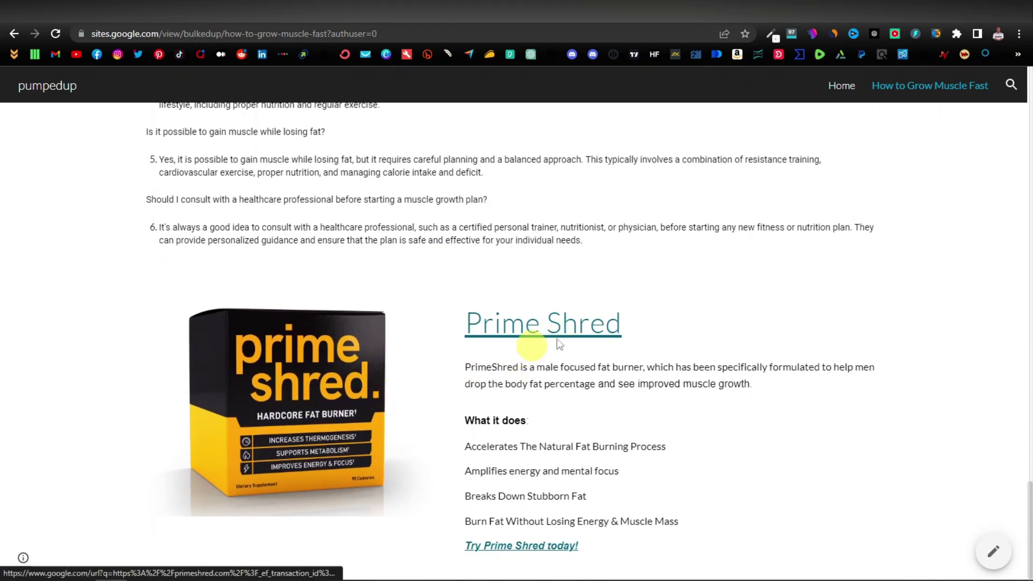
# - Follow the Prime Shred heading's link on the published article, look through the product page, and return to the site editor
pyautogui.click(576, 327)
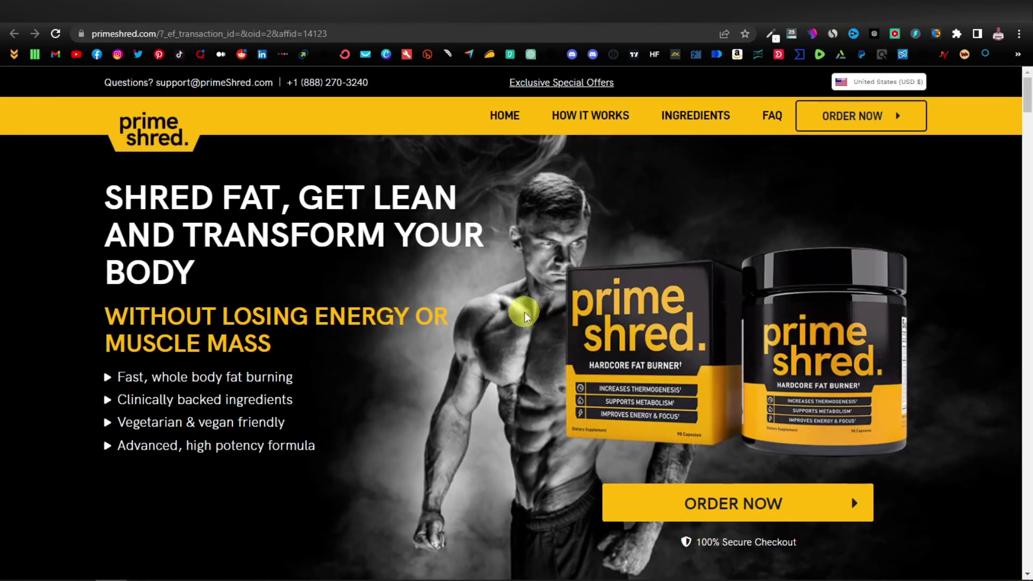
pyautogui.scroll(-7, 526, 309)
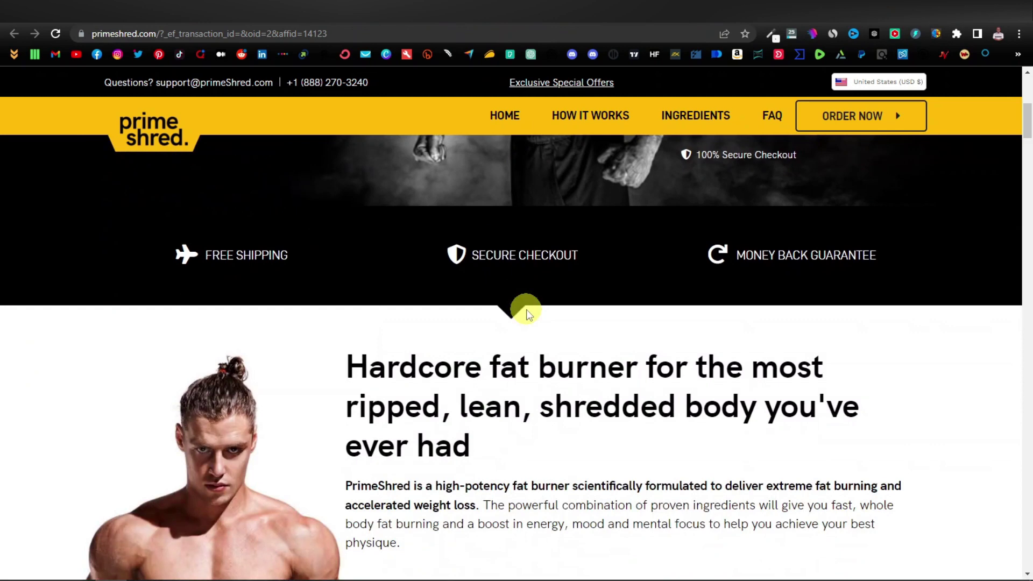
pyautogui.scroll(-15, 527, 312)
pyautogui.scroll(-20, 527, 310)
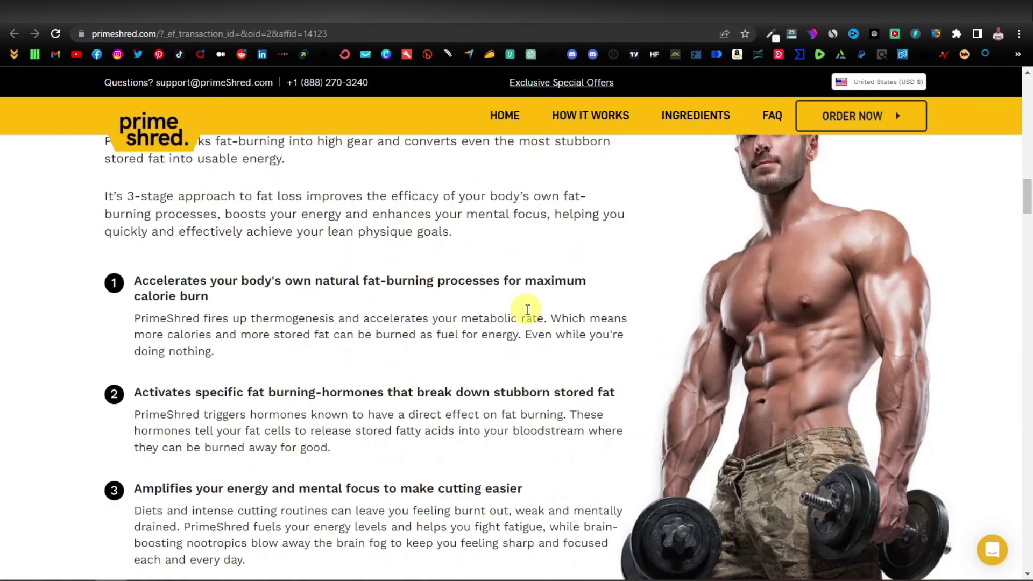
pyautogui.hotkey('ctrl', 'w')
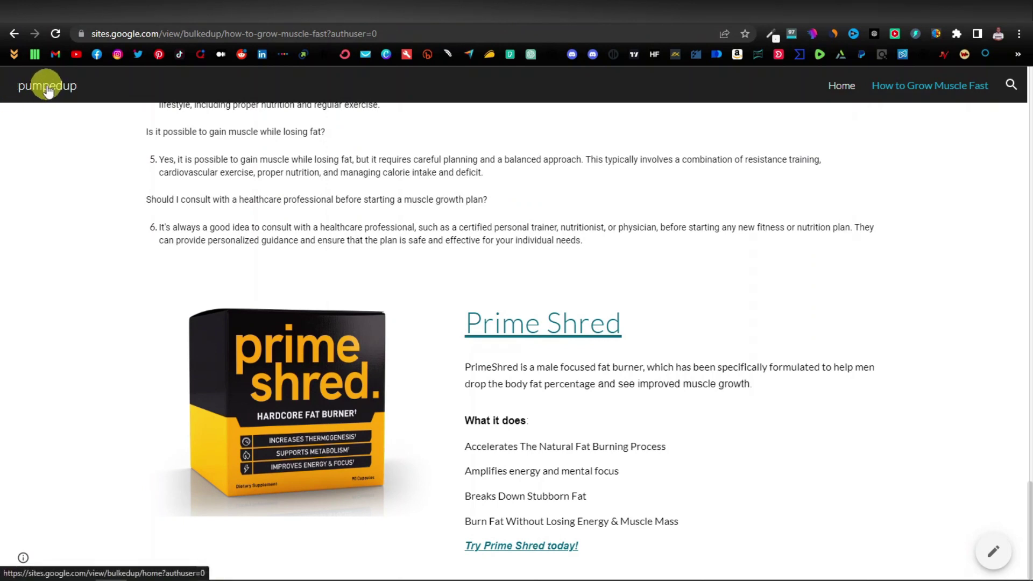
pyautogui.hotkey('ctrl', 'w')
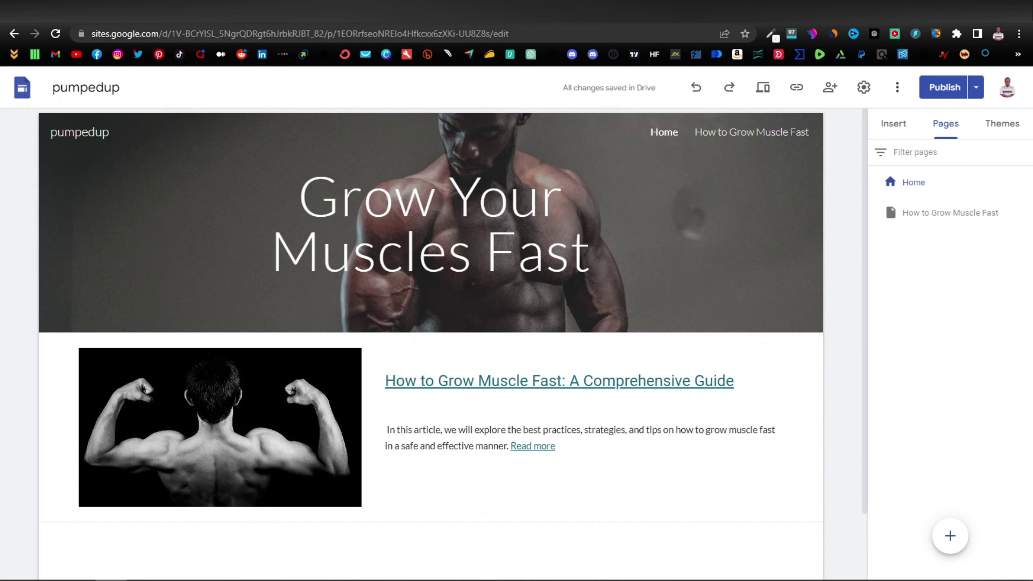
# - Clear the site name "pumpedup" from the Home page header
pyautogui.click(108, 133)
pyautogui.doubleClick(100, 135)
pyautogui.press('BackSpace')
pyautogui.click(103, 207)
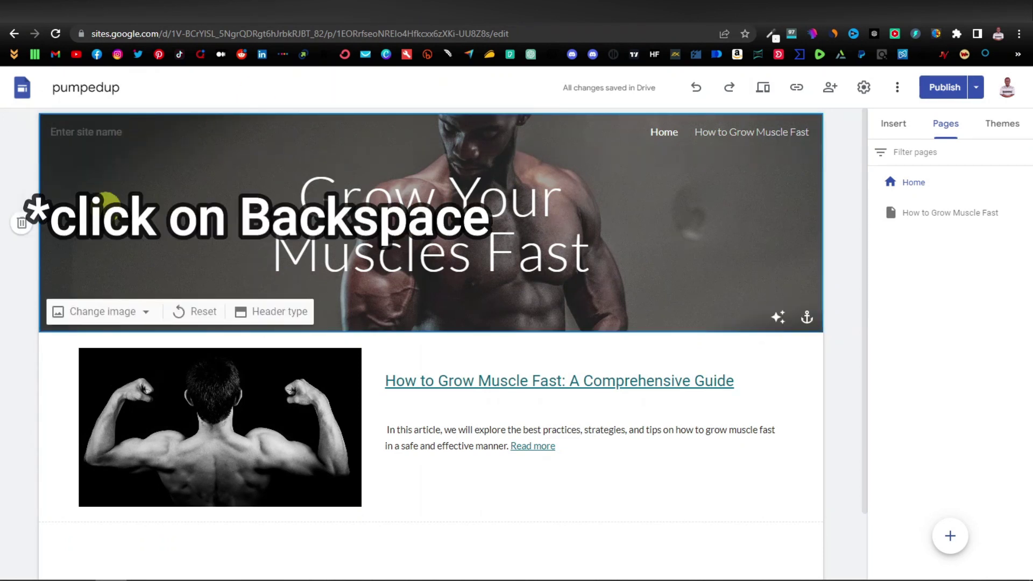
# - Publish the site title change and reload the published article page to check its header
pyautogui.click(961, 93)
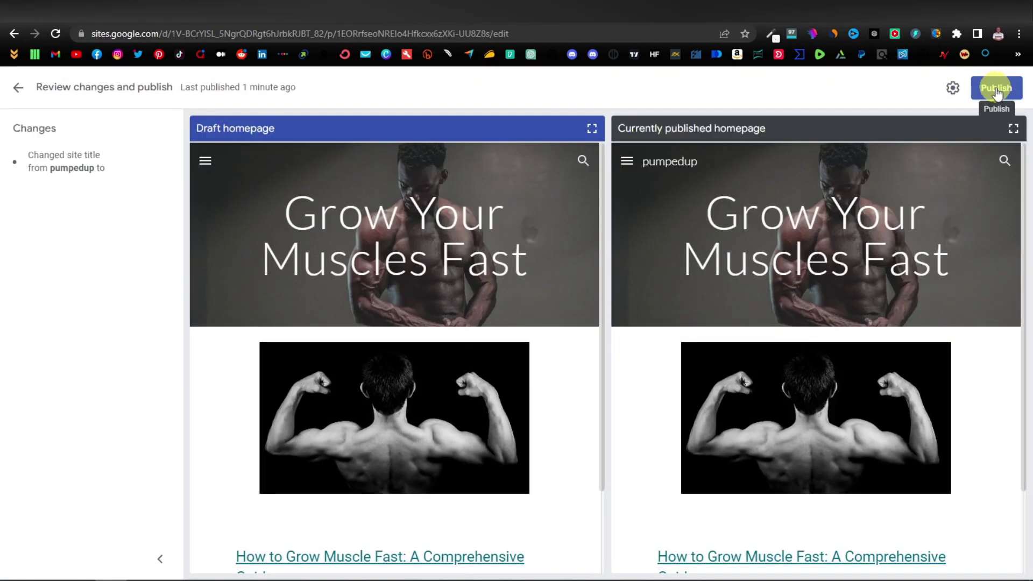
pyautogui.click(998, 88)
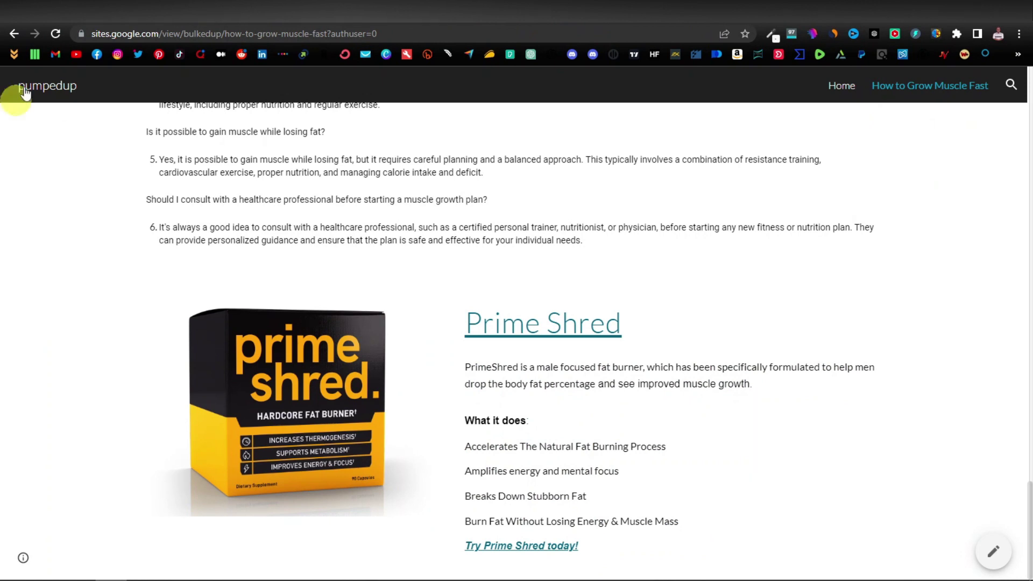
pyautogui.click(55, 34)
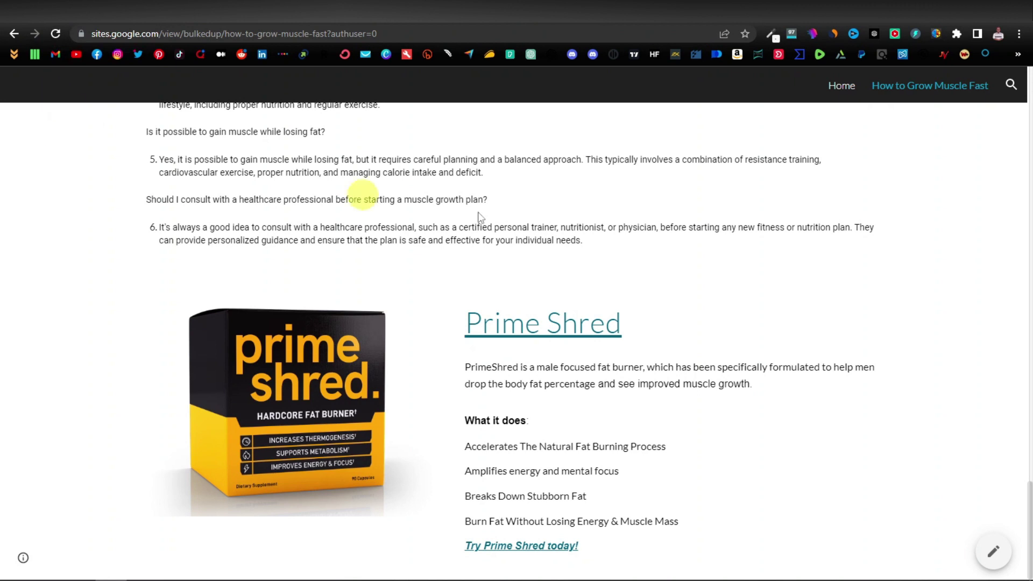
pyautogui.scroll(20, 362, 196)
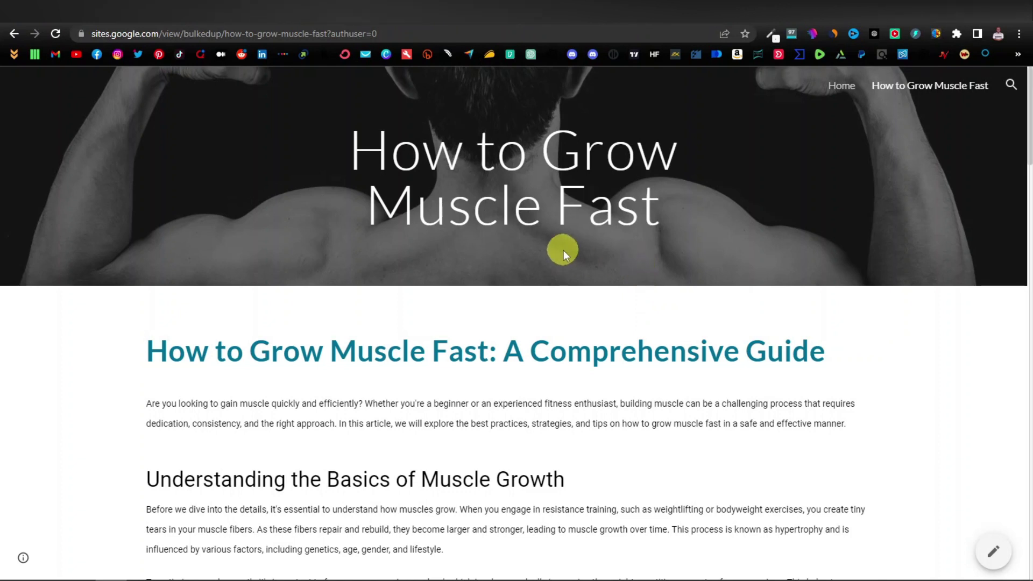
# - Switch to ChatGPT and look over the outline generated for "how to grow muscle fast"
pyautogui.click(208, 22)
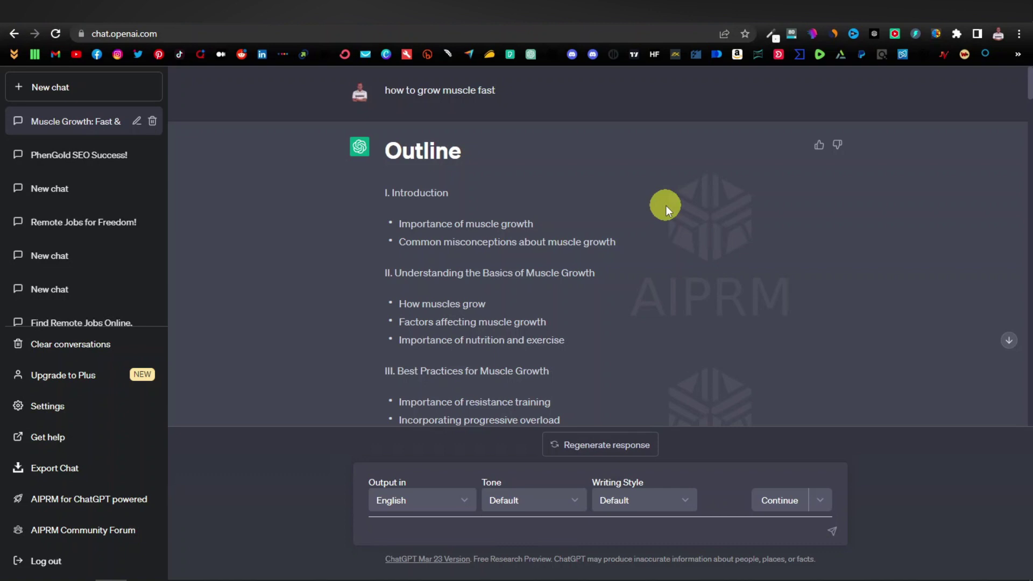
pyautogui.scroll(-2, 666, 206)
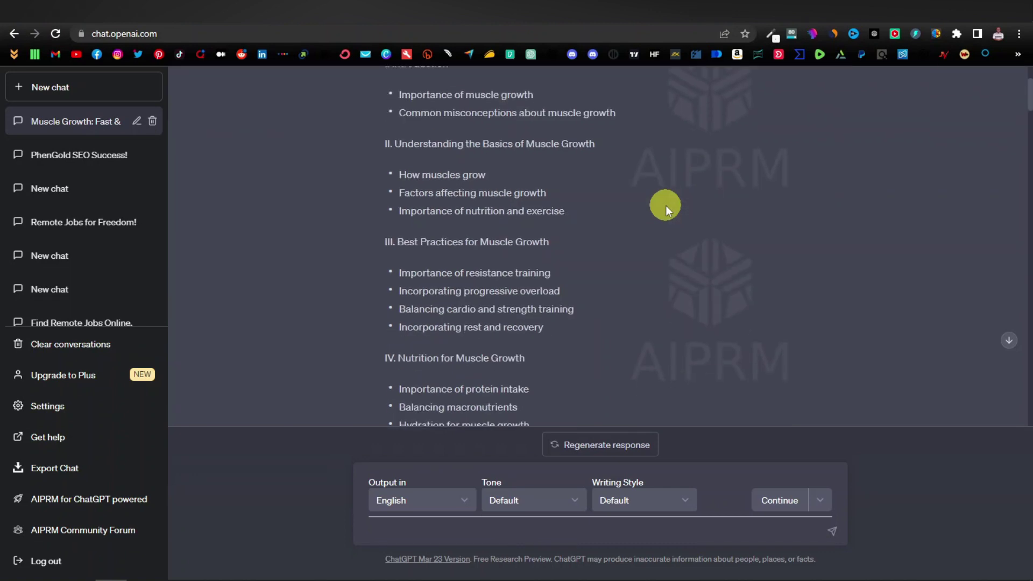
pyautogui.scroll(2, 665, 206)
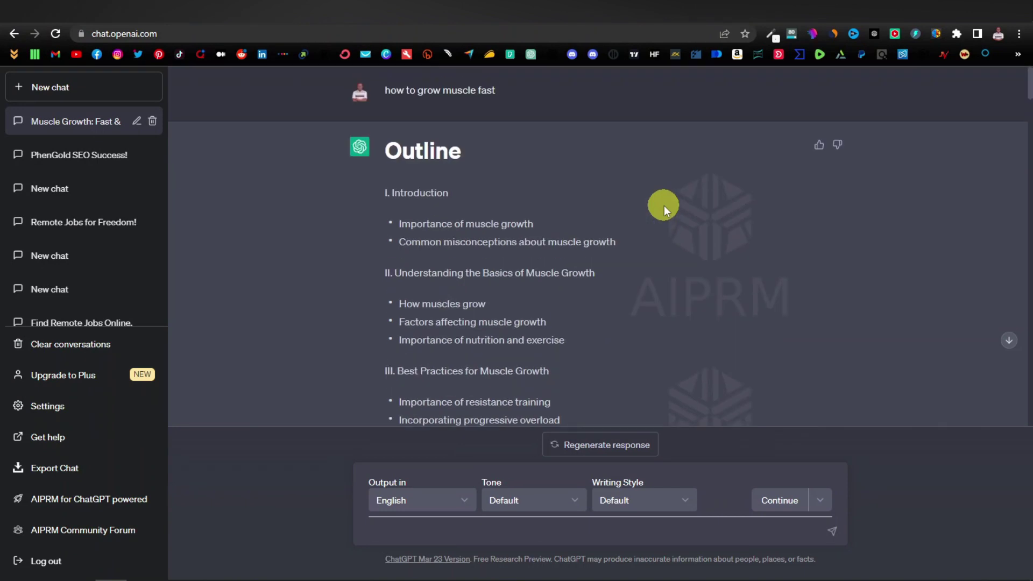